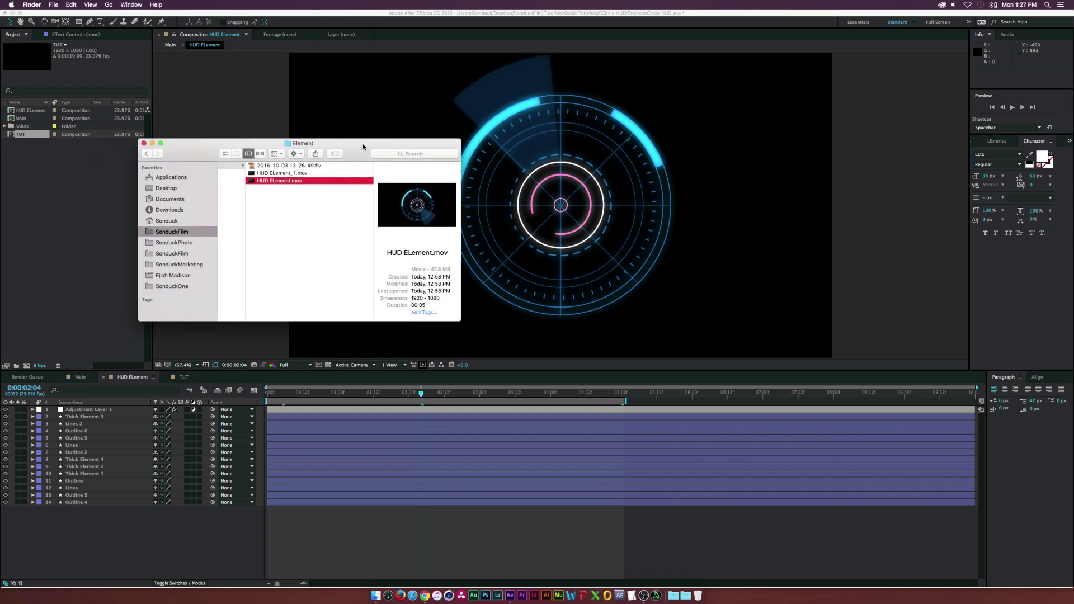
# Quick Look the finished HUD Element.mov render, then return to After Effects' empty TUT composition
pyautogui.press('space')
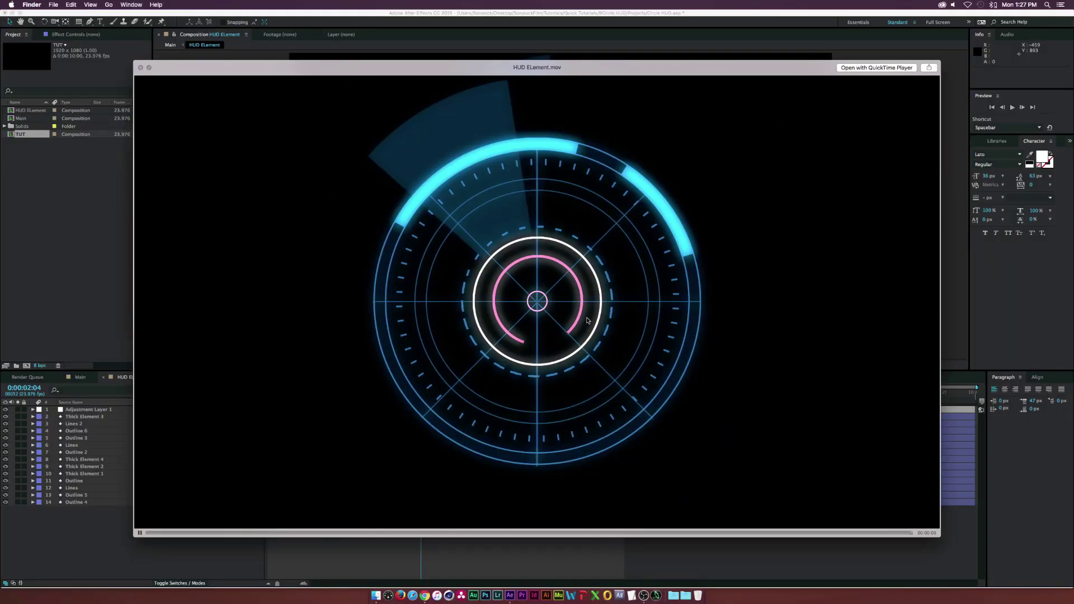
pyautogui.press('space')
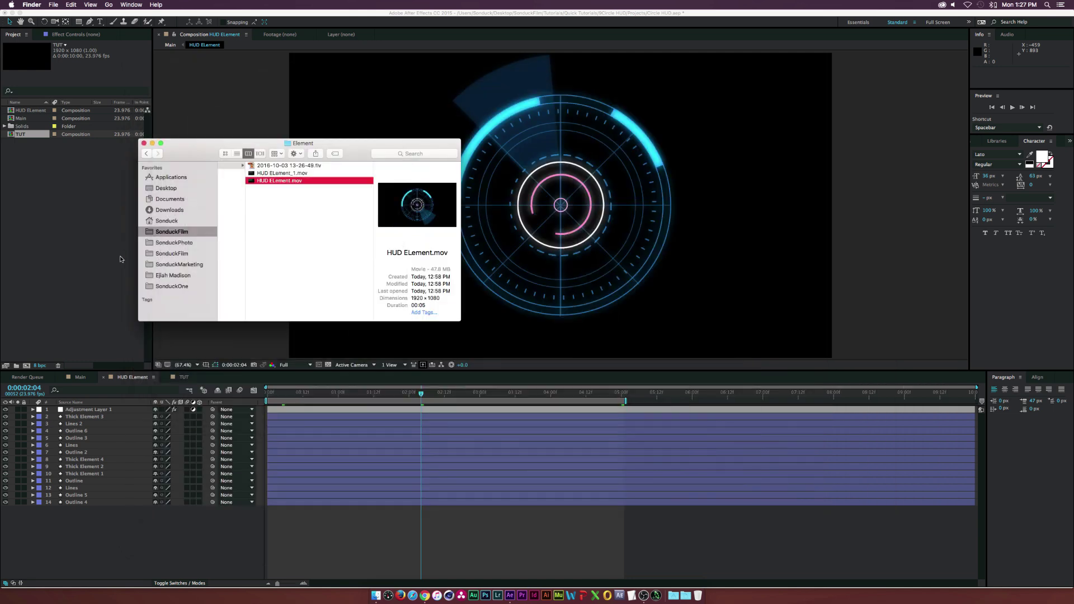
pyautogui.click(105, 286)
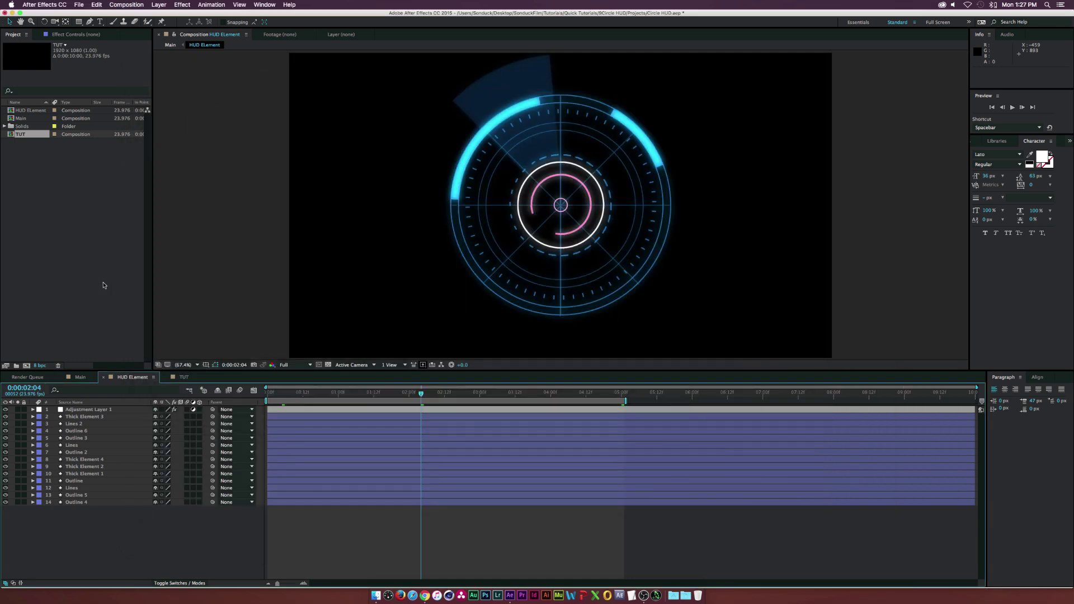
pyautogui.click(184, 377)
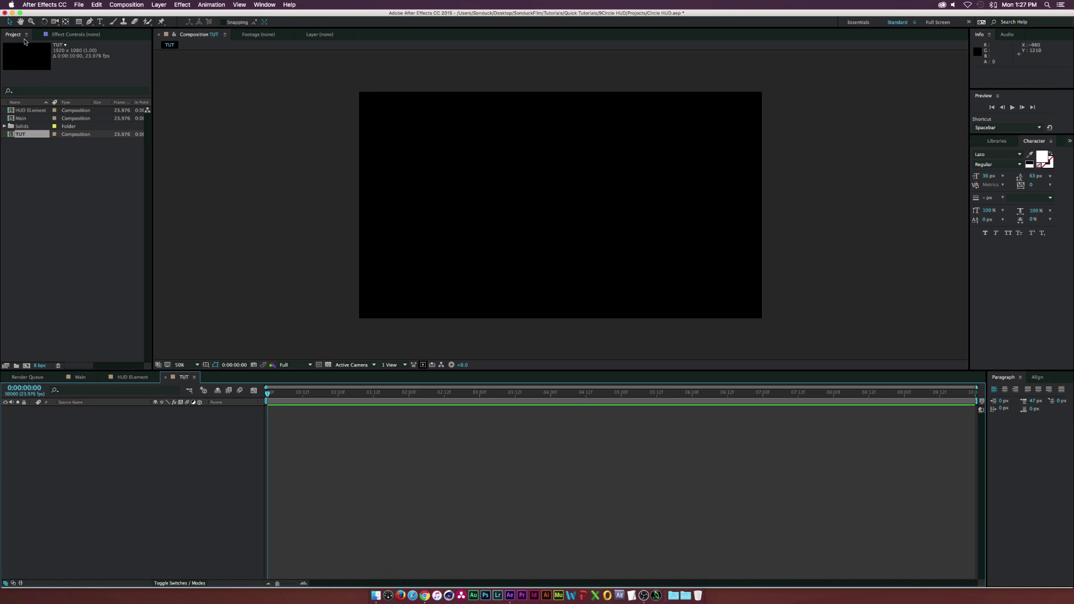
# Show the title/action safe guides and draw a circle from the composition centre with the Ellipse tool
pyautogui.moveTo(79, 21); pyautogui.dragTo(105, 40)
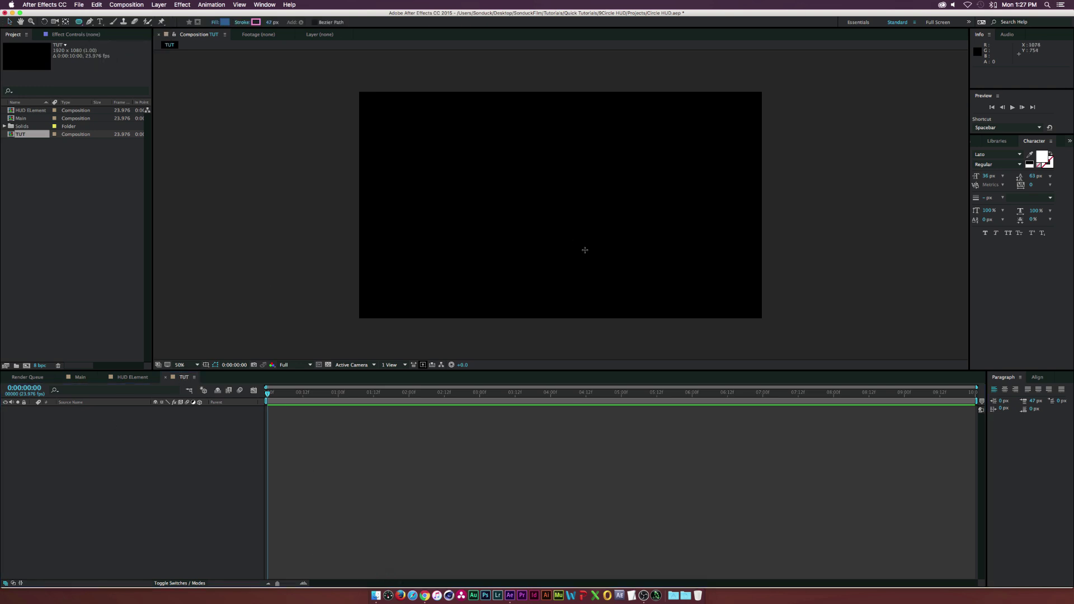
pyautogui.press("'")
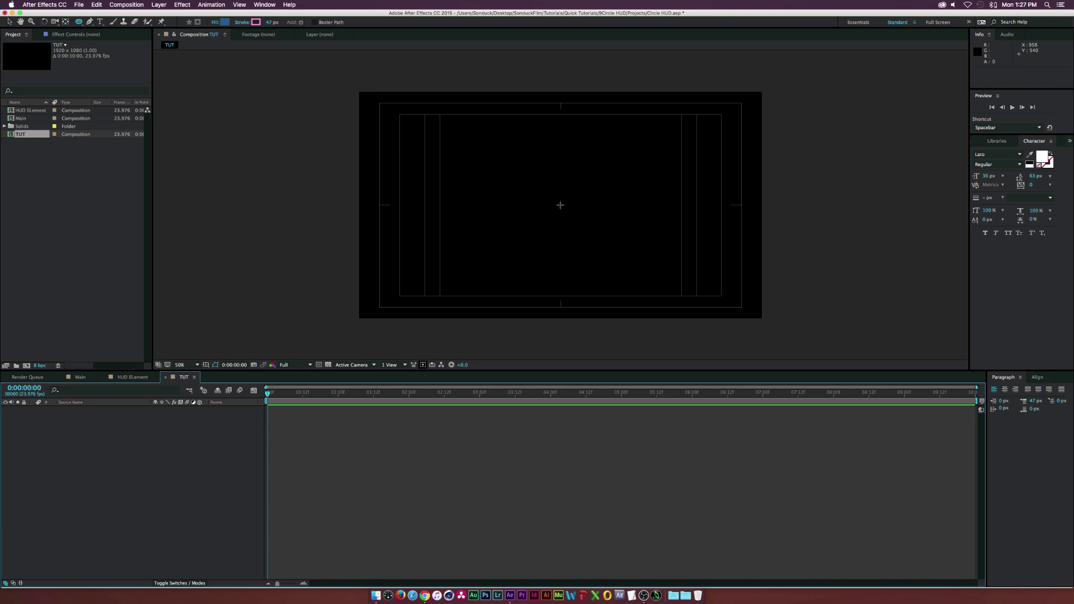
pyautogui.moveTo(560, 205); pyautogui.dragTo(637, 137)
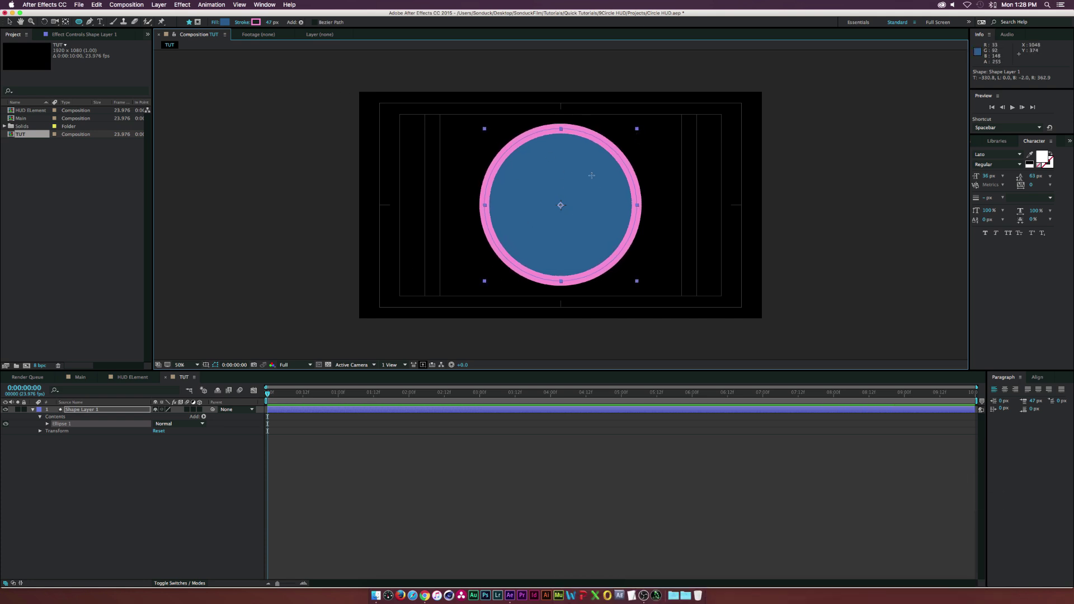
# Delete the circle's Fill 1 so the ellipse has no fill
pyautogui.click(48, 424)
pyautogui.click(64, 445)
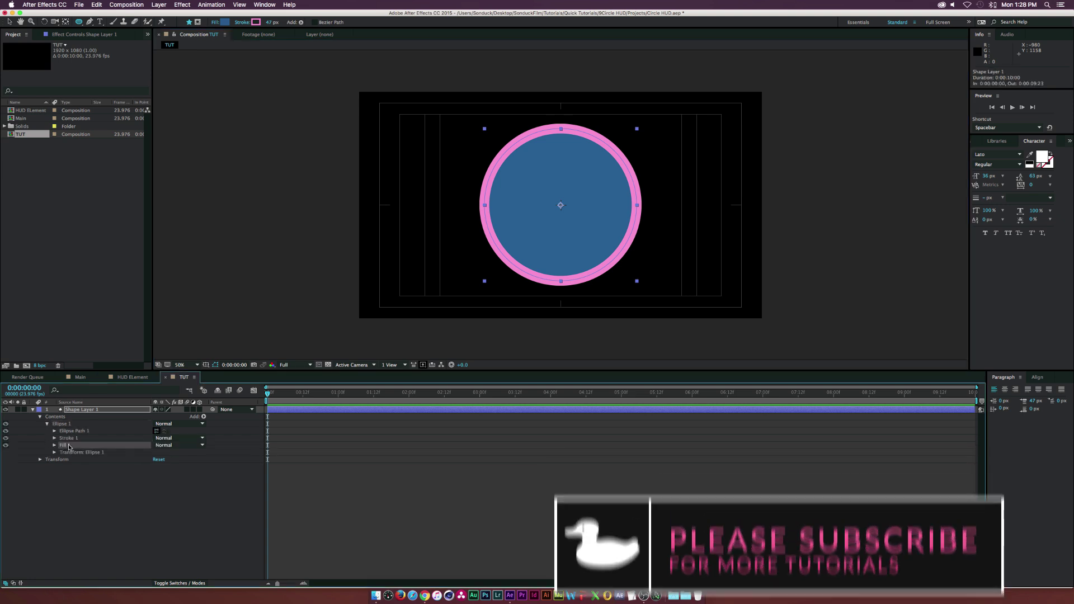
pyautogui.press('Delete')
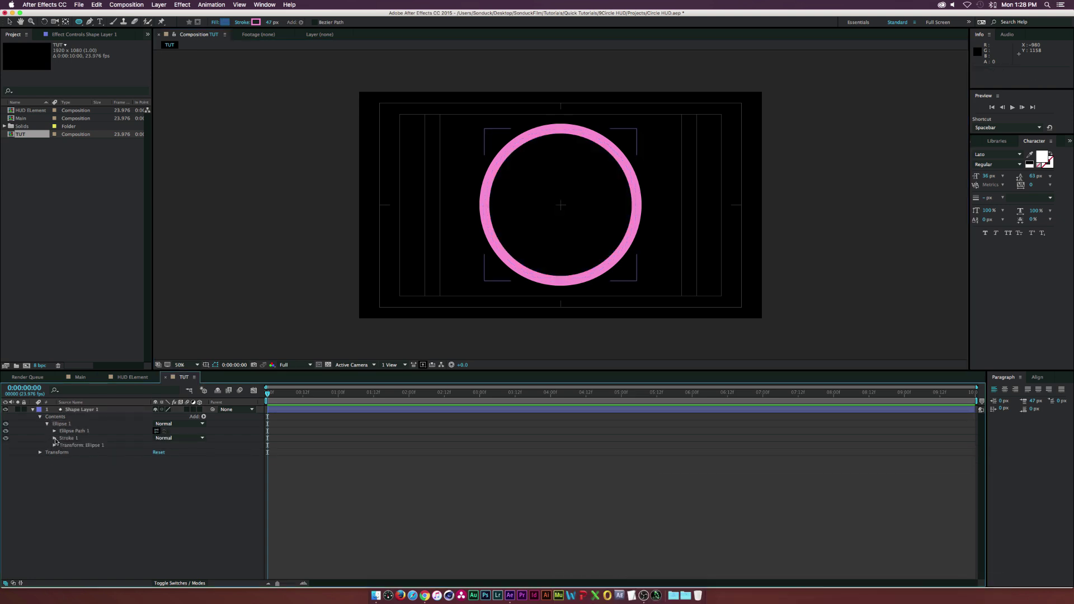
# Recolour Stroke 1 to blue 296D98 and narrow the stroke width to 7 px
pyautogui.click(54, 439)
pyautogui.click(157, 452)
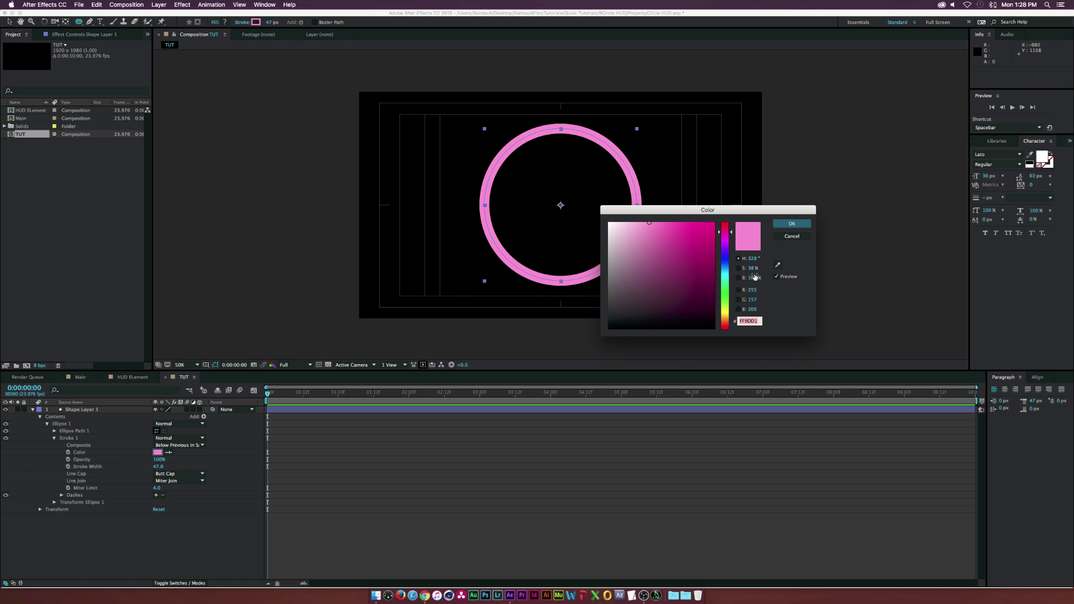
pyautogui.moveTo(725, 261); pyautogui.dragTo(722, 267)
pyautogui.click(686, 266)
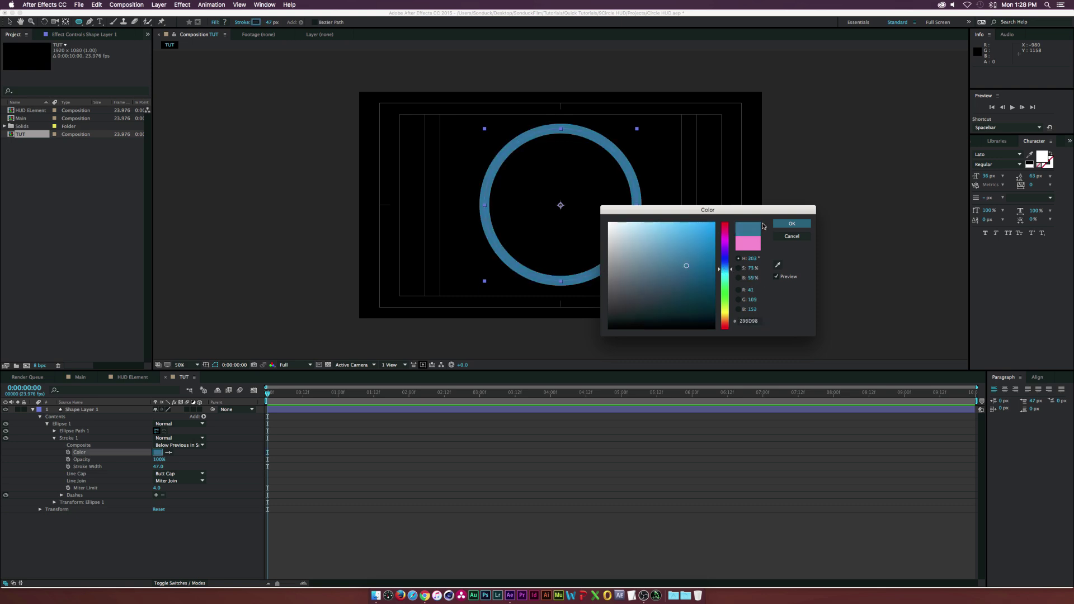
pyautogui.click(791, 223)
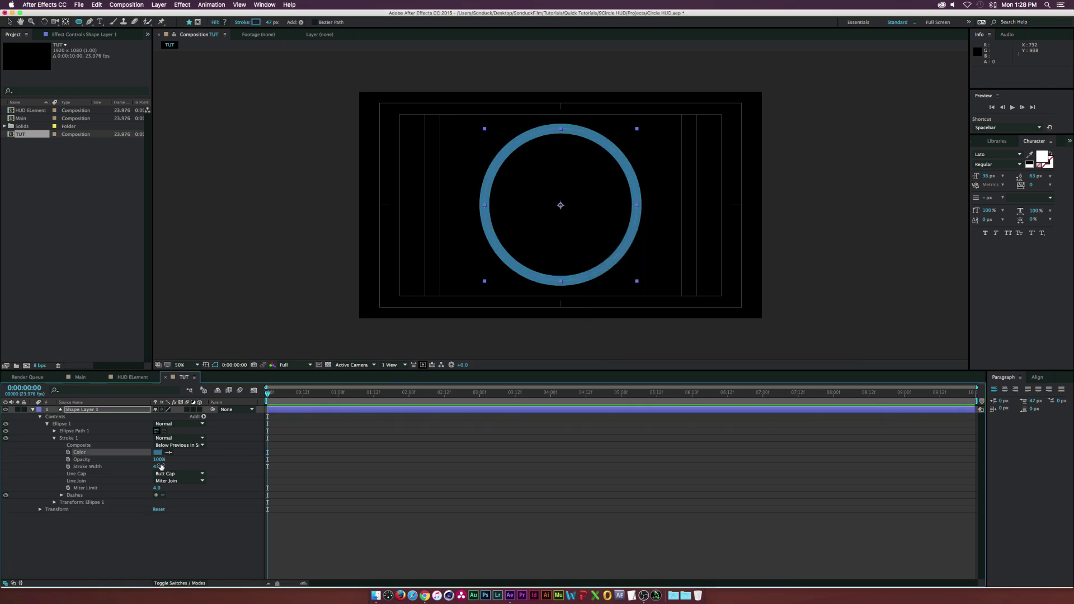
pyautogui.moveTo(161, 467); pyautogui.dragTo(141, 466)
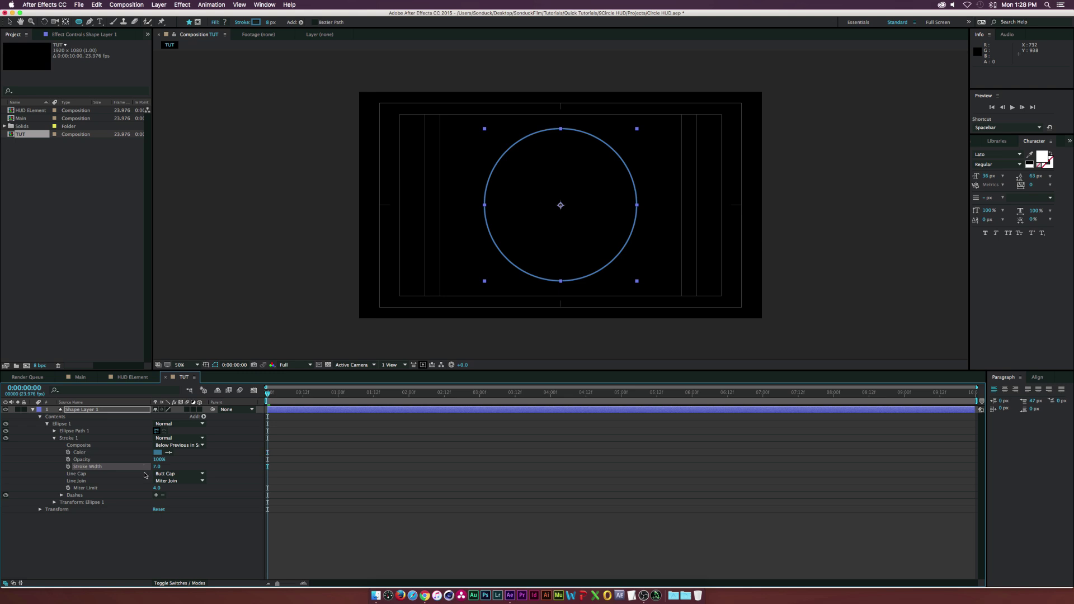
pyautogui.press('F2')
# Centre the circle layer horizontally and vertically in the composition using the Align panel
pyautogui.press('v')
pyautogui.click(531, 210)
pyautogui.press('s')
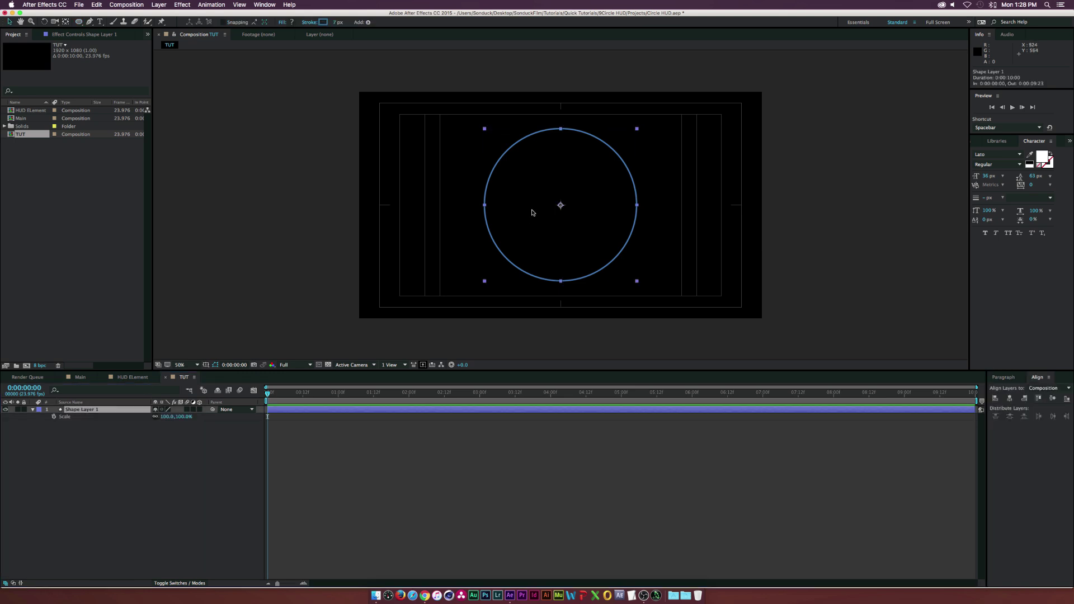
pyautogui.click(1037, 377)
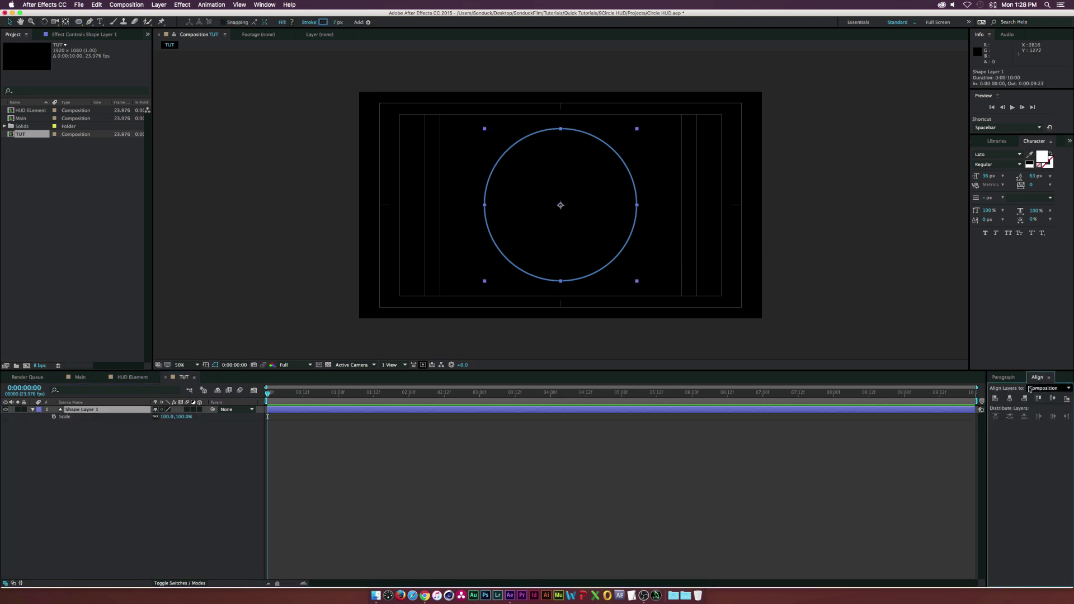
pyautogui.click(1011, 399)
pyautogui.click(1052, 398)
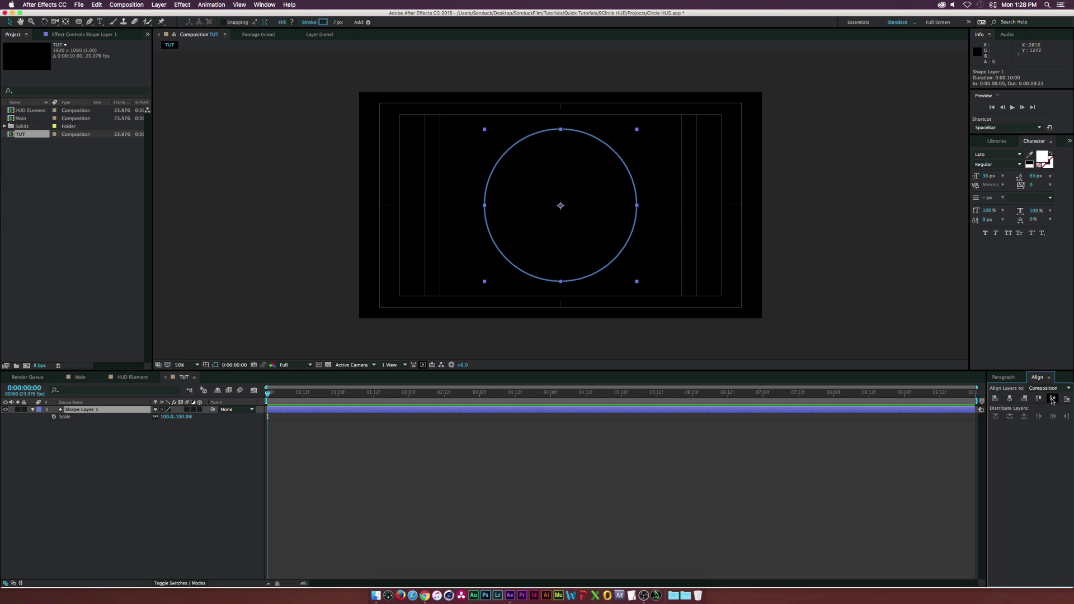
pyautogui.click(66, 22)
pyautogui.scroll(8, 560, 207)
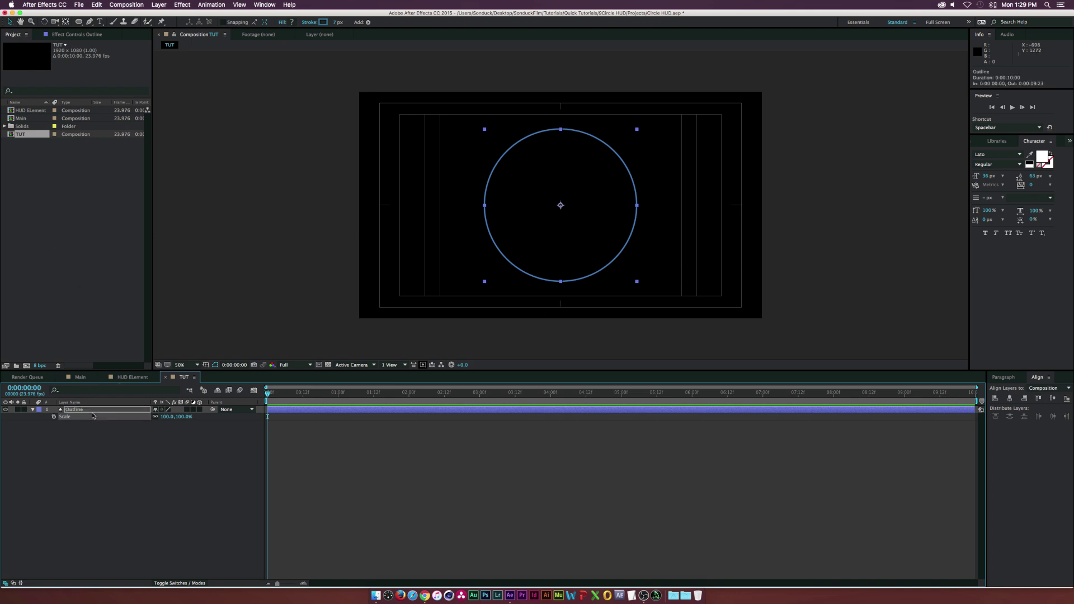
# Duplicate the Outline ring as Outline 2 and scale it to 88% as an inner ring
pyautogui.press('super+d')
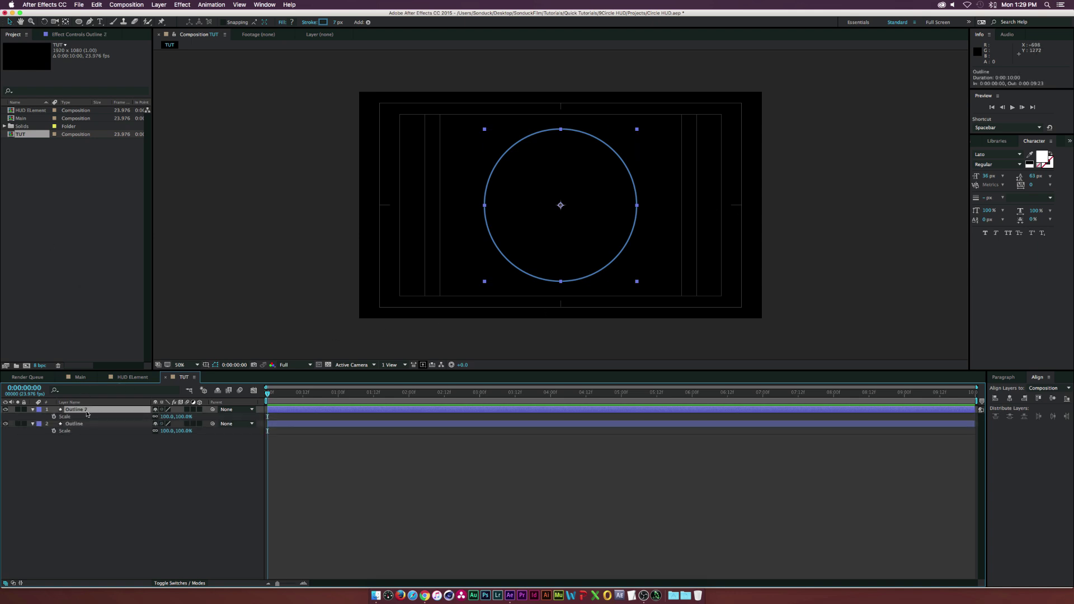
pyautogui.moveTo(167, 417); pyautogui.dragTo(161, 417)
pyautogui.click(120, 467)
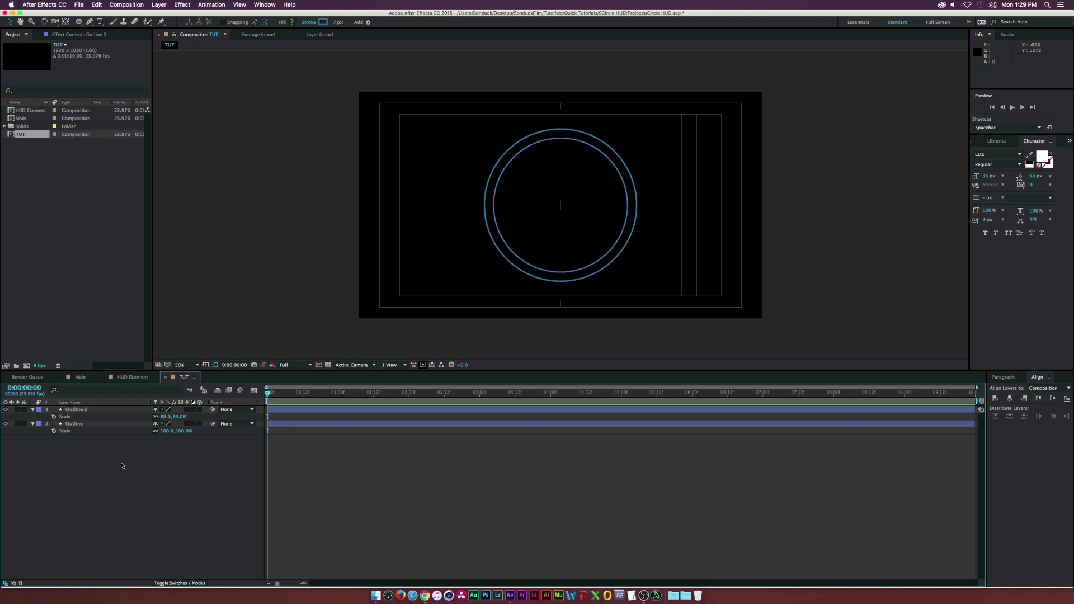
pyautogui.click(82, 410)
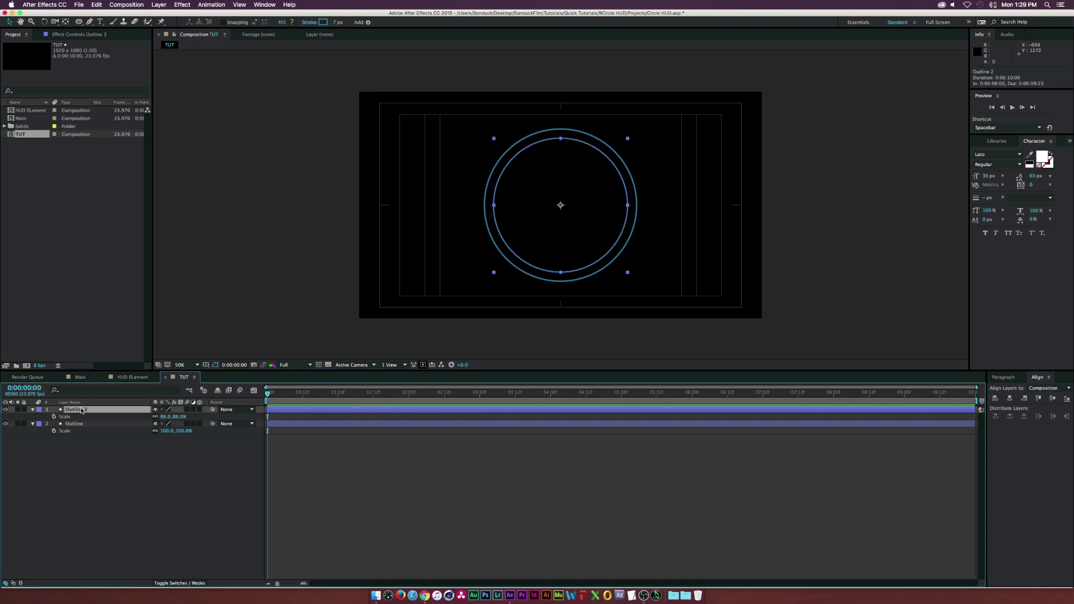
# Duplicate the Outline layer again and name the new copy 'Thick Line'
pyautogui.click(74, 424)
pyautogui.press('super+d')
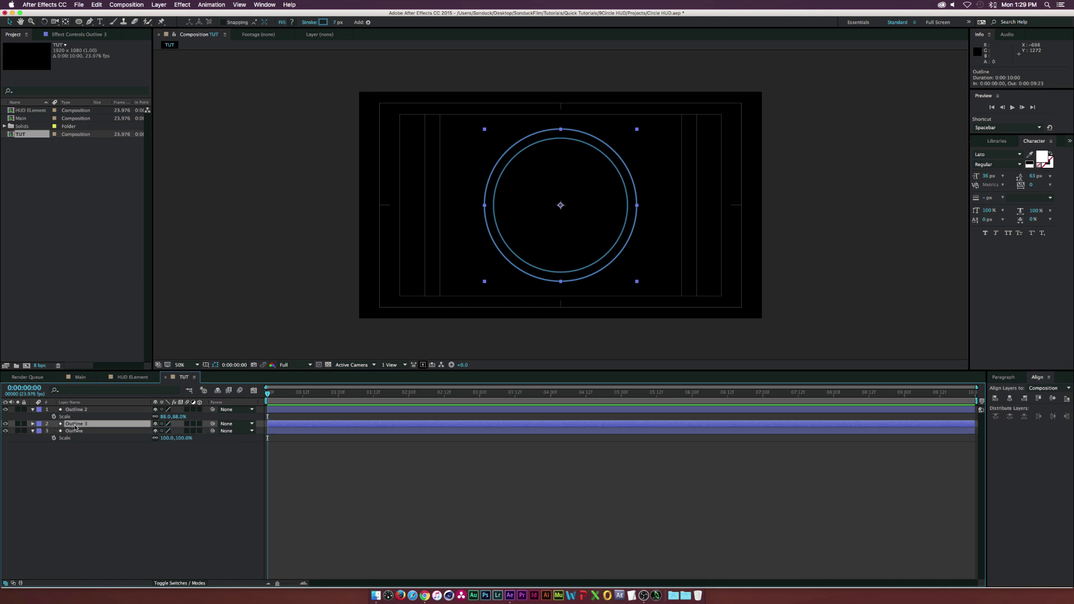
pyautogui.press('Return')
pyautogui.write('Thick L')
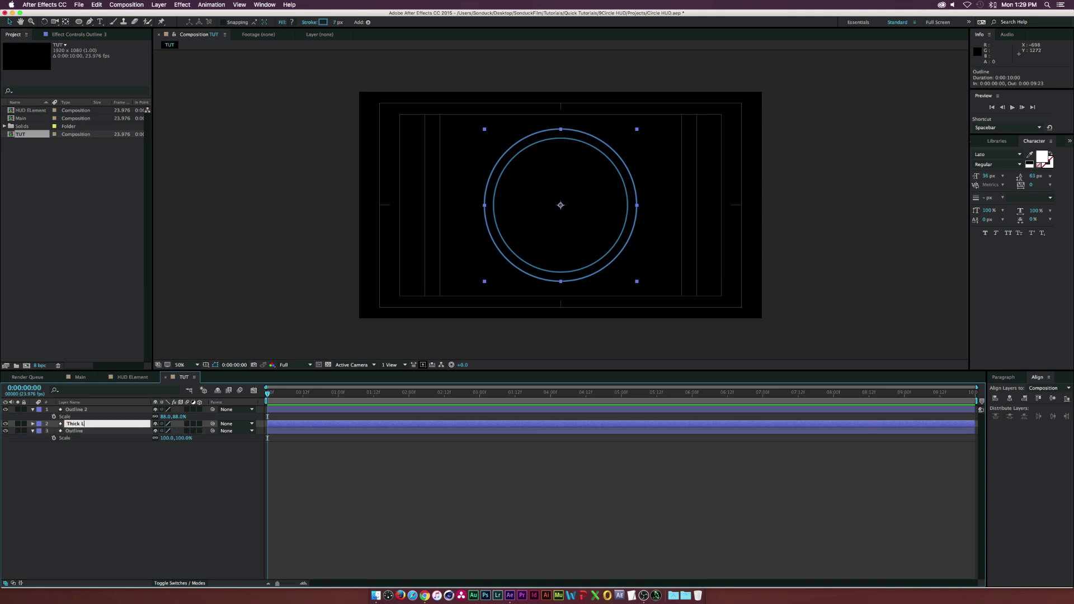
pyautogui.write('ine')
pyautogui.press('Return')
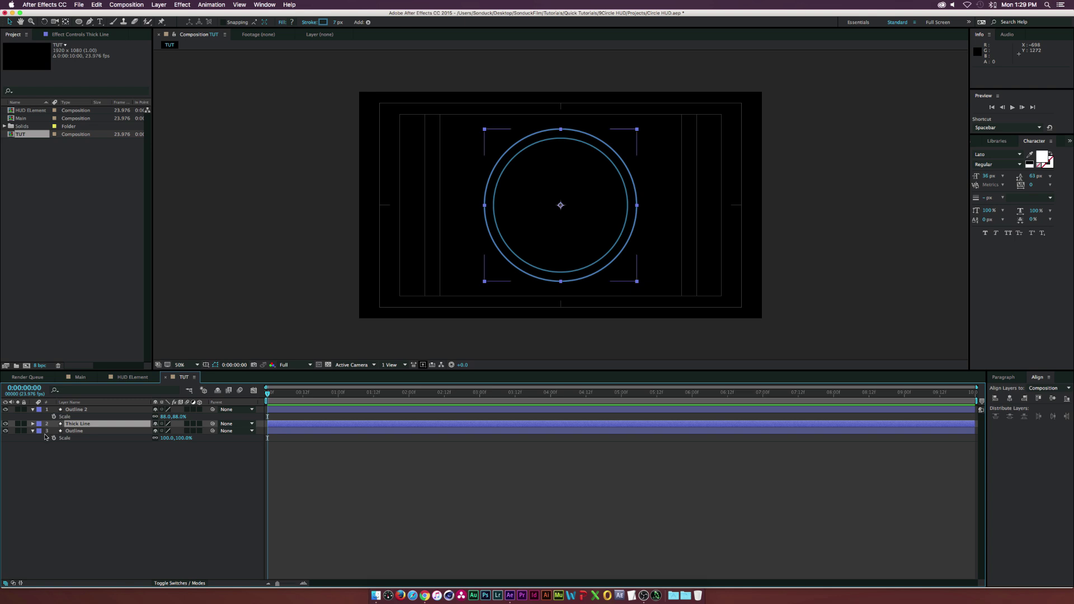
# Add Trim Paths to Thick Line's ellipse and set its Start to 25%
pyautogui.click(31, 424)
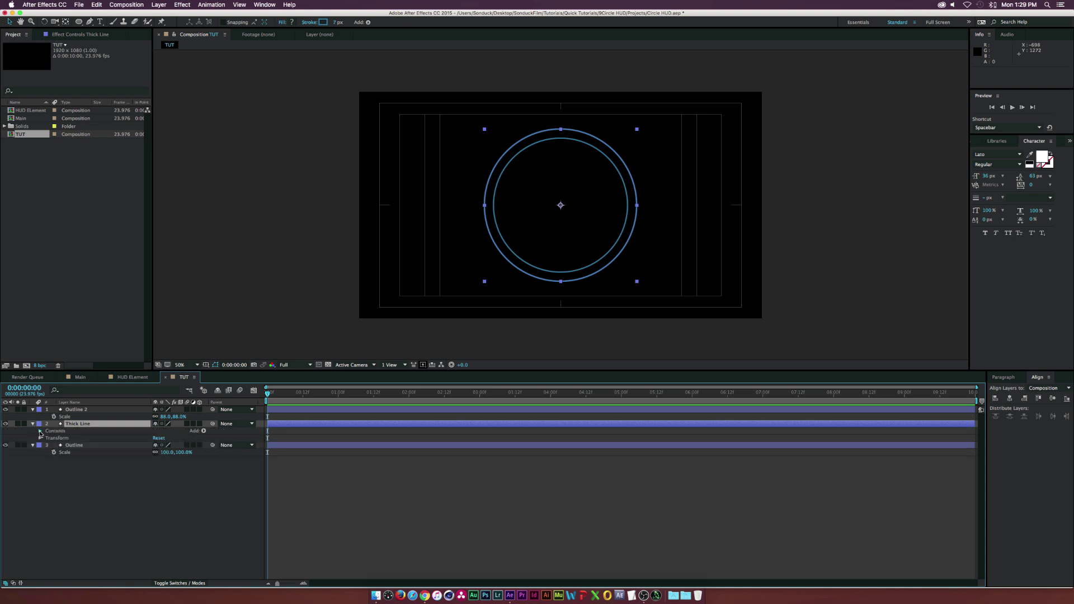
pyautogui.click(39, 431)
pyautogui.click(48, 437)
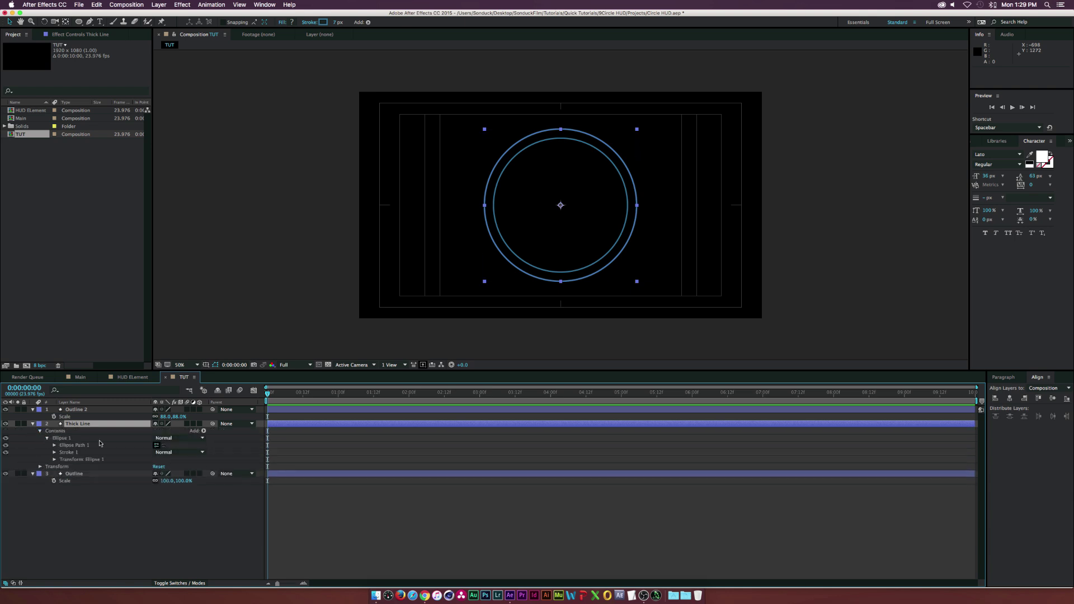
pyautogui.click(203, 430)
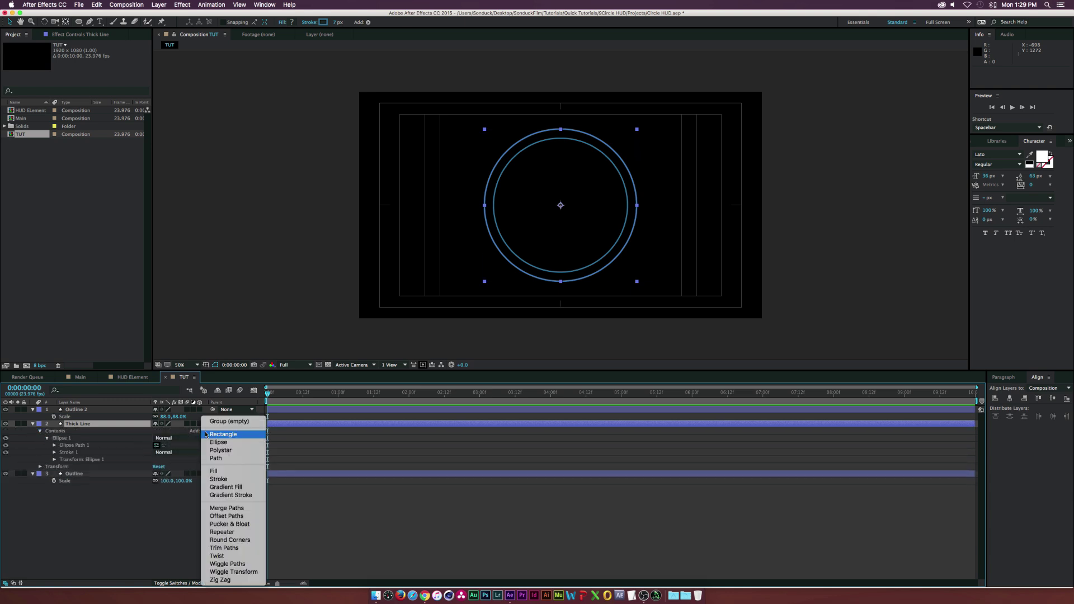
pyautogui.click(223, 547)
pyautogui.click(47, 467)
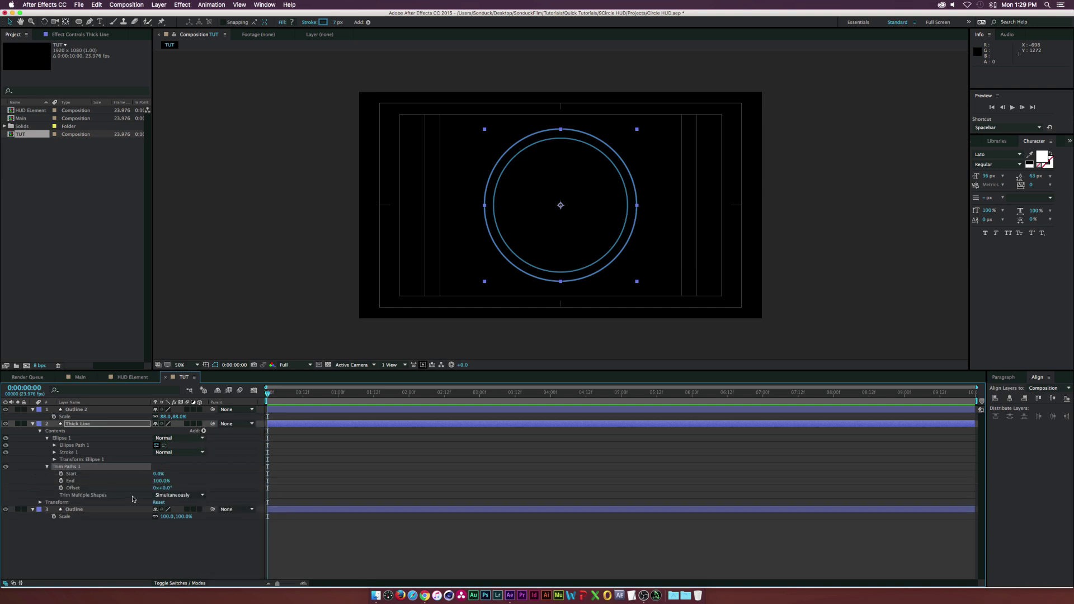
pyautogui.moveTo(159, 474); pyautogui.dragTo(171, 475)
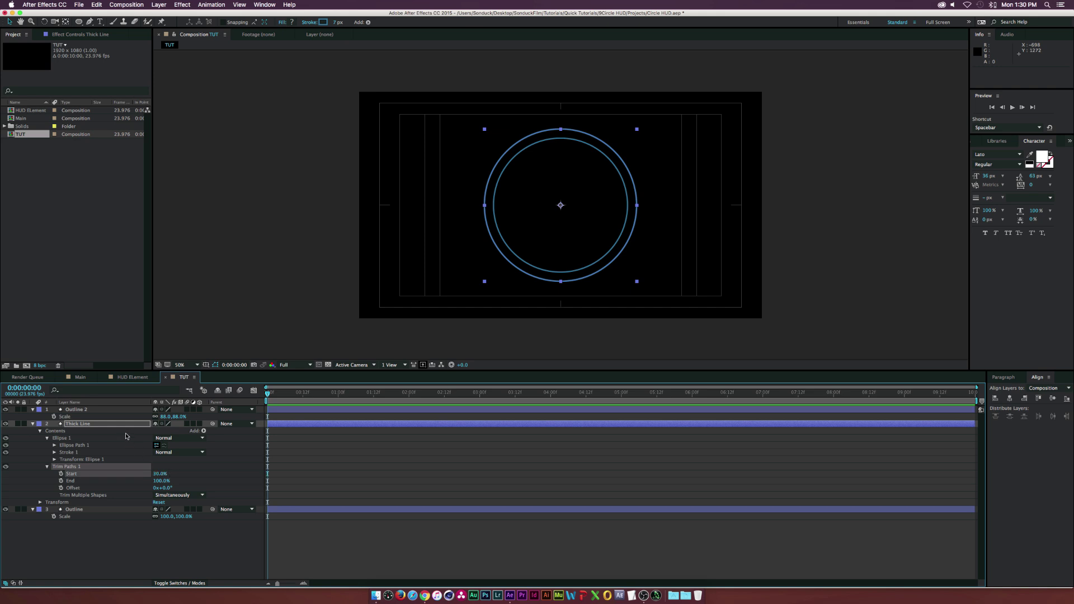
# Scale Thick Line down to 97% so it sits just inside the outer ring
pyautogui.press('s')
pyautogui.moveTo(166, 431); pyautogui.dragTo(164, 431)
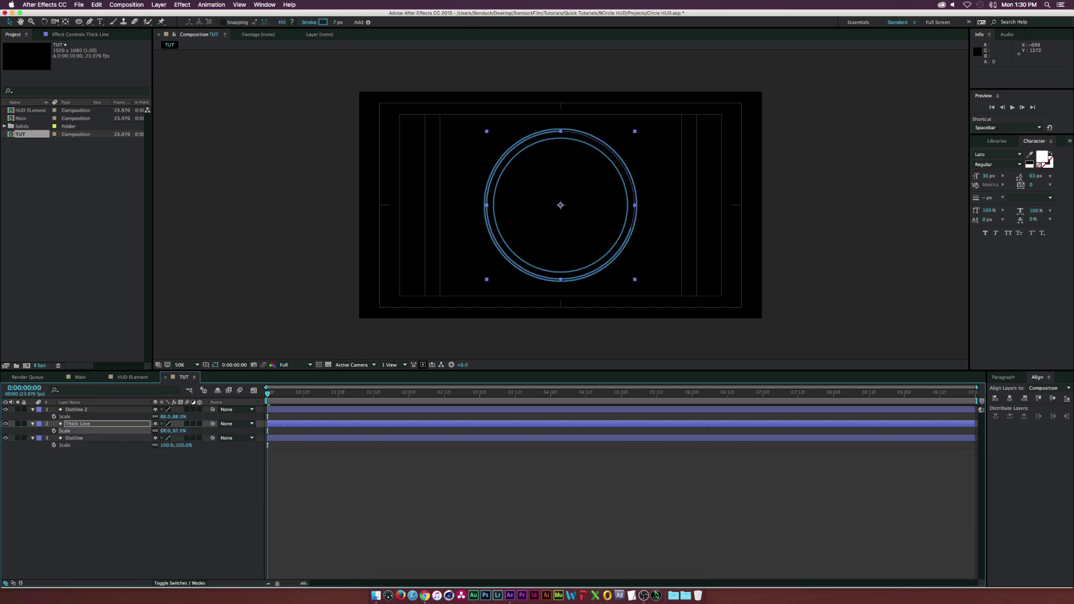
pyautogui.click(133, 481)
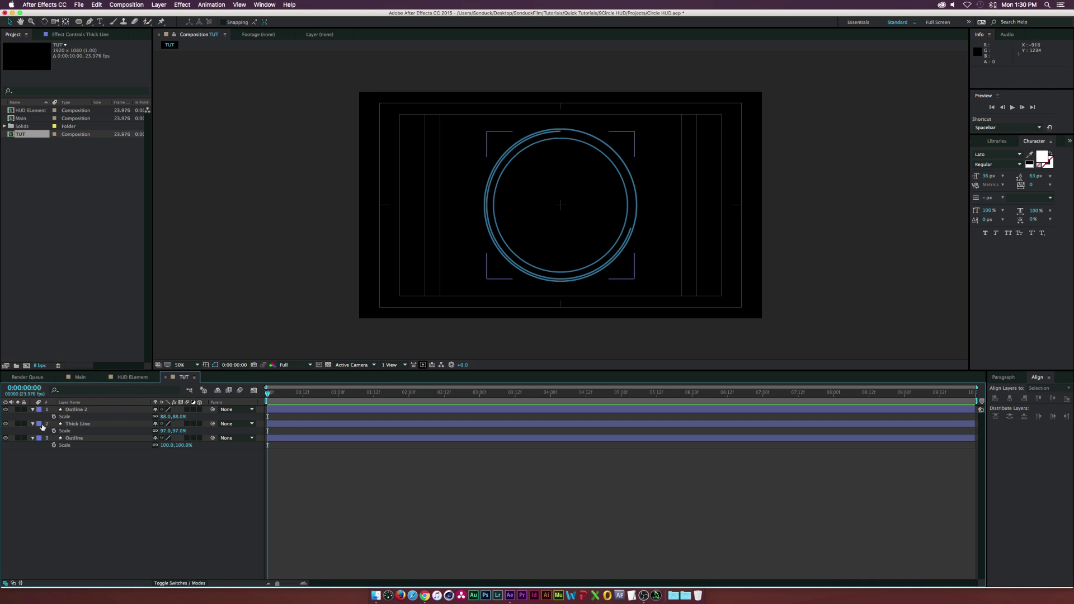
pyautogui.click(76, 424)
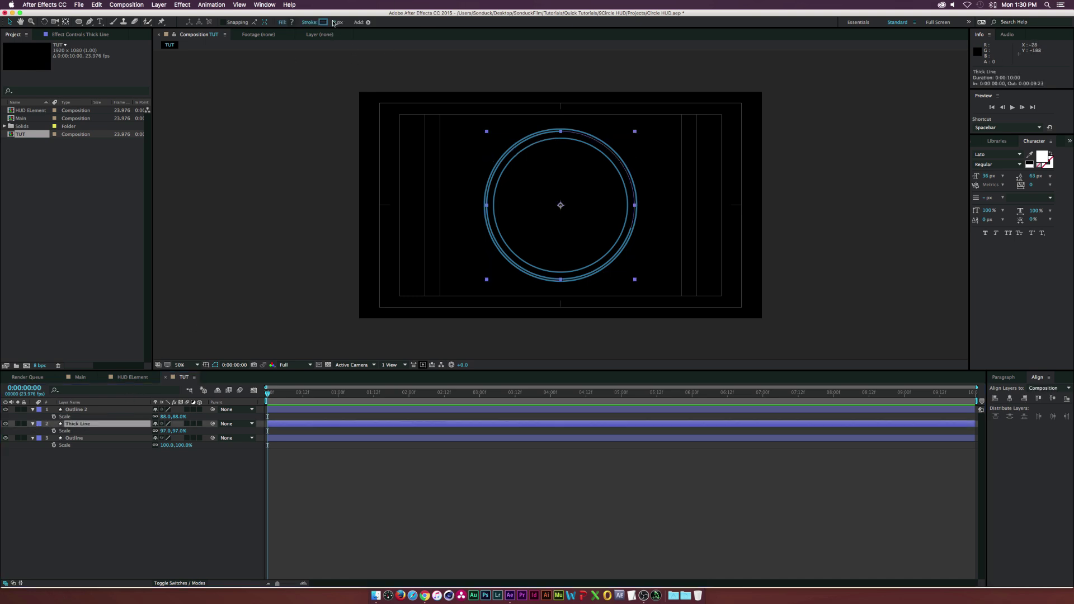
# Thicken Thick Line's stroke, scale it to 94%, and raise Trim Start to 72% for a shorter arc
pyautogui.moveTo(334, 24); pyautogui.dragTo(347, 23)
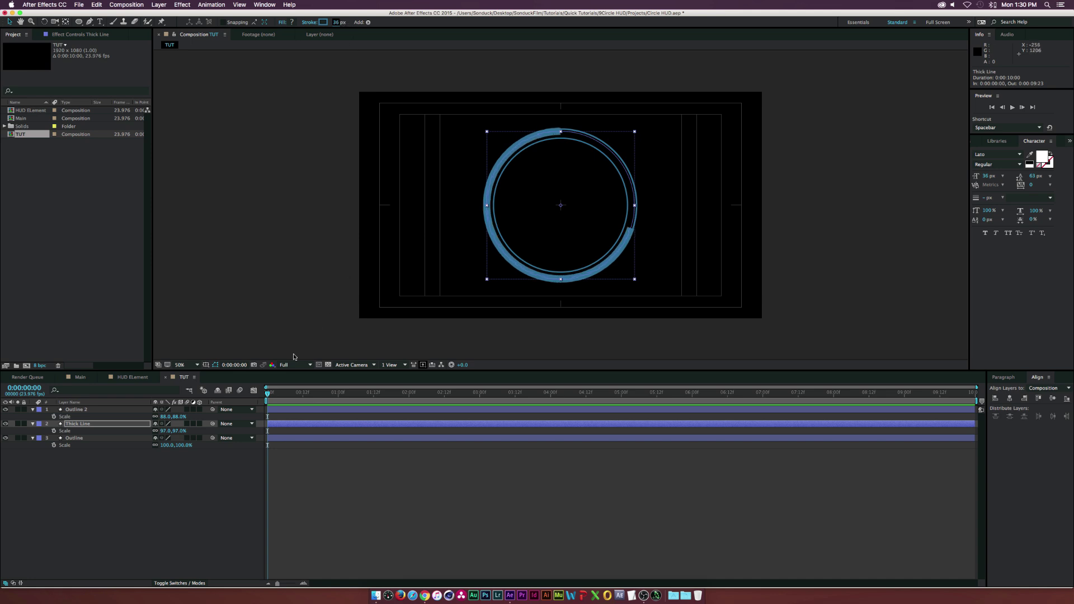
pyautogui.moveTo(168, 430); pyautogui.dragTo(163, 430)
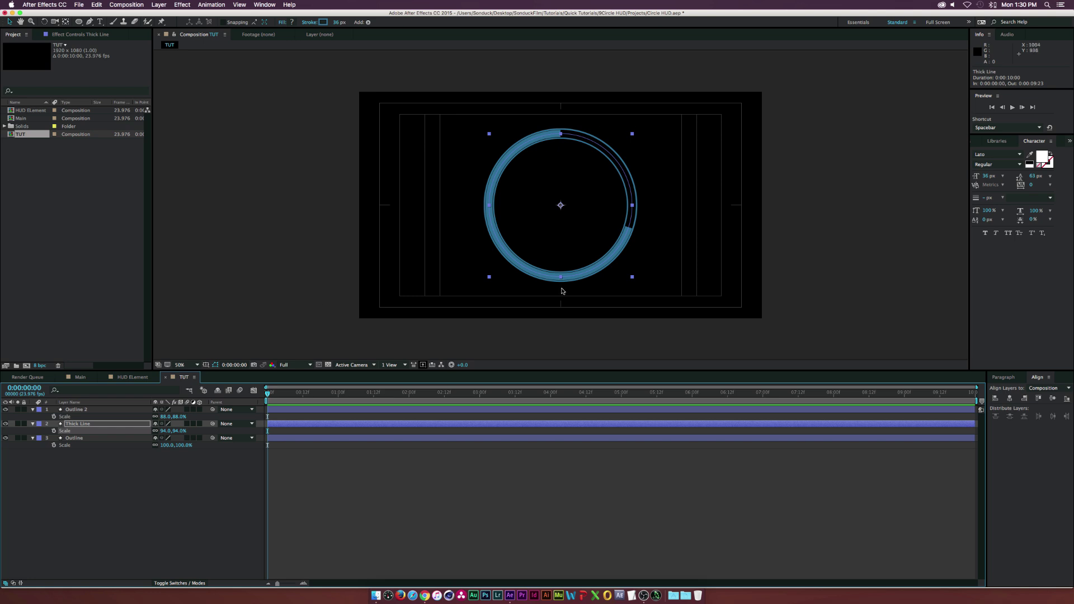
pyautogui.click(33, 424)
pyautogui.click(33, 424)
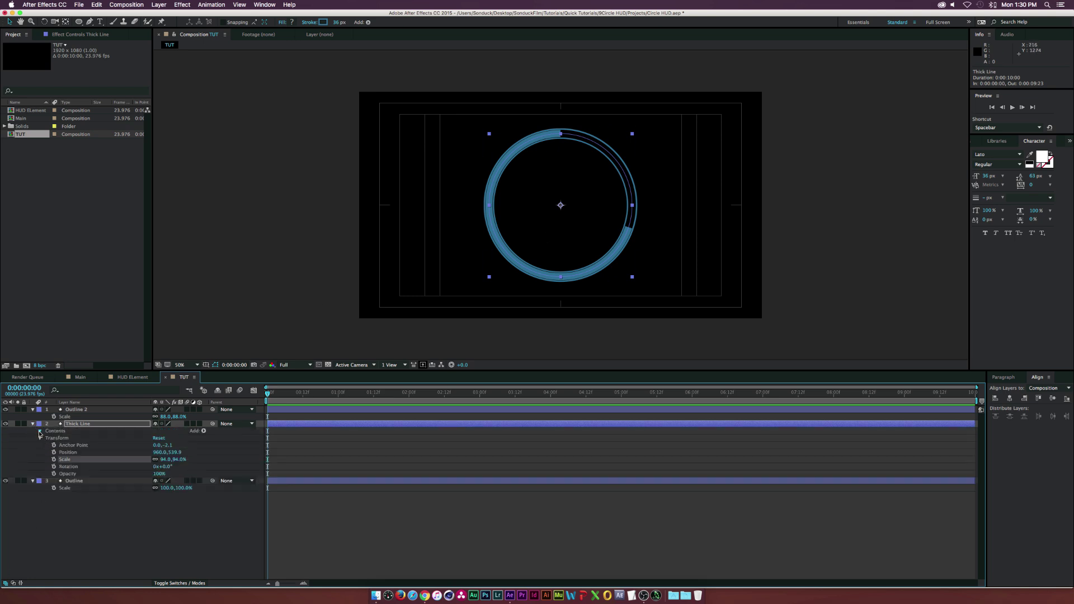
pyautogui.click(39, 431)
pyautogui.click(47, 445)
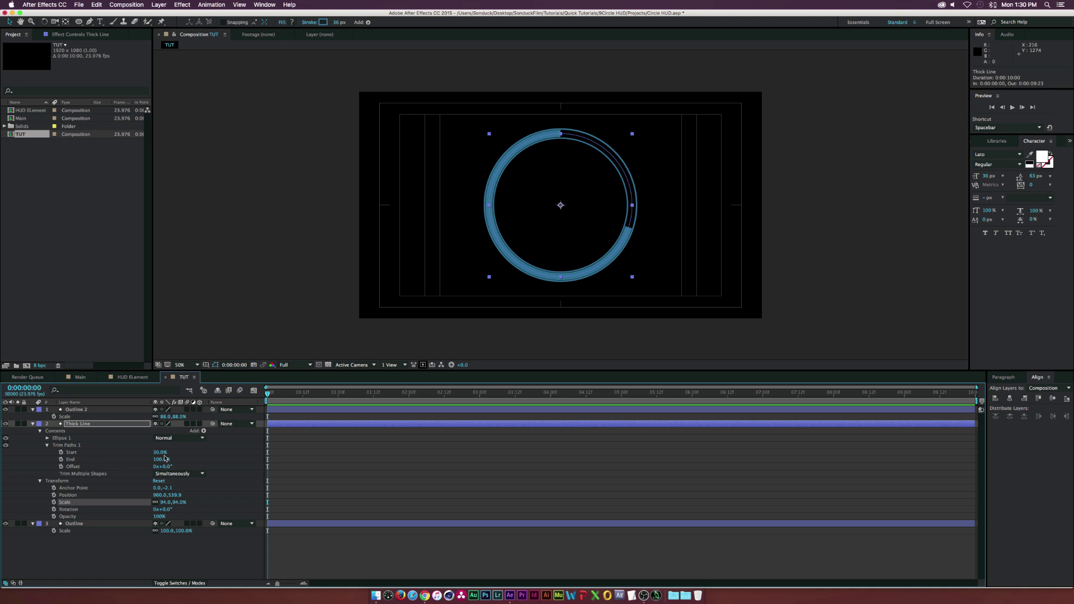
pyautogui.moveTo(159, 452); pyautogui.dragTo(177, 456)
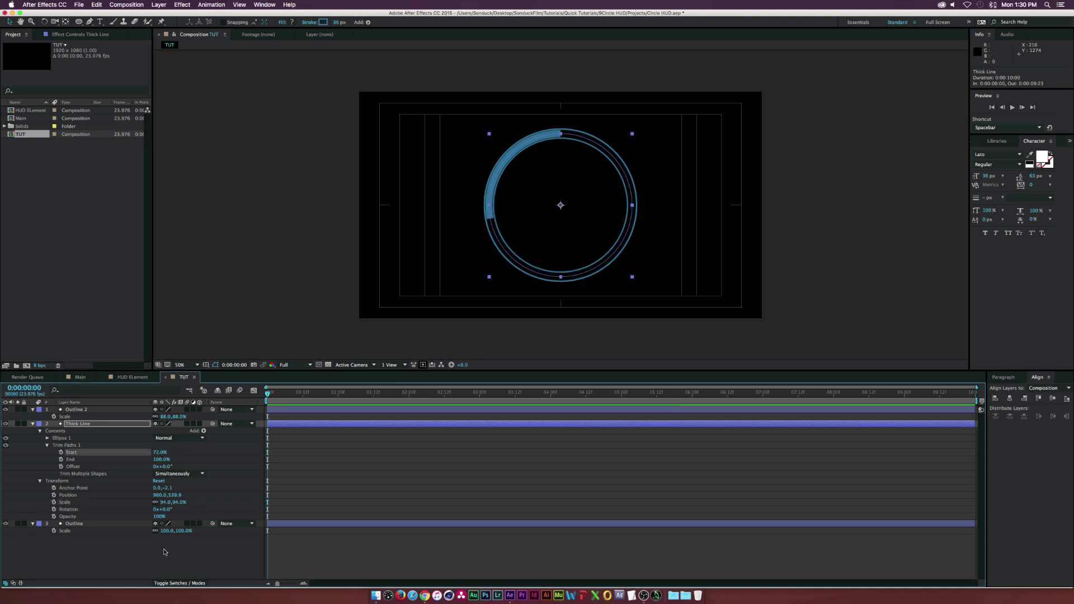
pyautogui.click(164, 552)
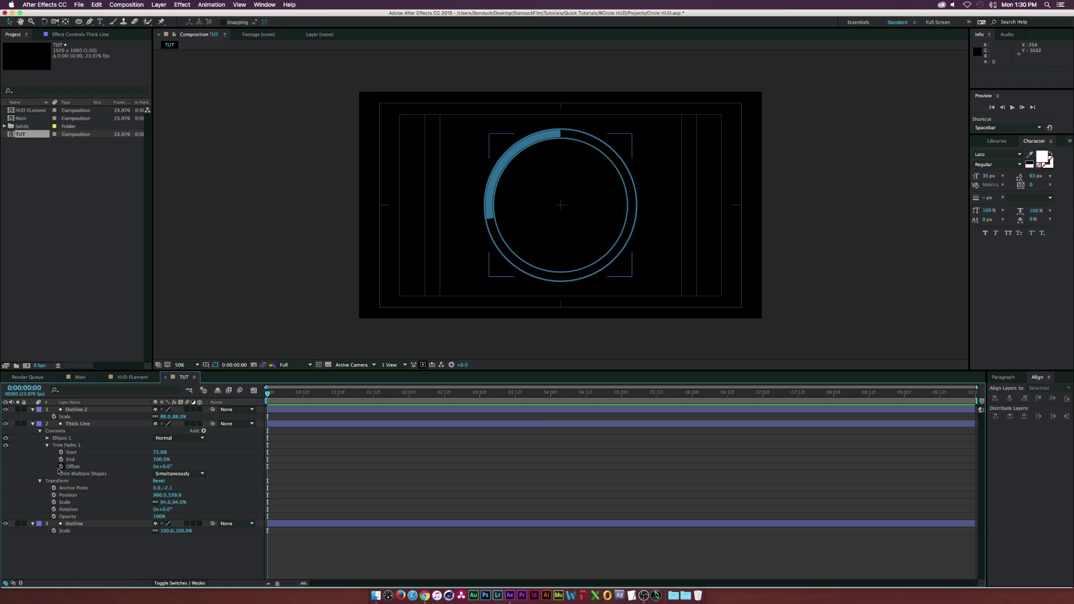
# Give Thick Line's Rotation a wiggle(1,100) expression and scrub the timeline to watch it wobble
pyautogui.click(67, 423)
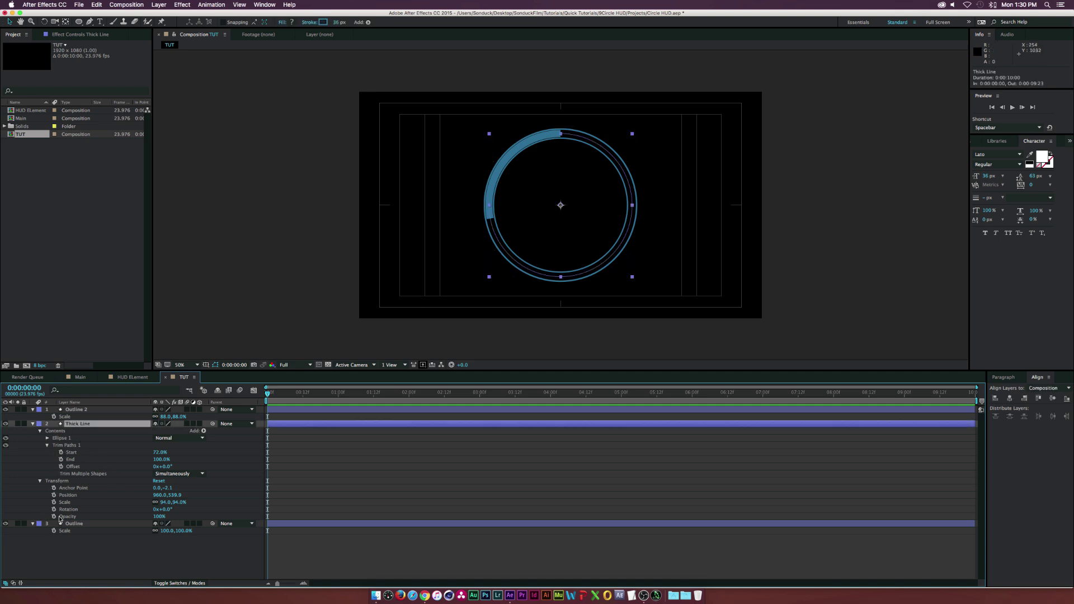
pyautogui.keyDown('alt'); pyautogui.click(54, 509); pyautogui.keyUp('alt')
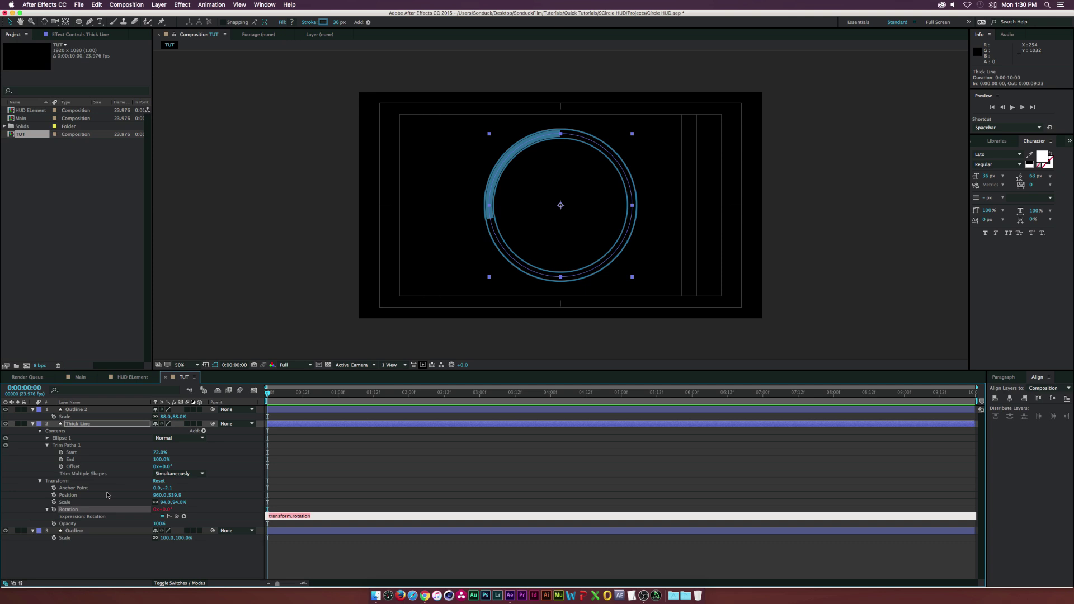
pyautogui.write('wiggle(1,100')
pyautogui.click(346, 180)
pyautogui.moveTo(267, 393); pyautogui.dragTo(447, 401)
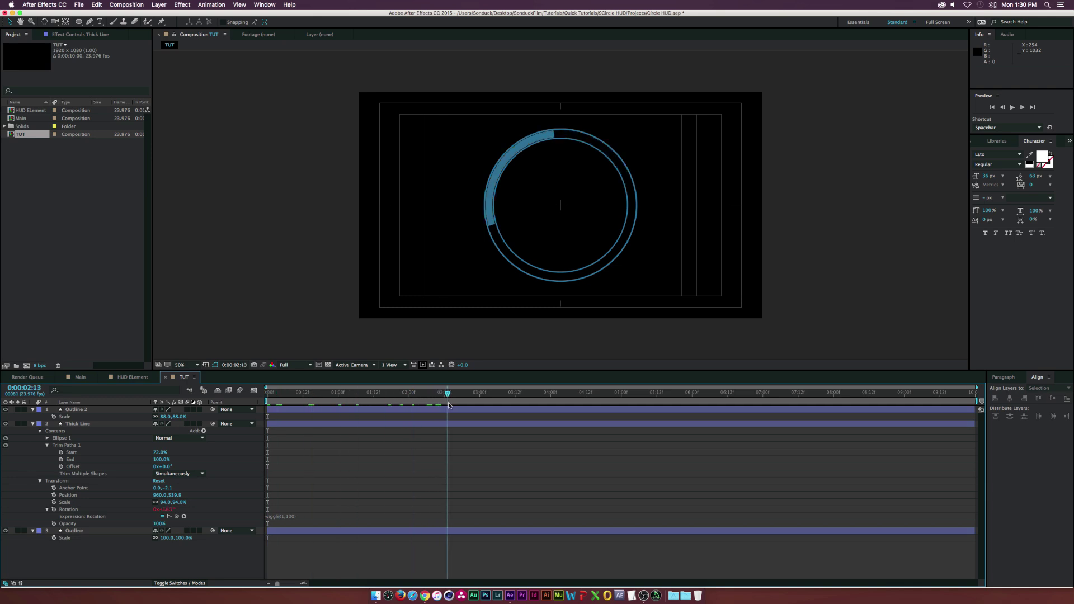
pyautogui.click(479, 177)
pyautogui.click(33, 424)
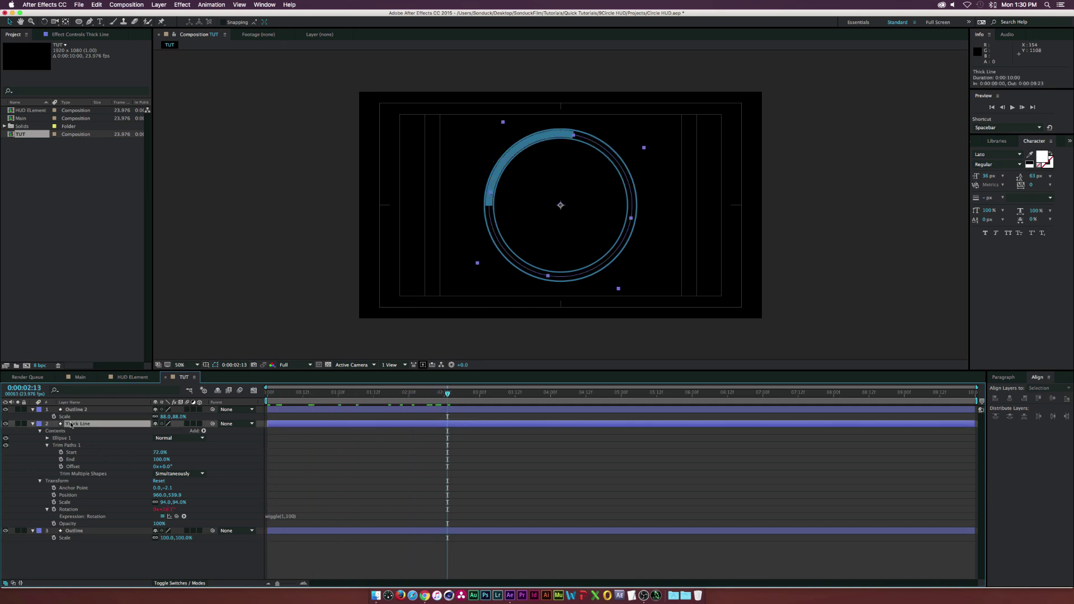
# Duplicate Thick Line as Thick Line 2 and rotate the copy to 162°
pyautogui.click(32, 424)
pyautogui.press('super+d')
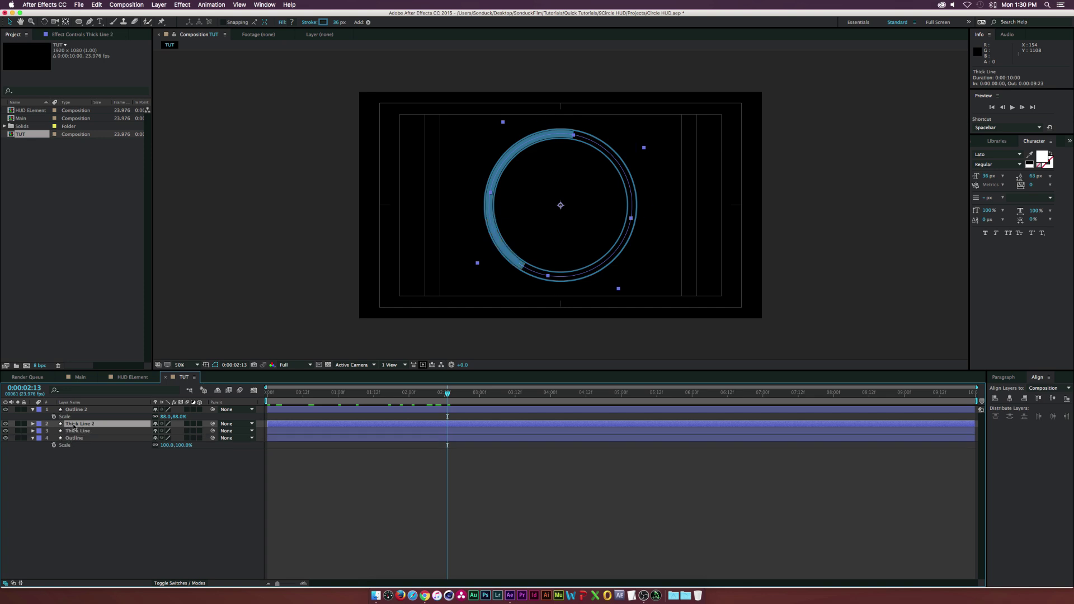
pyautogui.click(33, 424)
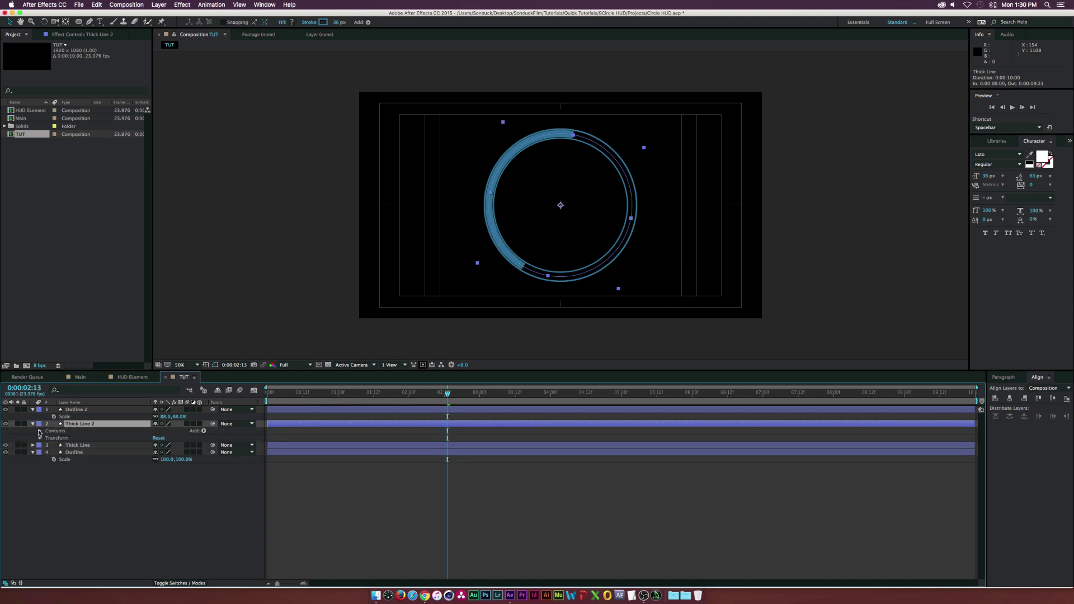
pyautogui.click(39, 438)
pyautogui.moveTo(165, 467); pyautogui.dragTo(246, 471)
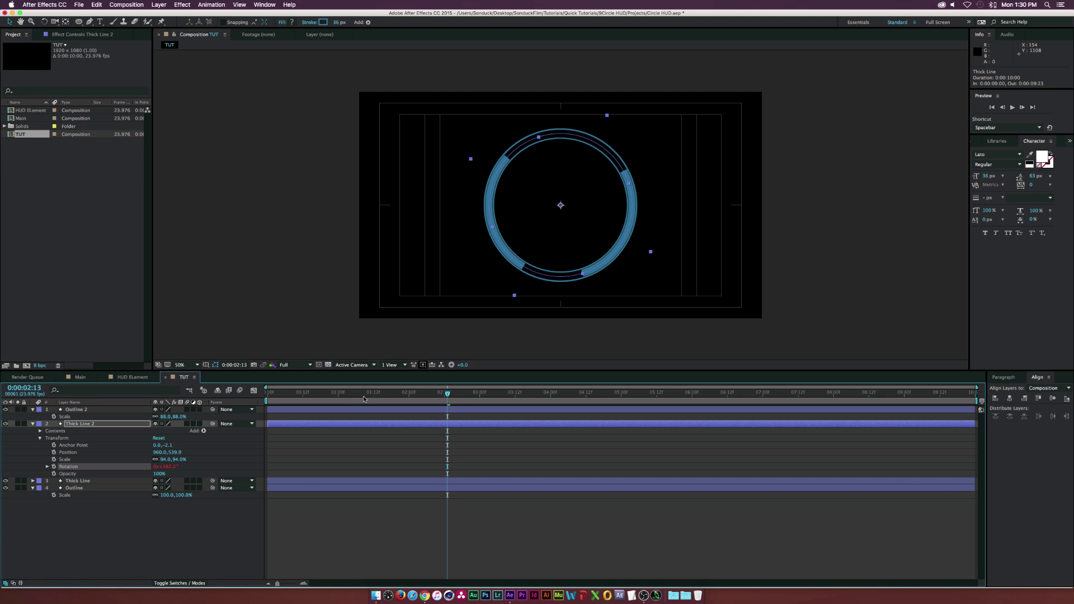
# Set Thick Line 2's Trim Paths Start to 91% and play a preview
pyautogui.click(40, 431)
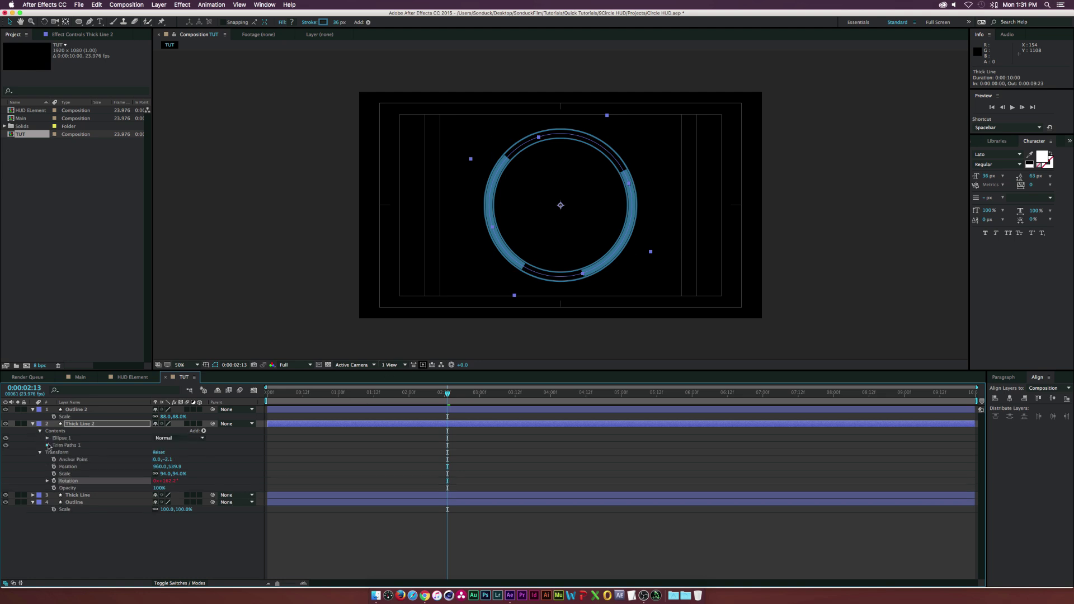
pyautogui.click(48, 445)
pyautogui.moveTo(156, 453); pyautogui.dragTo(164, 452)
pyautogui.press('F2')
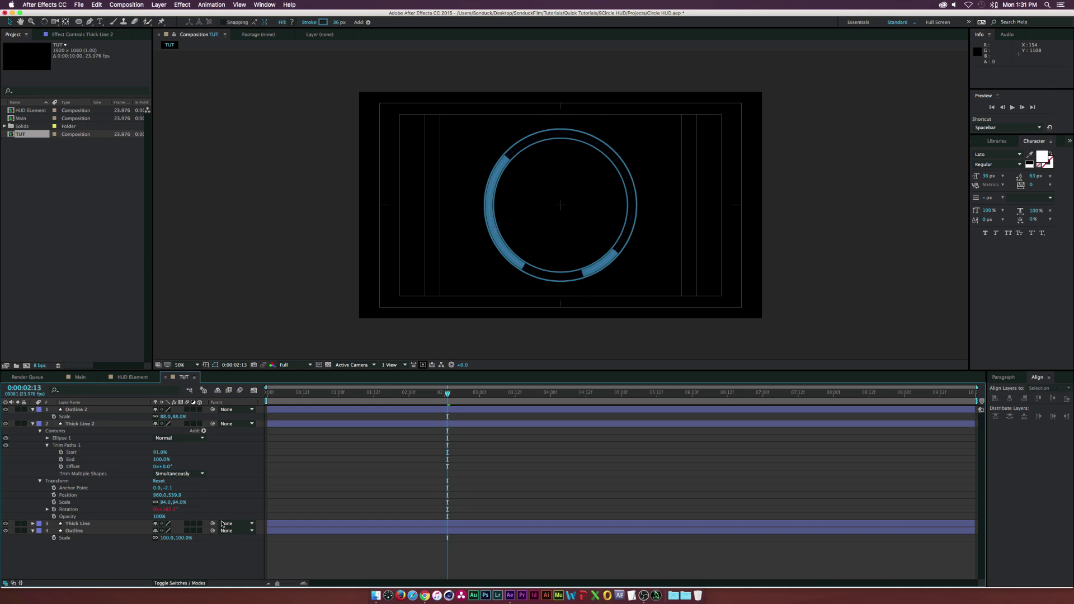
pyautogui.press('space')
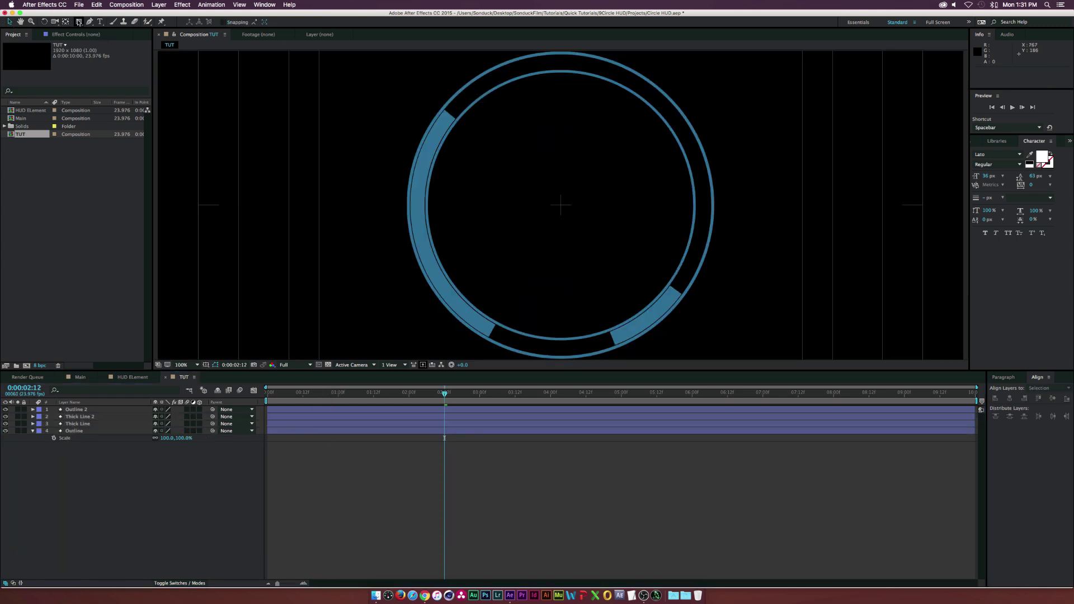
# Draw a small rectangle tick at the top of the inner ring and centre it horizontally in the composition
pyautogui.click(79, 22)
pyautogui.moveTo(557, 77); pyautogui.dragTo(561, 92)
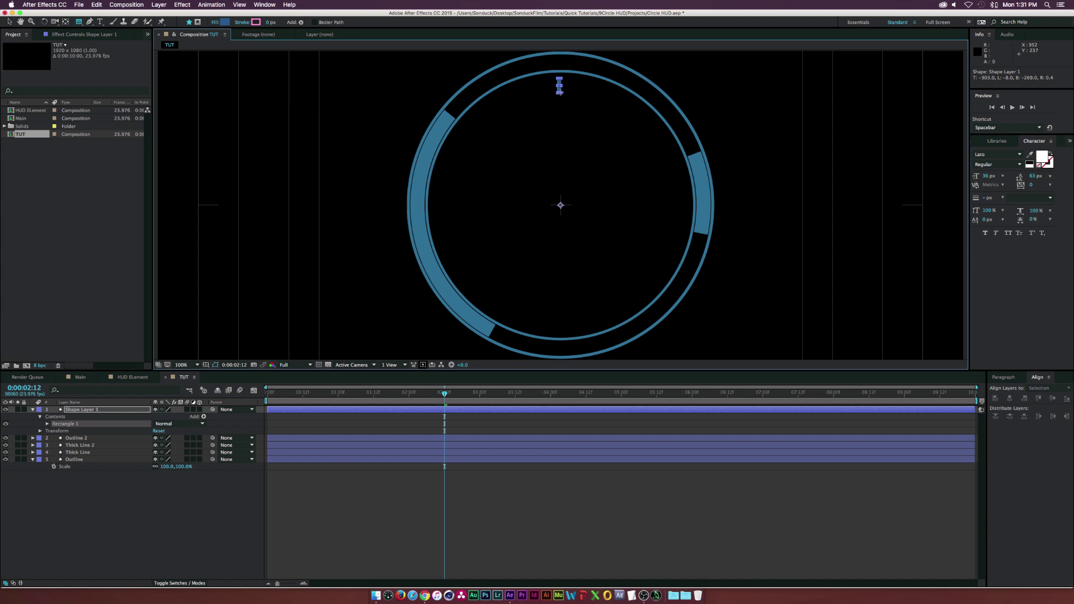
pyautogui.press('v')
pyautogui.click(1046, 388)
pyautogui.click(1041, 380)
pyautogui.click(1009, 398)
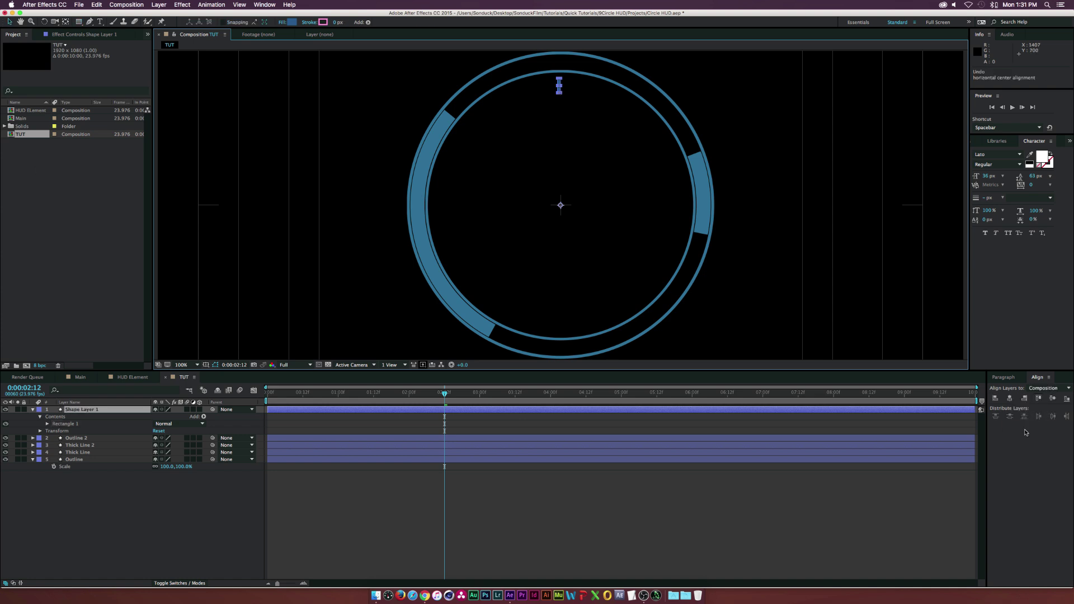
pyautogui.click(832, 531)
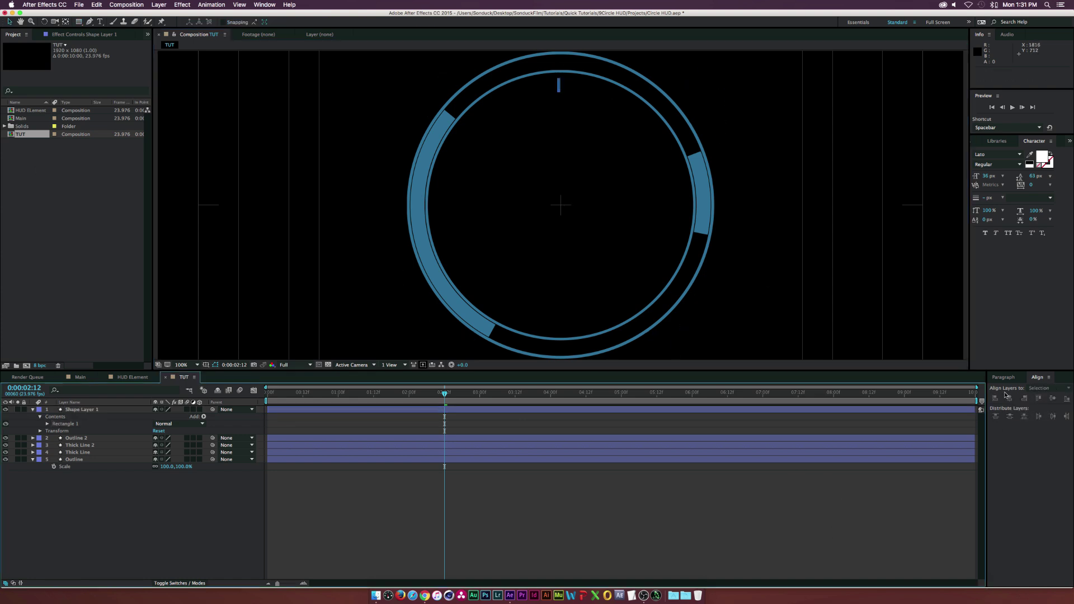
pyautogui.click(559, 85)
pyautogui.click(1010, 398)
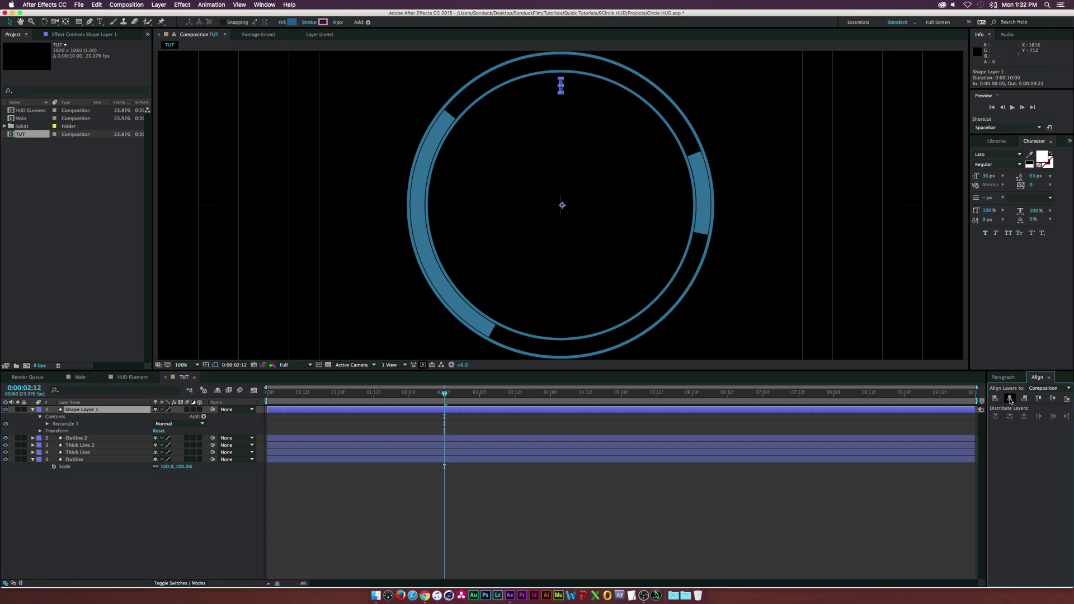
# Move the rectangle's anchor point to the circle's centre using the Pan Behind tool
pyautogui.press('super+alt+Home')
pyautogui.press('y')
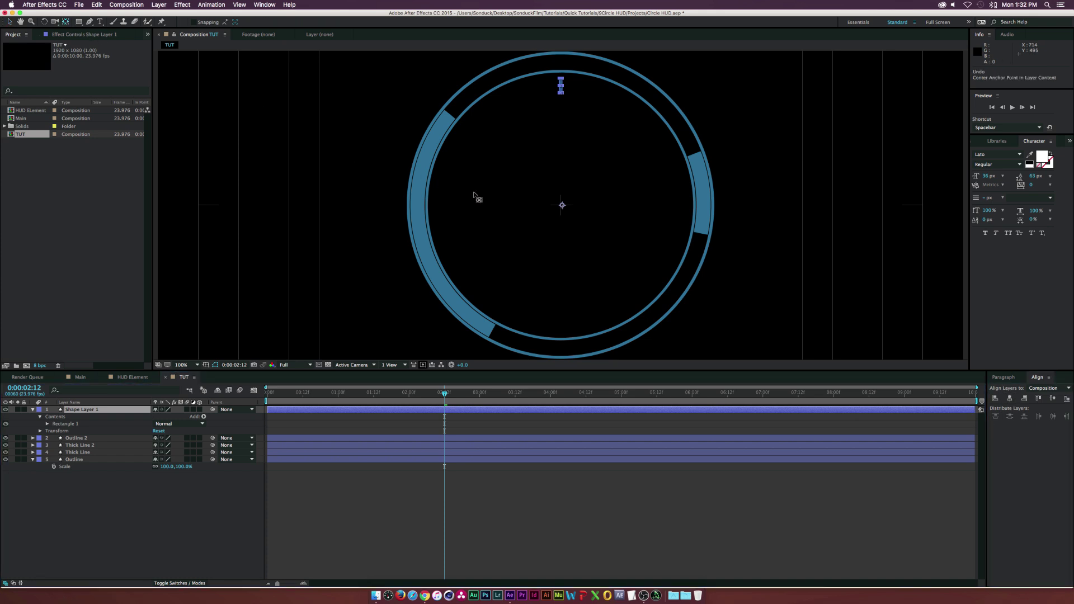
pyautogui.press('.')
pyautogui.press('.')
pyautogui.moveTo(567, 204); pyautogui.dragTo(560, 205)
pyautogui.press(',')
pyautogui.press(',')
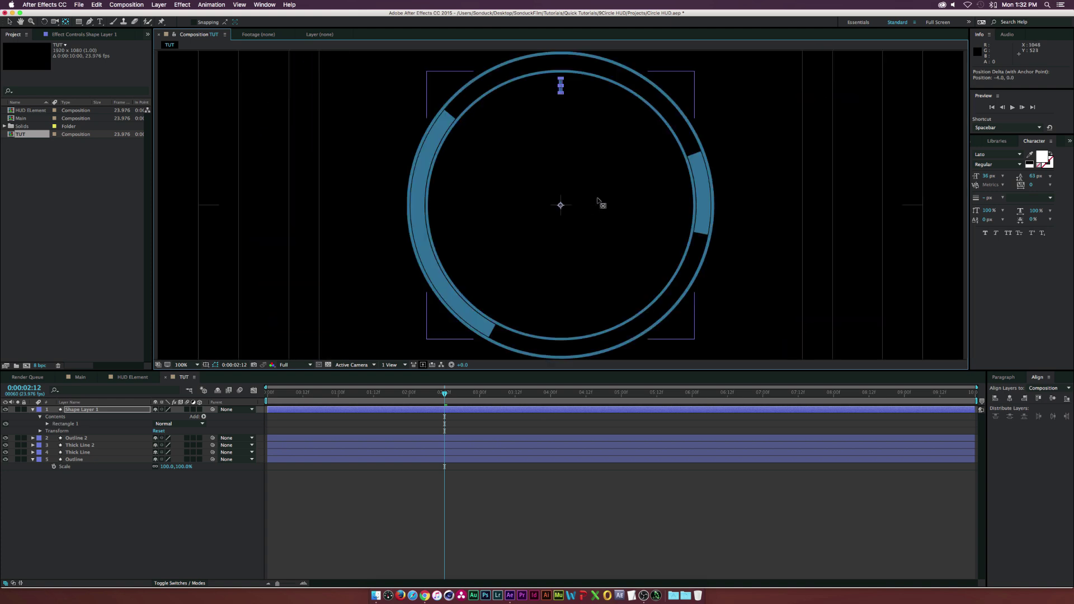
pyautogui.press('v')
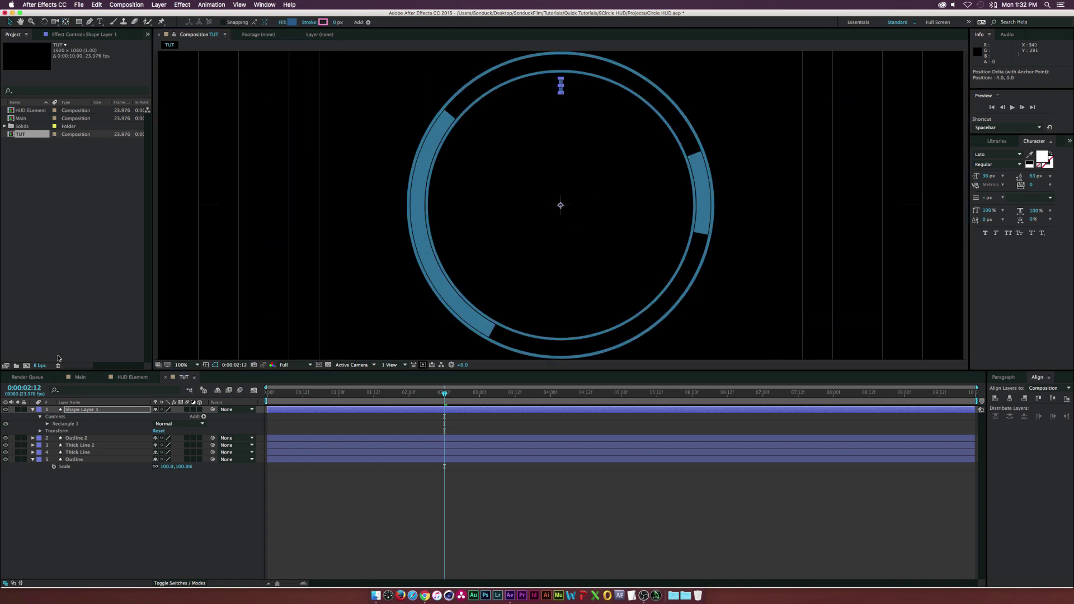
pyautogui.click(48, 424)
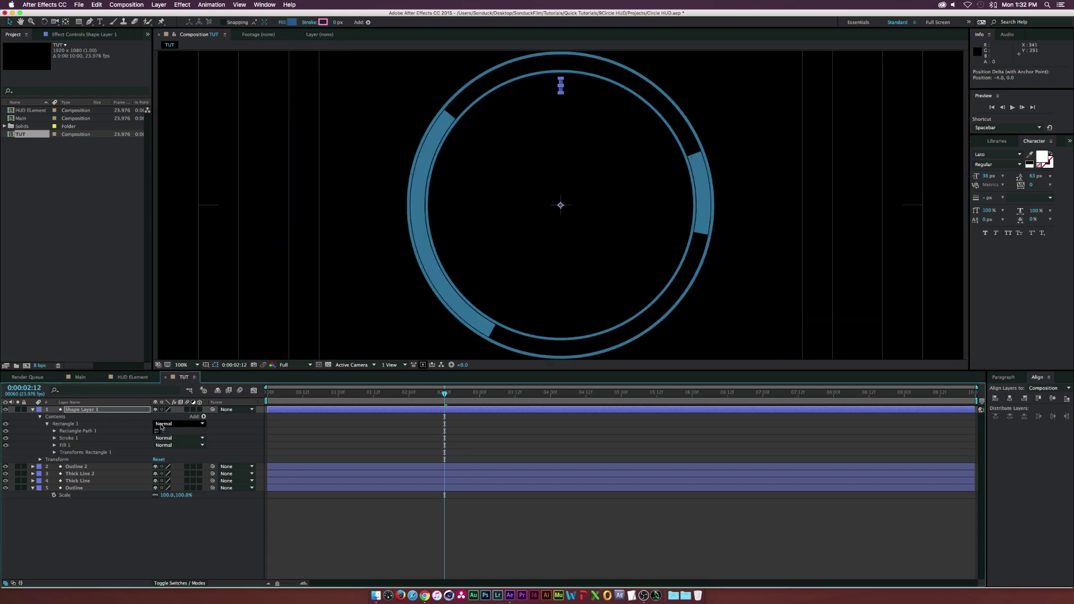
# Add a Repeater to the tick with more copies, 6° rotation per copy and Position offset 0
pyautogui.click(204, 416)
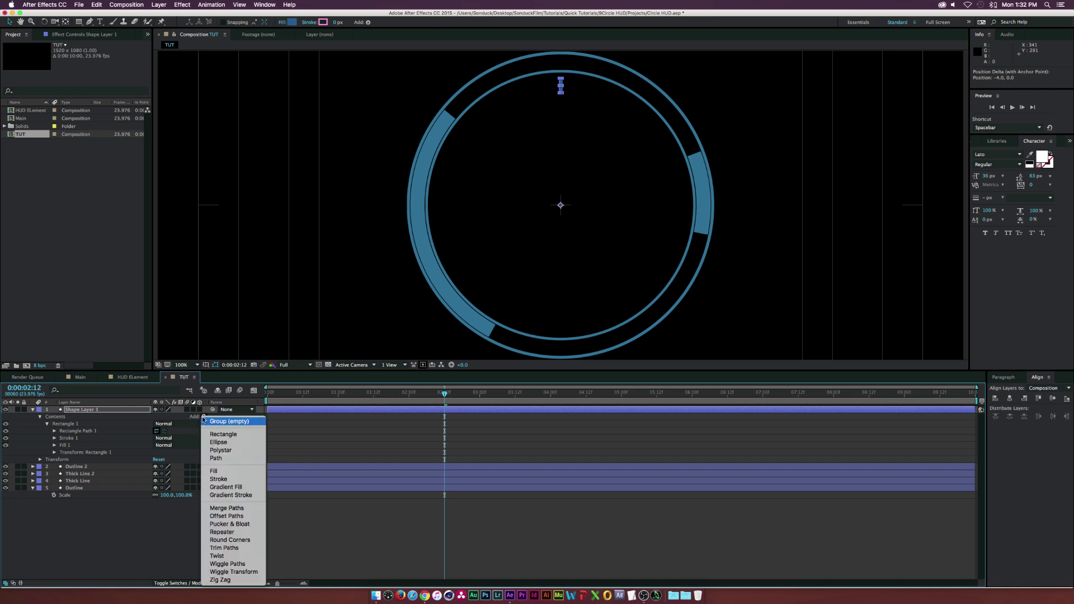
pyautogui.click(235, 533)
pyautogui.click(47, 460)
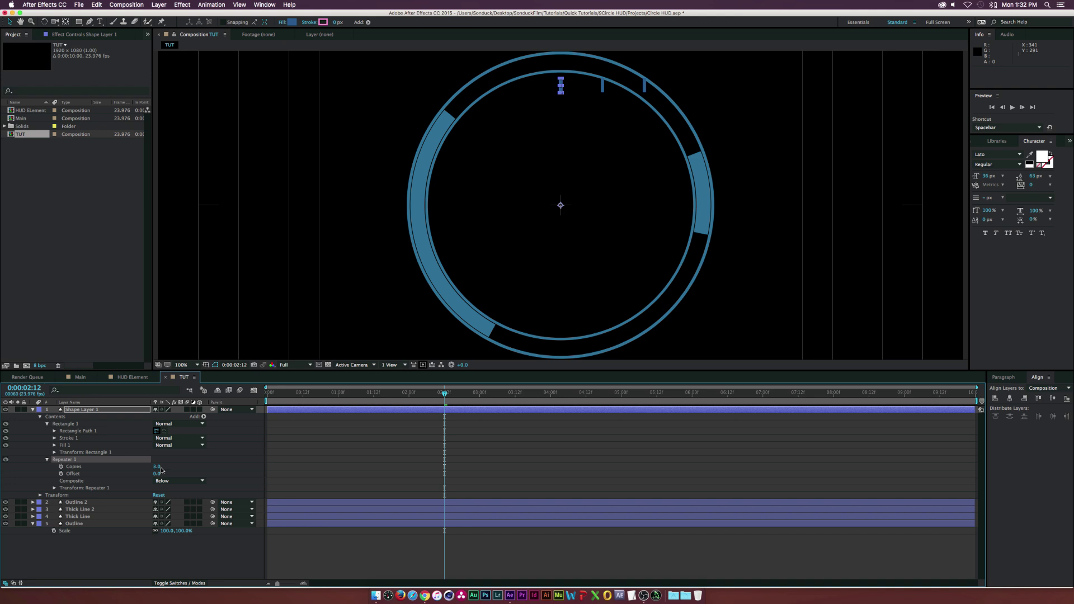
pyautogui.moveTo(157, 467); pyautogui.dragTo(170, 467)
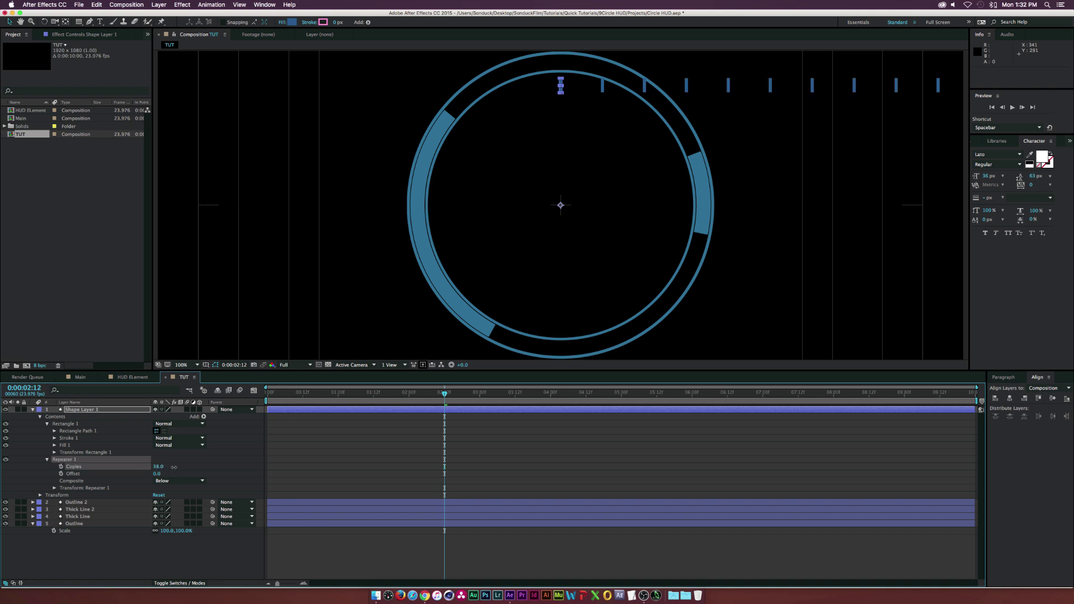
pyautogui.click(54, 489)
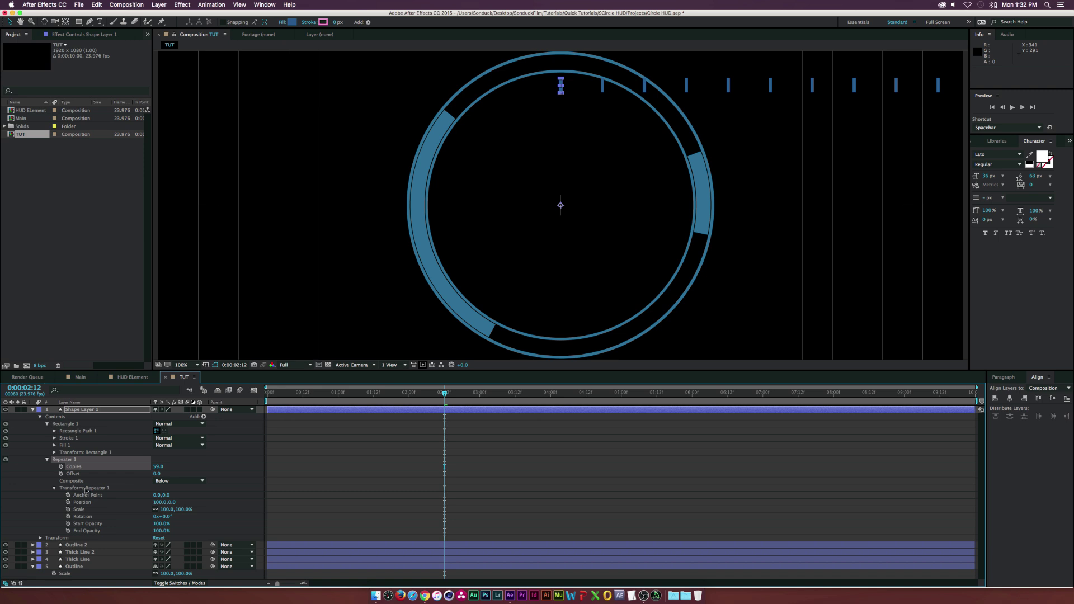
pyautogui.click(165, 517)
pyautogui.write('6')
pyautogui.click(205, 517)
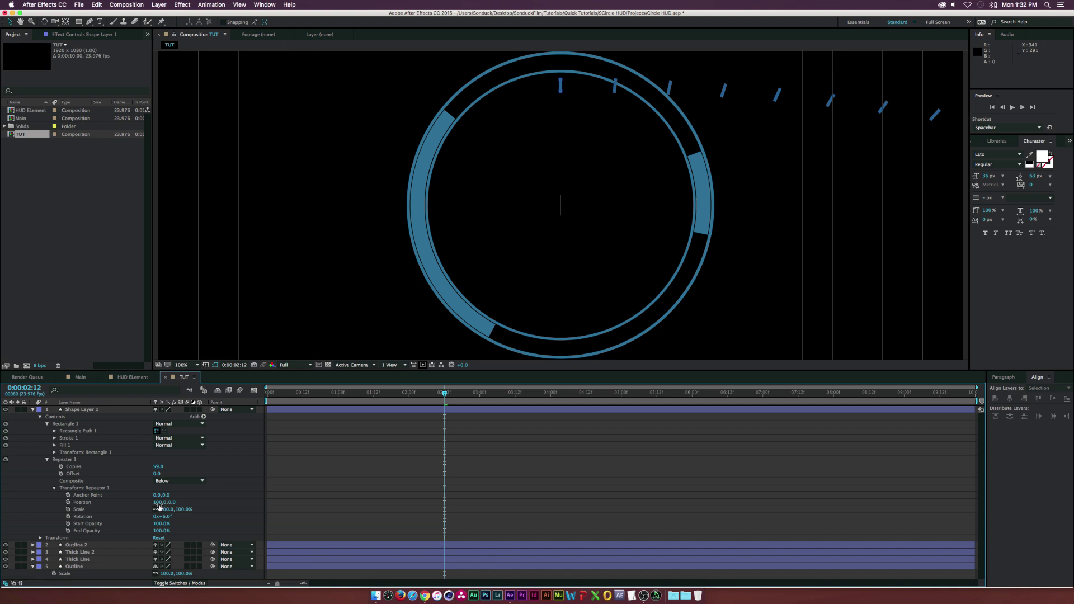
pyautogui.click(159, 503)
pyautogui.write('0')
pyautogui.click(203, 490)
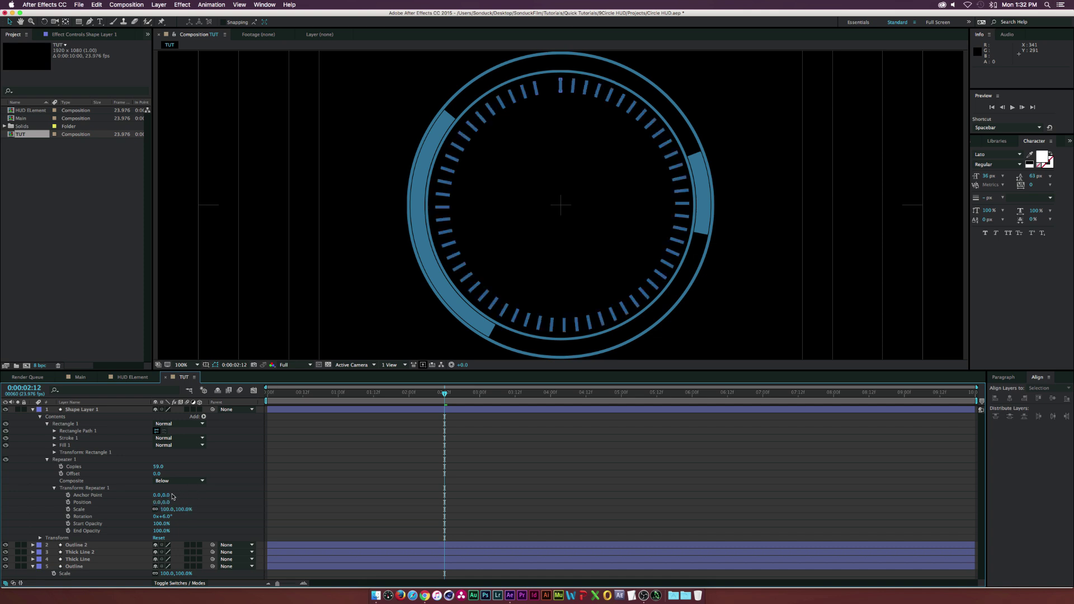
# Set the Repeater to 67 copies and shrink the tick rectangle to 3.4 × 19.0
pyautogui.click(556, 114)
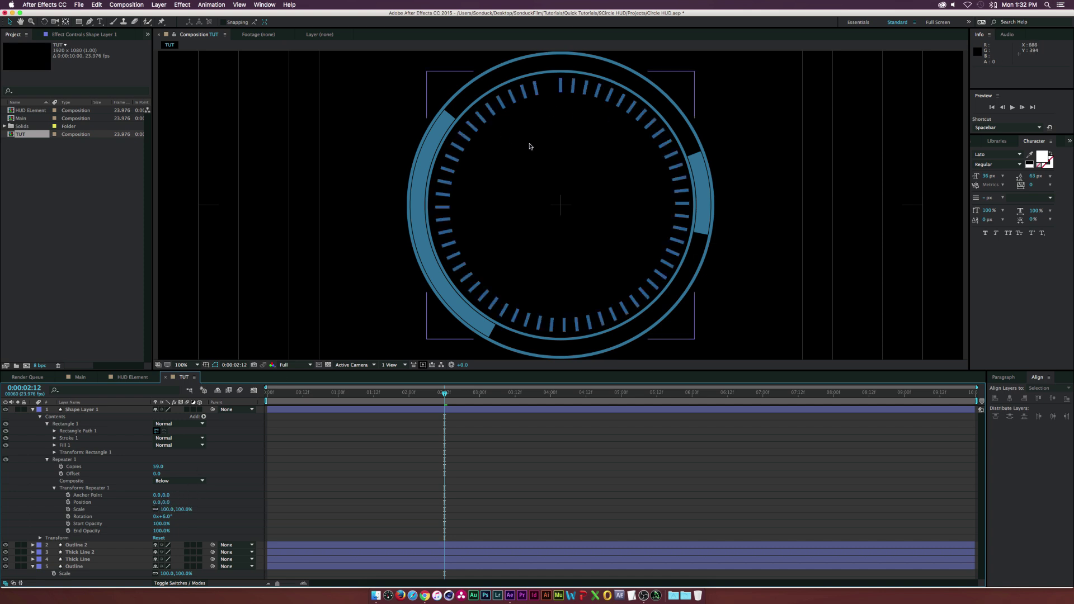
pyautogui.click(570, 159)
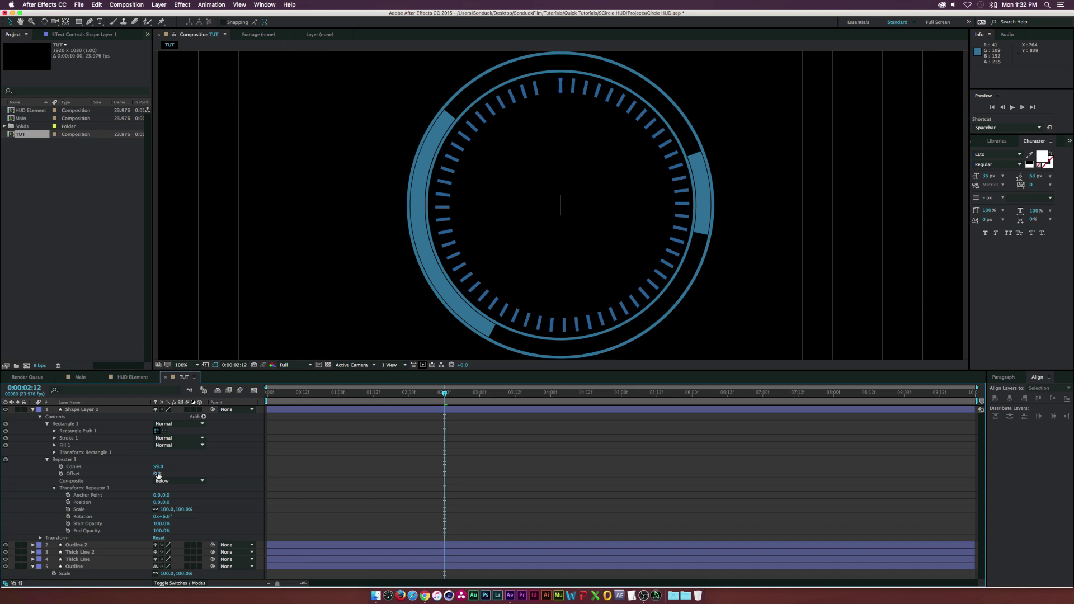
pyautogui.moveTo(157, 470); pyautogui.dragTo(161, 471)
pyautogui.click(580, 160)
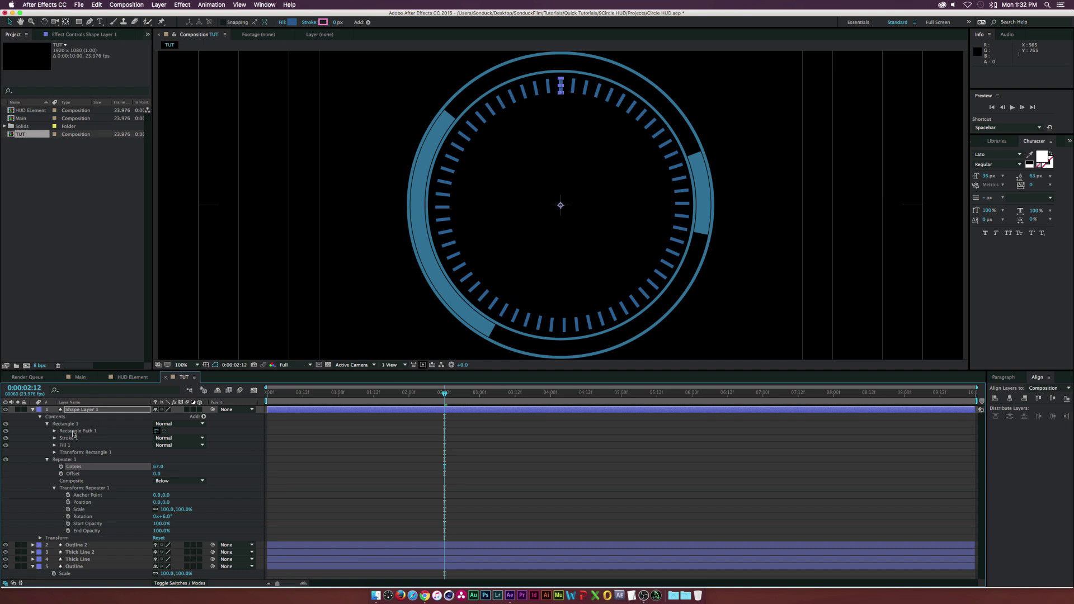
pyautogui.click(55, 431)
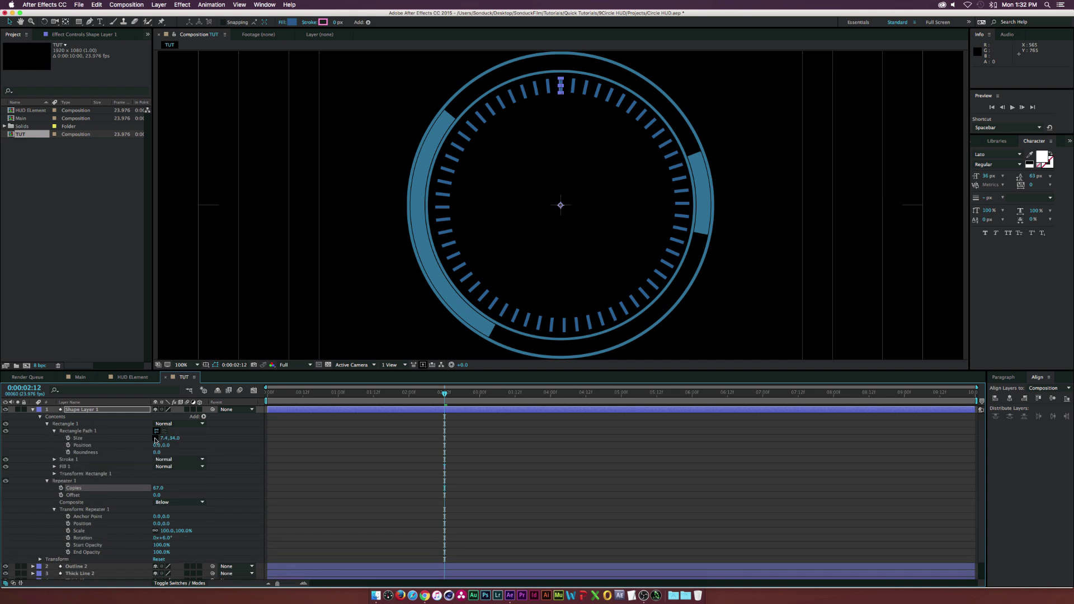
pyautogui.moveTo(161, 438)
pyautogui.mouseDown()
pyautogui.moveTo(170, 441)
pyautogui.moveTo(161, 440)
pyautogui.mouseUp()
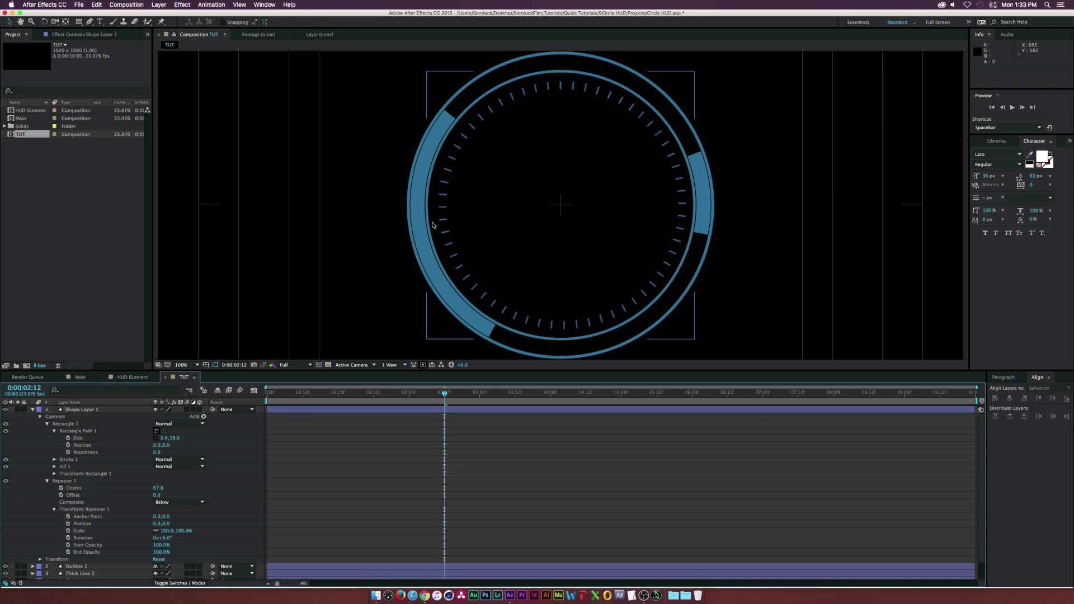
pyautogui.click(86, 410)
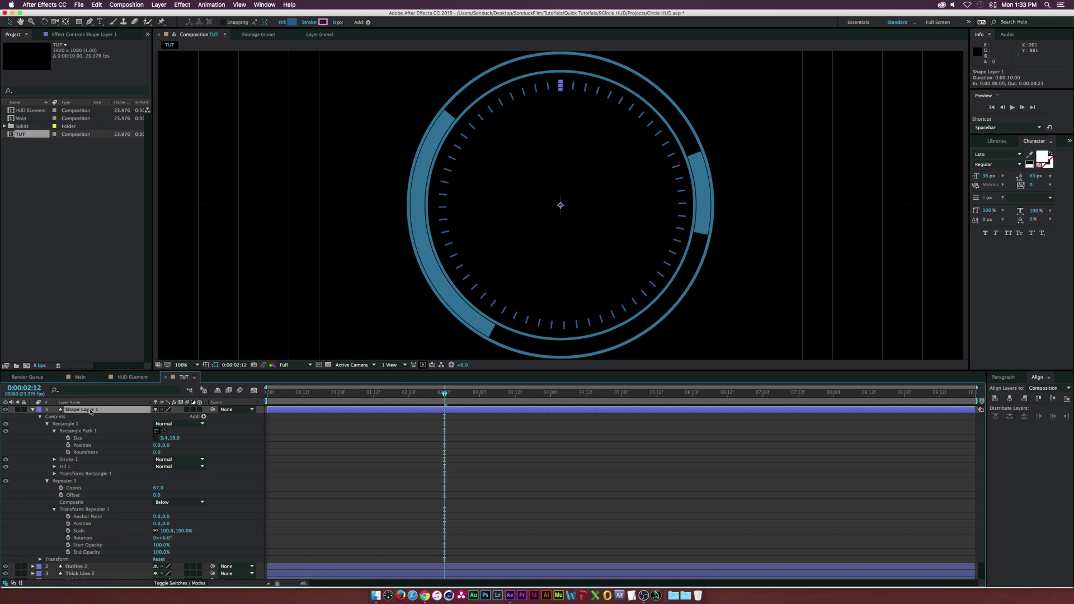
# Keyframe the tick ring's Rotation from 0° at 0:00 to 4 full turns at 7 seconds, then preview
pyautogui.press('u')
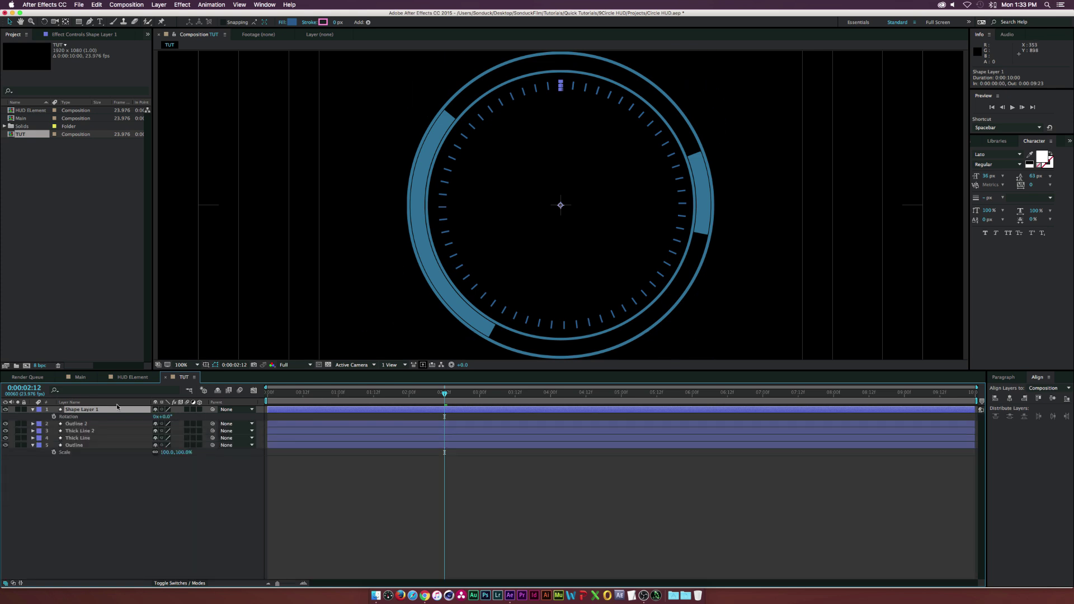
pyautogui.moveTo(279, 398); pyautogui.dragTo(267, 398)
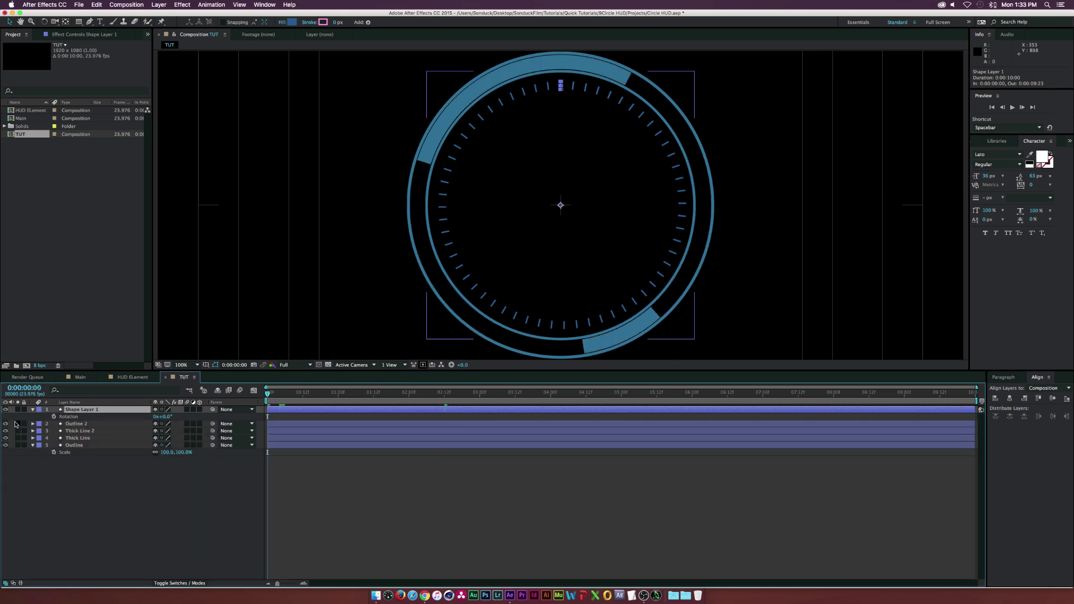
pyautogui.click(54, 417)
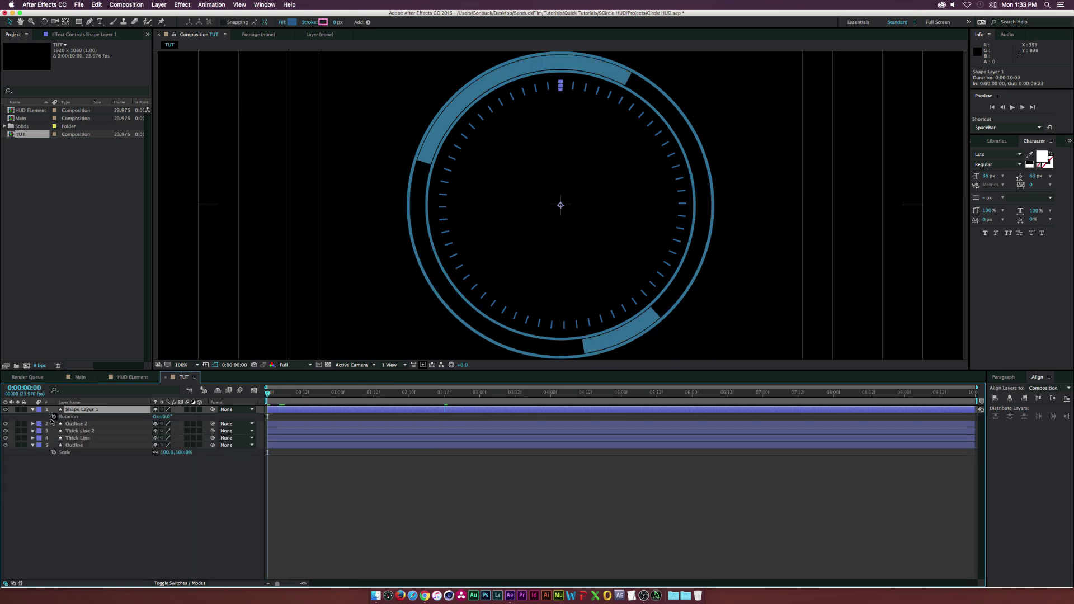
pyautogui.moveTo(735, 395); pyautogui.dragTo(763, 395)
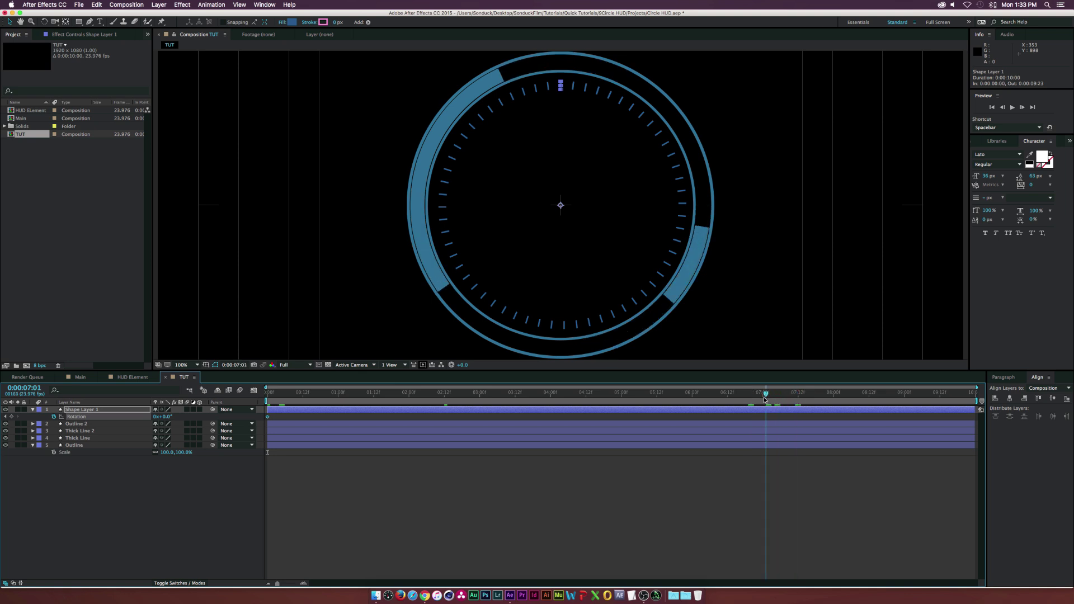
pyautogui.click(159, 417)
pyautogui.press('Return')
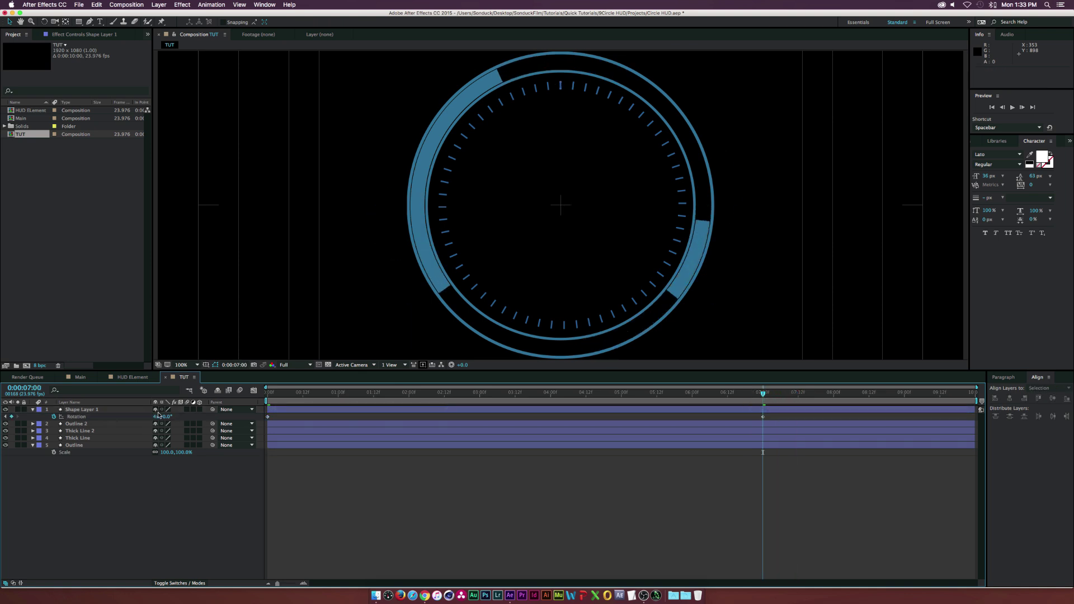
pyautogui.click(154, 417)
pyautogui.write('4')
pyautogui.press('Return')
pyautogui.press('space')
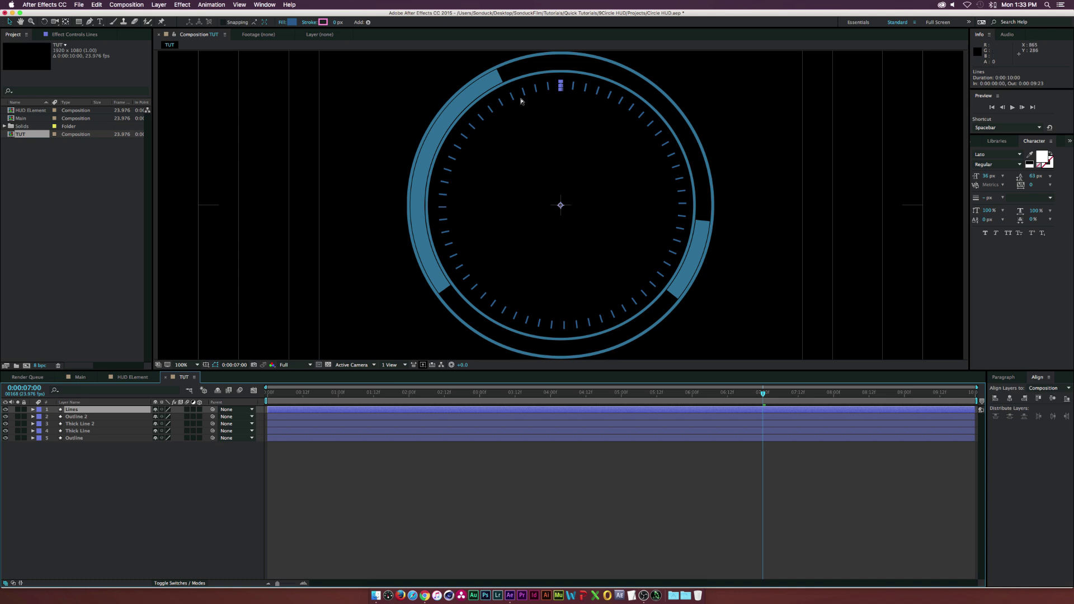
# Duplicate Lines as Lines 2, scale it to 57%, and set its rectangle size to 21.4 x 4.0
pyautogui.press('super+d')
pyautogui.press('s')
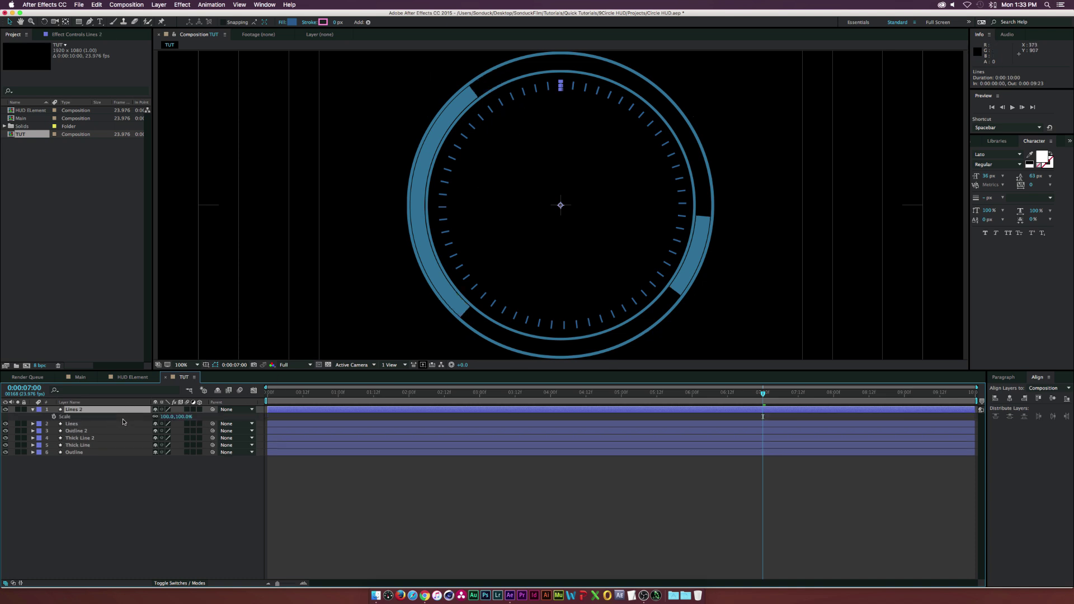
pyautogui.moveTo(167, 420); pyautogui.dragTo(126, 418)
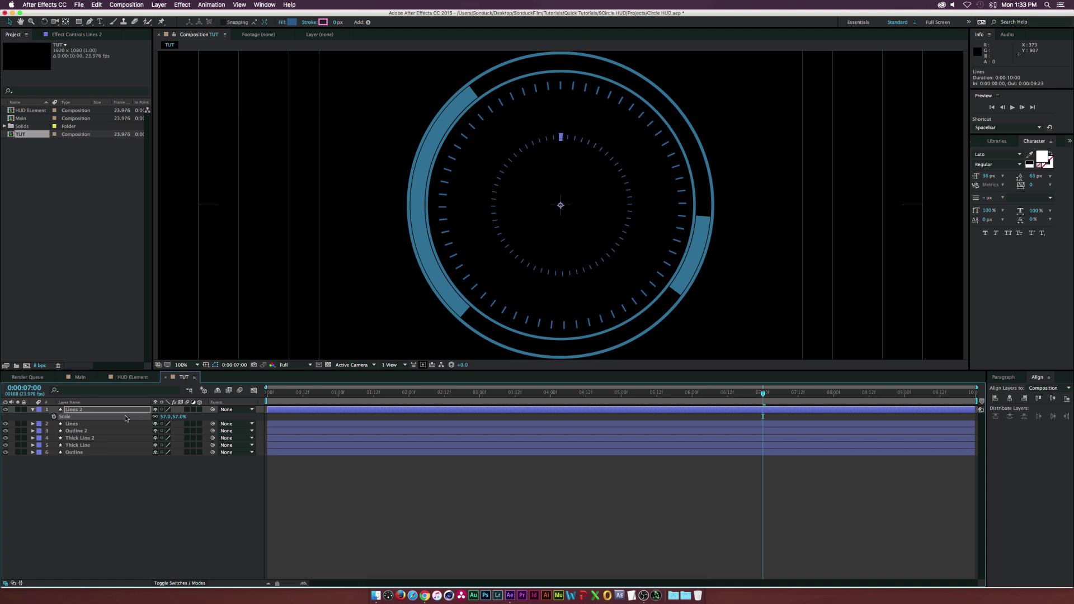
pyautogui.click(33, 410)
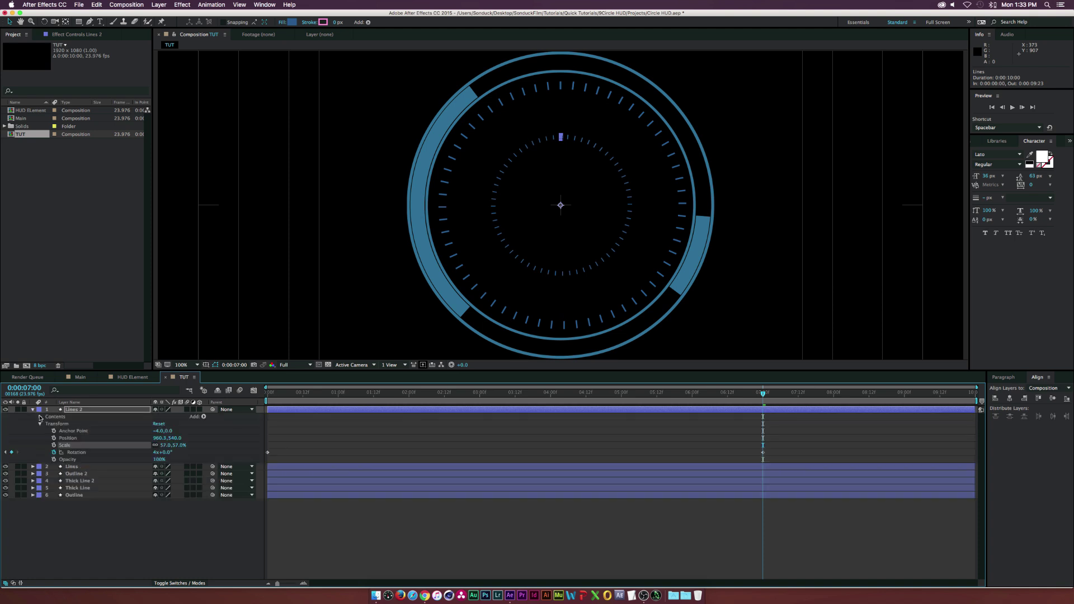
pyautogui.click(39, 417)
pyautogui.click(47, 424)
pyautogui.click(55, 431)
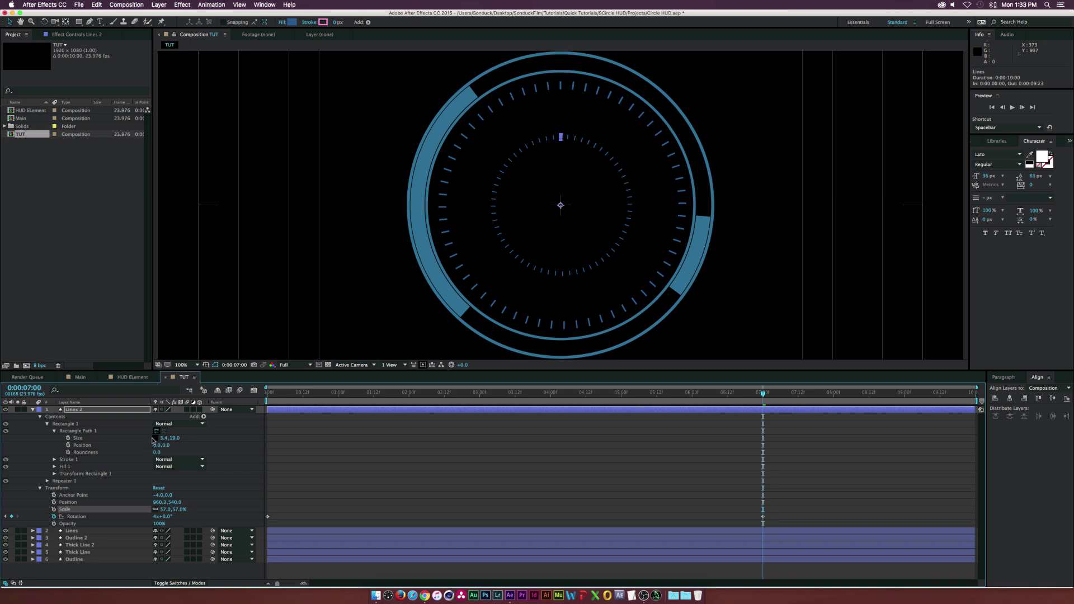
pyautogui.moveTo(173, 439); pyautogui.dragTo(162, 440)
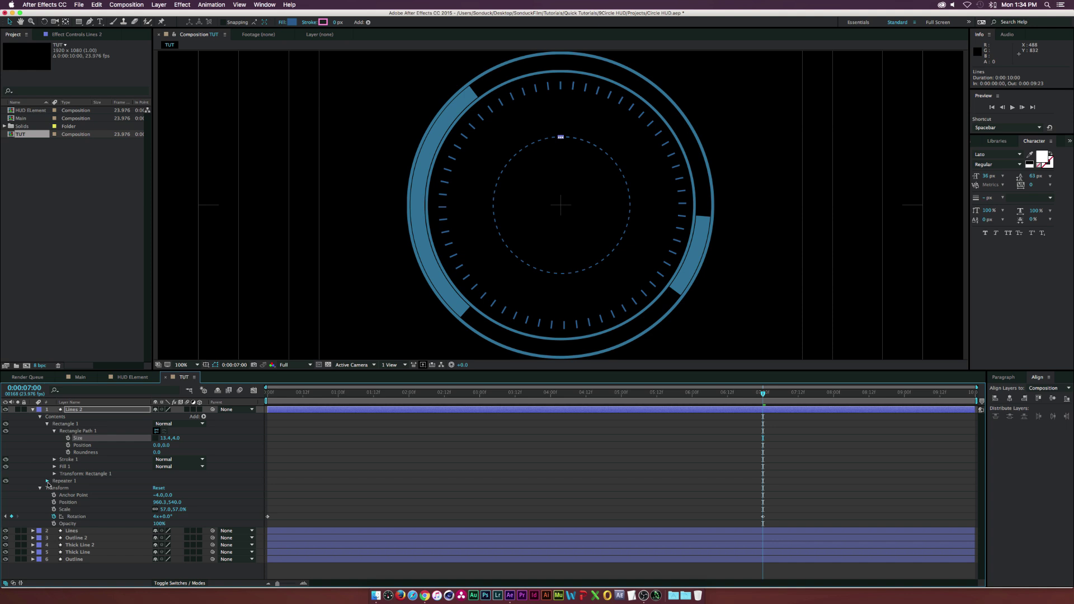
# Reduce the Lines 2 repeater to 21 copies with wider rotation spacing between dashes
pyautogui.click(47, 482)
pyautogui.click(54, 510)
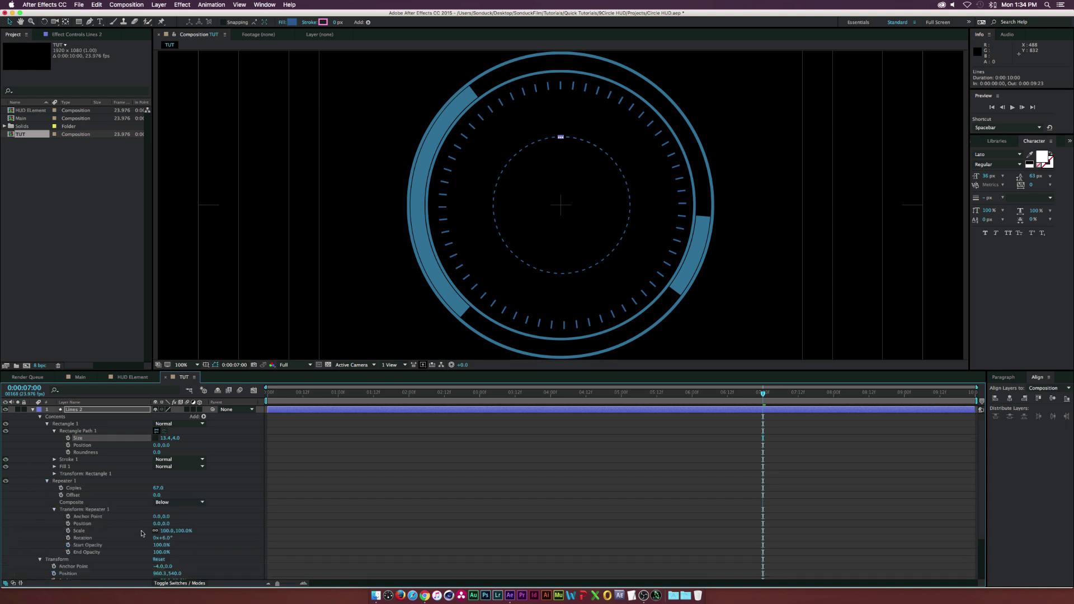
pyautogui.moveTo(164, 538); pyautogui.dragTo(171, 538)
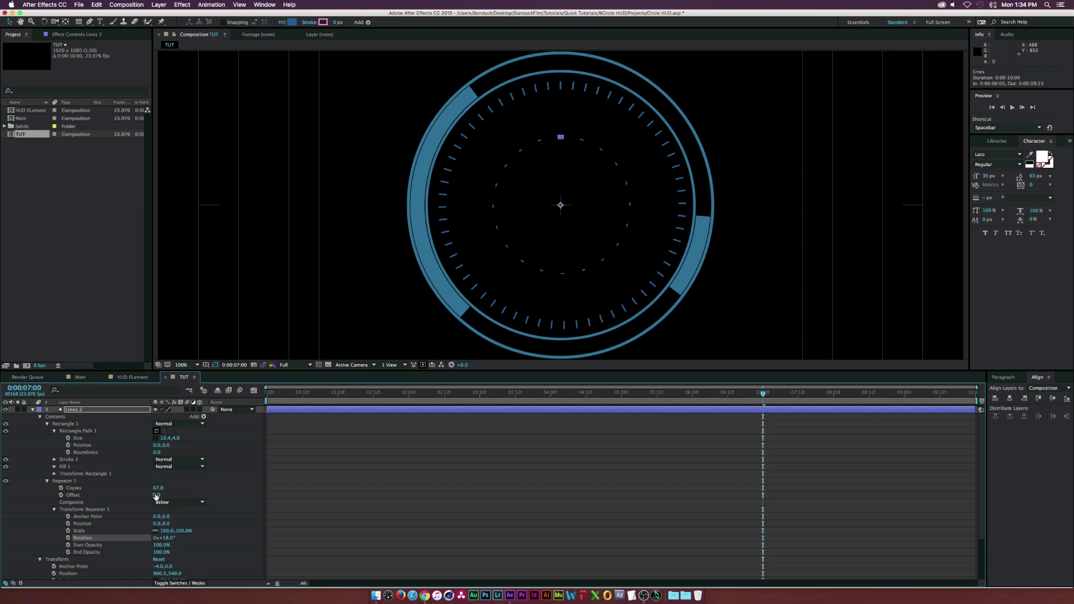
pyautogui.moveTo(157, 487)
pyautogui.mouseDown()
pyautogui.moveTo(139, 504)
pyautogui.moveTo(157, 488)
pyautogui.mouseUp()
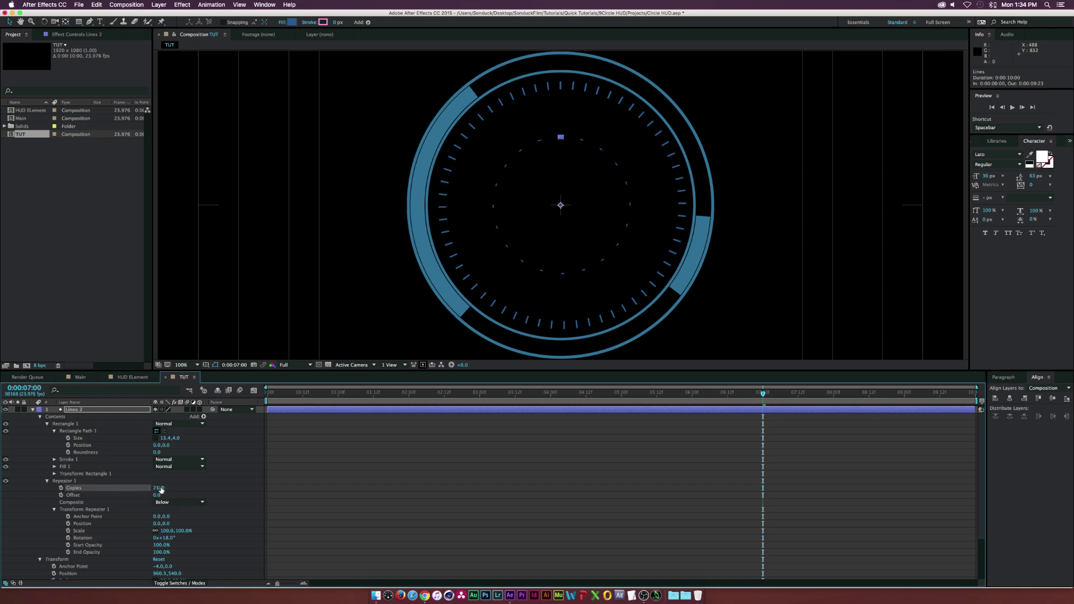
pyautogui.moveTo(168, 538); pyautogui.dragTo(165, 538)
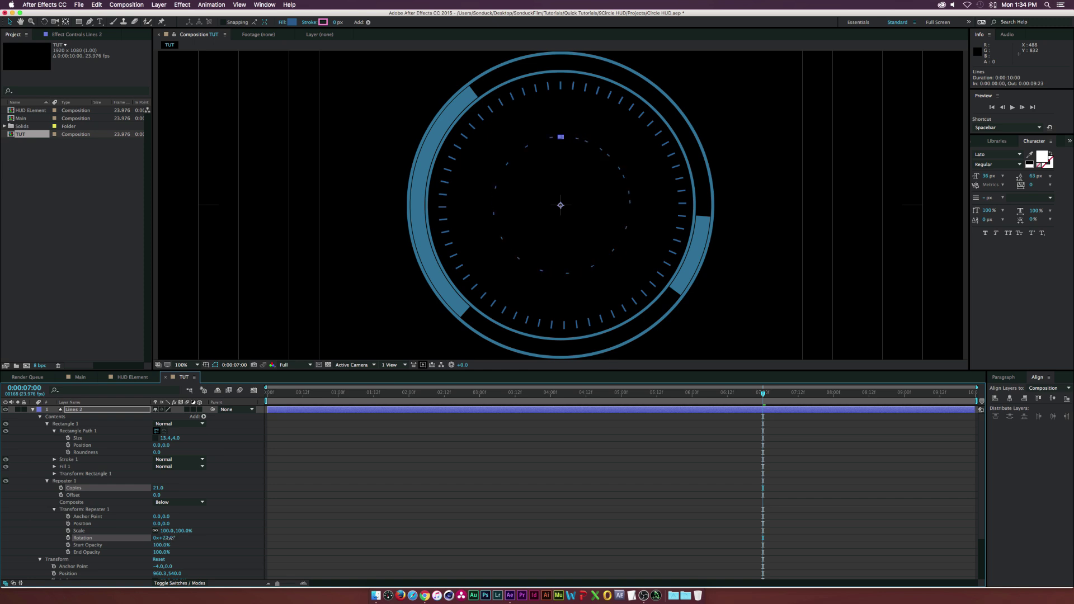
pyautogui.press('super+z')
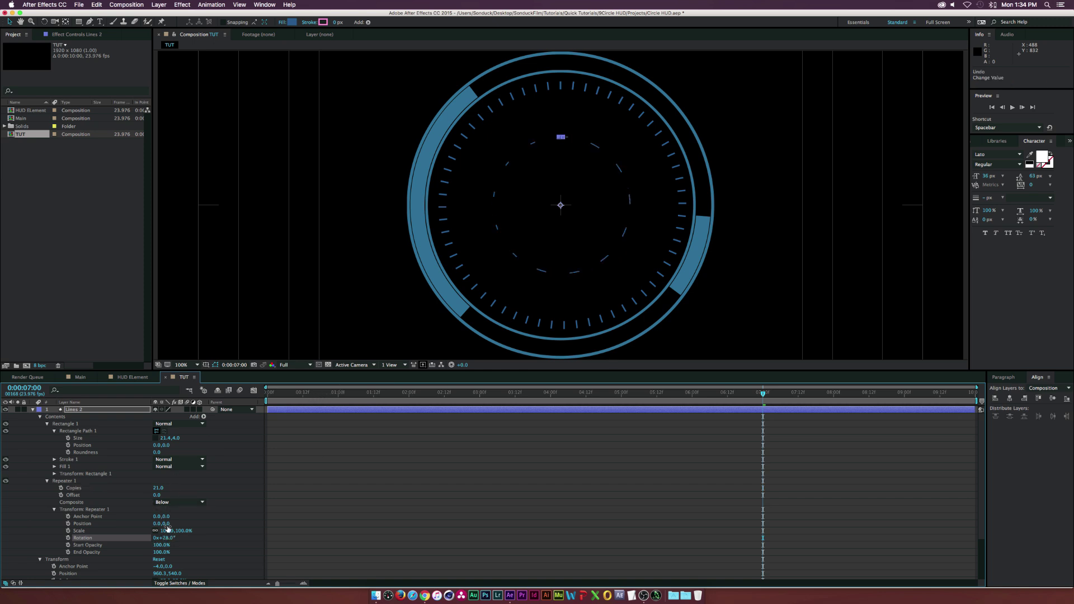
pyautogui.moveTo(310, 394); pyautogui.dragTo(453, 392)
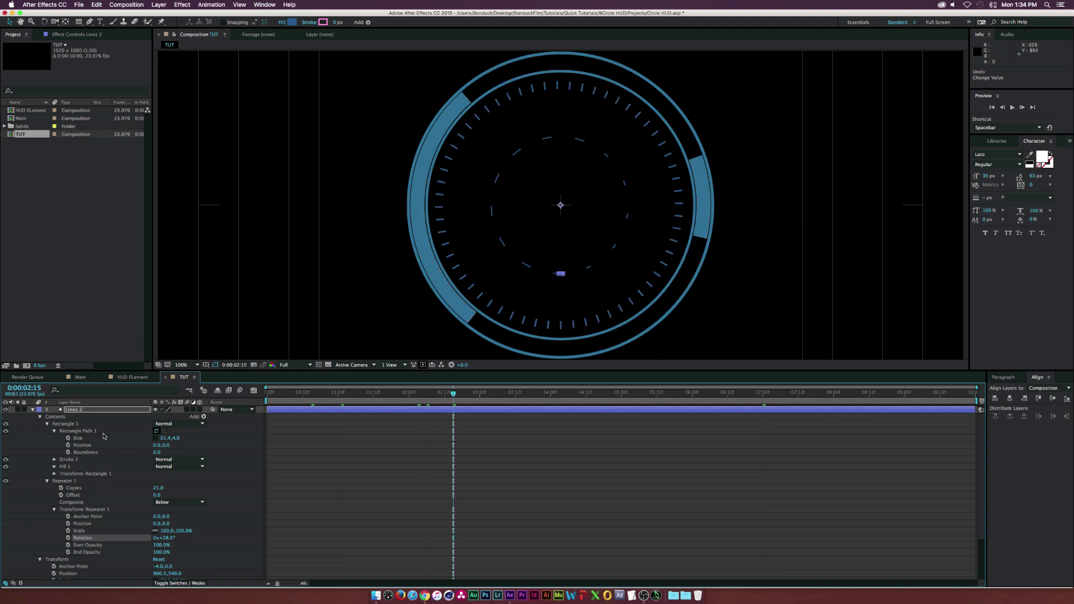
# Duplicate Outline 2 as Outline 3, shrink it to 33%, and give it a white stroke
pyautogui.click(32, 410)
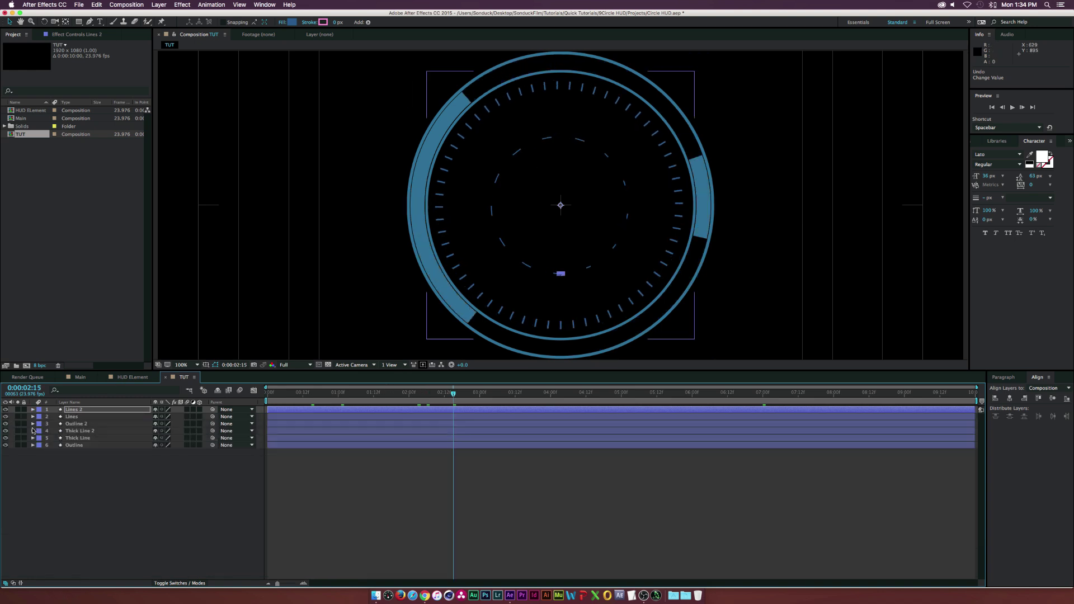
pyautogui.click(83, 424)
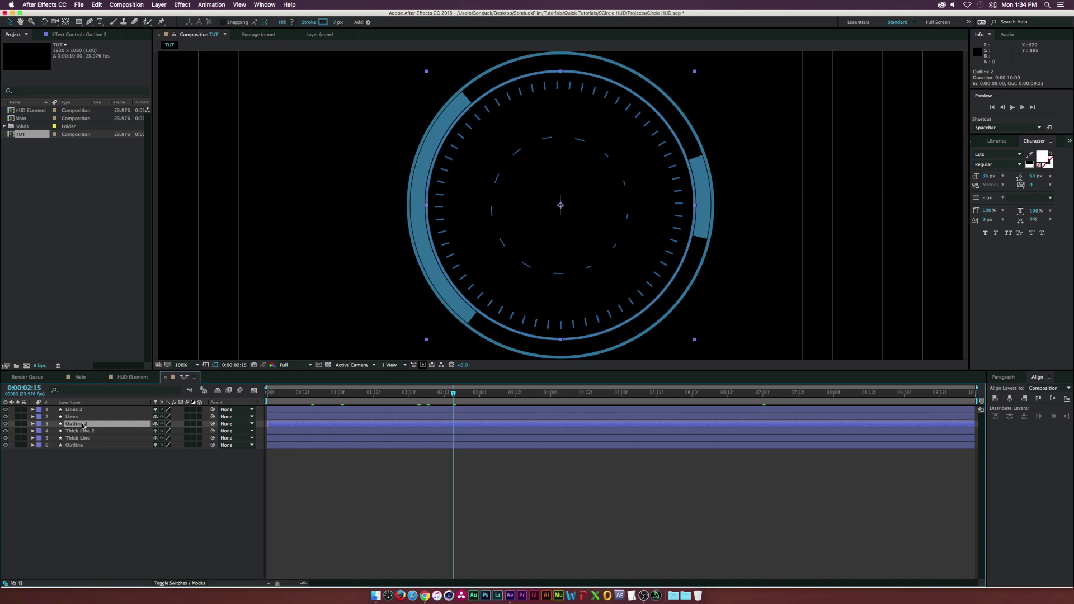
pyautogui.press('super+d')
pyautogui.press('super+shift+bracketright')
pyautogui.press('s')
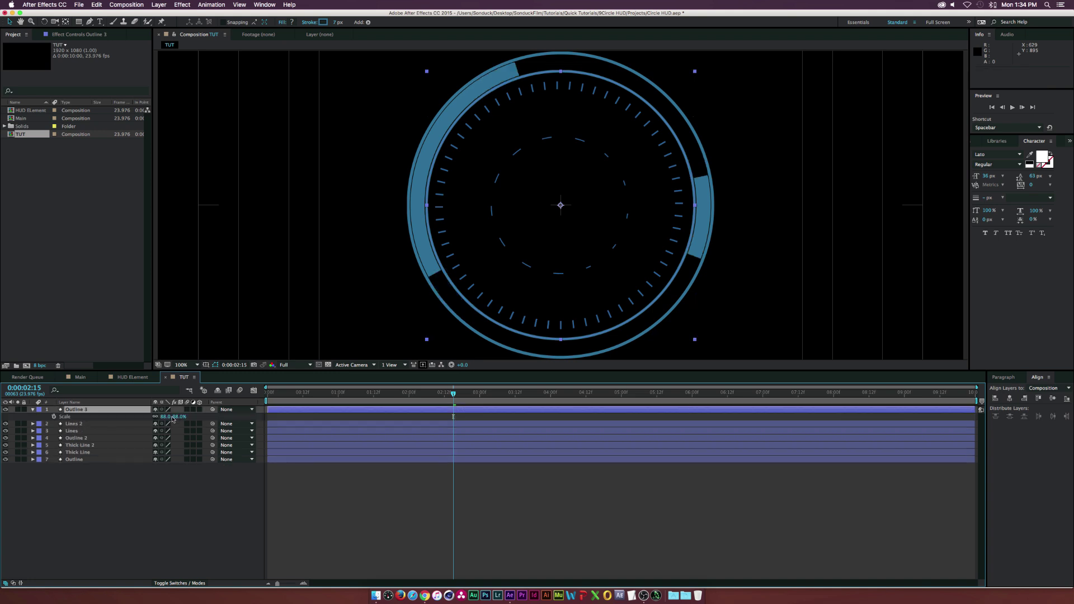
pyautogui.click(165, 416)
pyautogui.moveTo(165, 420); pyautogui.dragTo(142, 417)
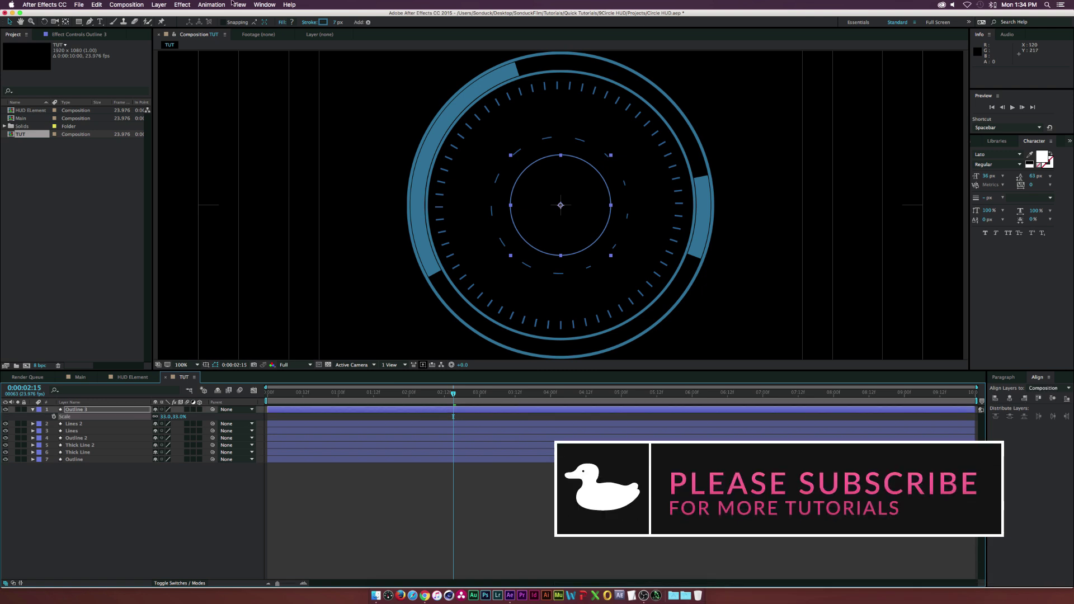
pyautogui.click(323, 23)
pyautogui.click(609, 223)
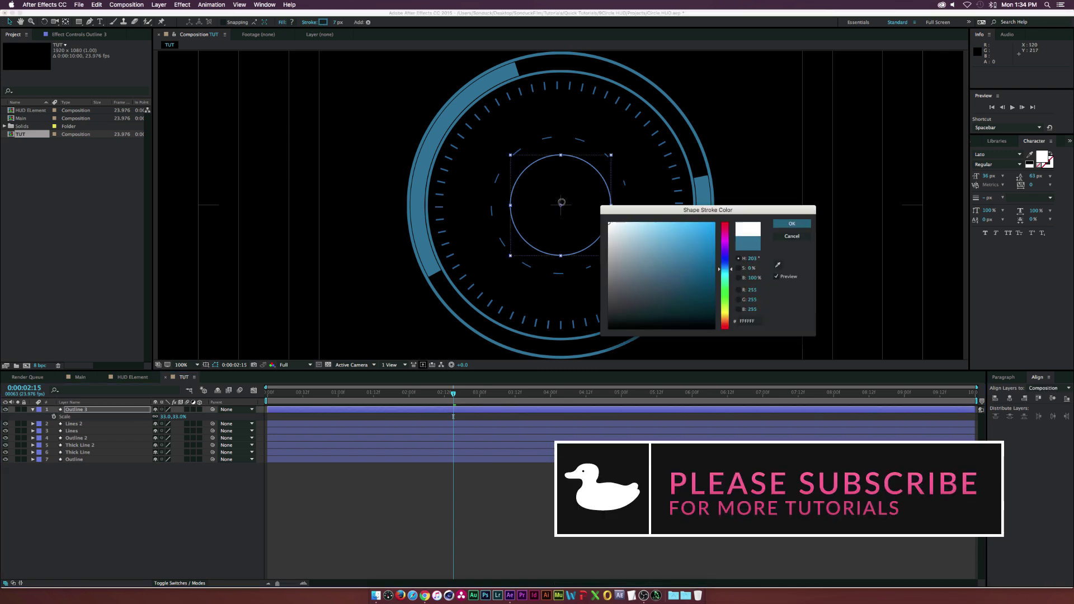
pyautogui.press('Return')
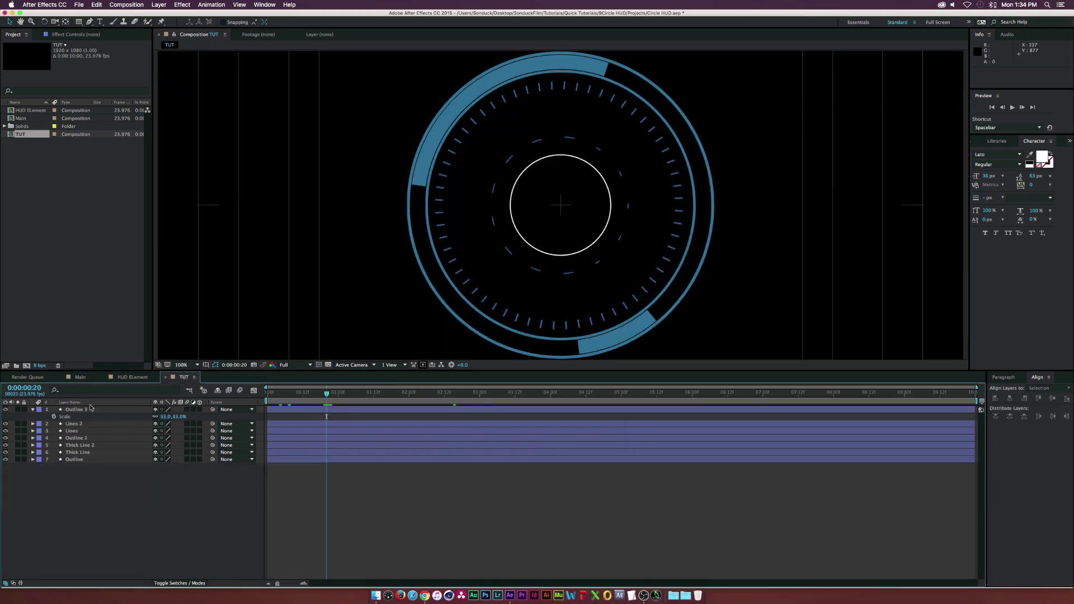
# Duplicate it as Outline 4 at 12% with a thicker FF689A pink stroke, then deselect
pyautogui.click(90, 410)
pyautogui.press('super+d')
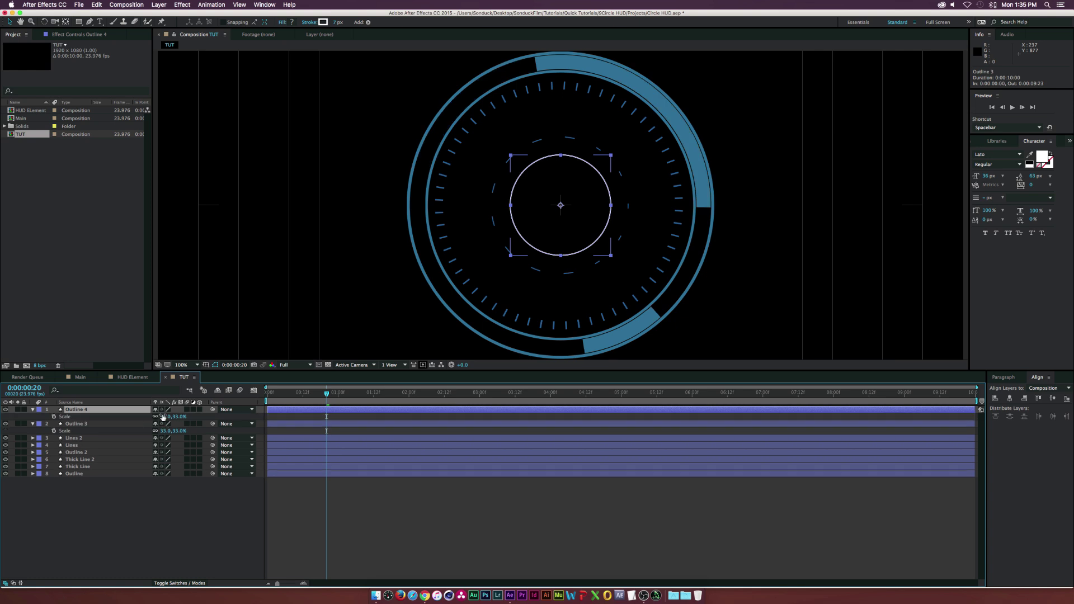
pyautogui.moveTo(169, 416); pyautogui.dragTo(157, 417)
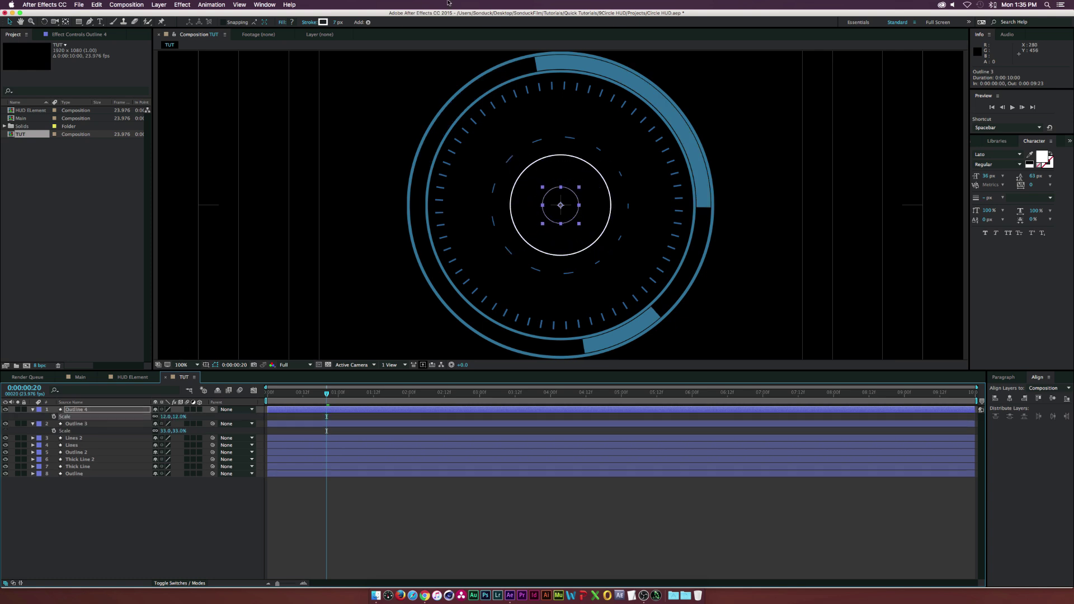
pyautogui.moveTo(337, 22); pyautogui.dragTo(339, 22)
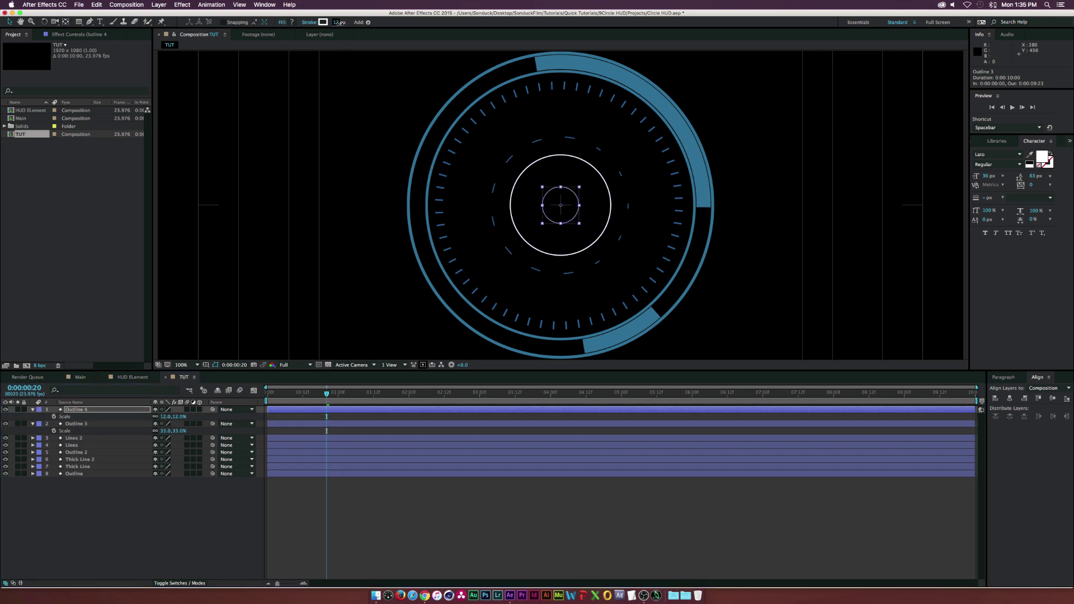
pyautogui.click(323, 22)
pyautogui.press('Escape')
pyautogui.click(323, 23)
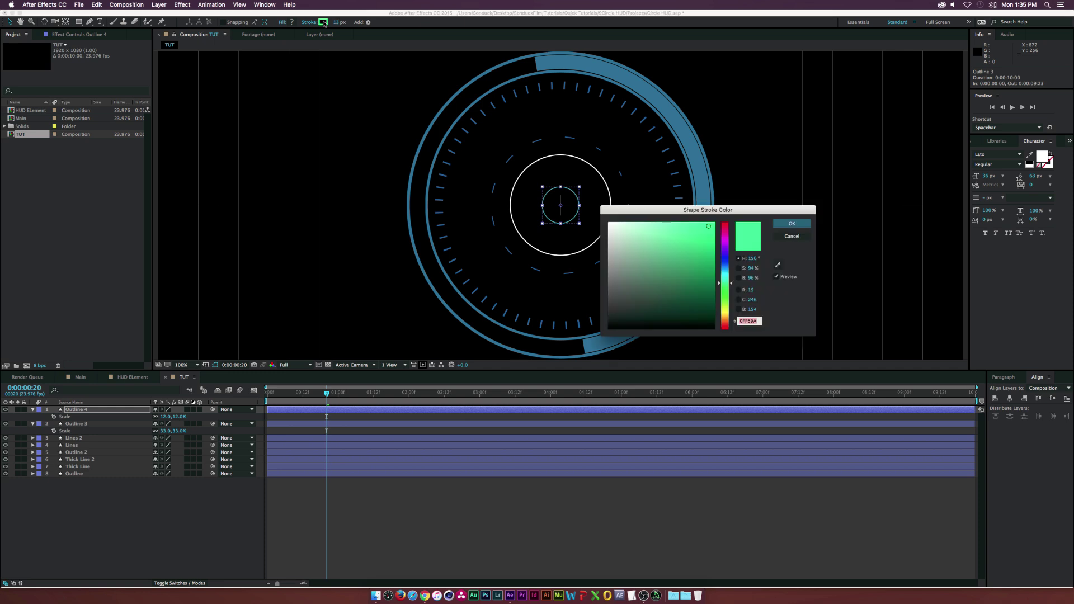
pyautogui.write('FF689A')
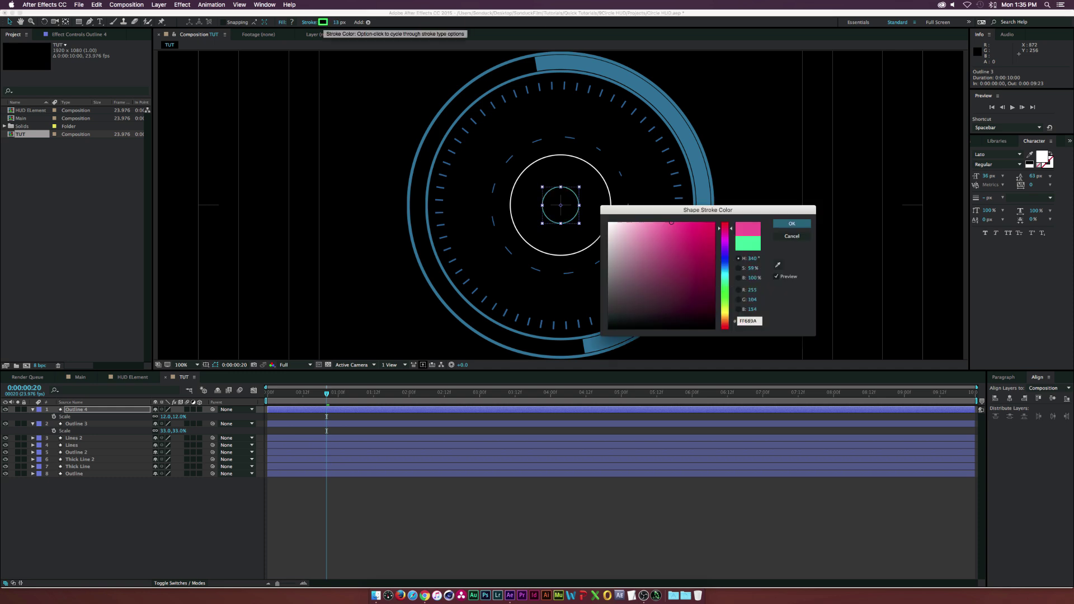
pyautogui.press('Return')
pyautogui.press('Return')
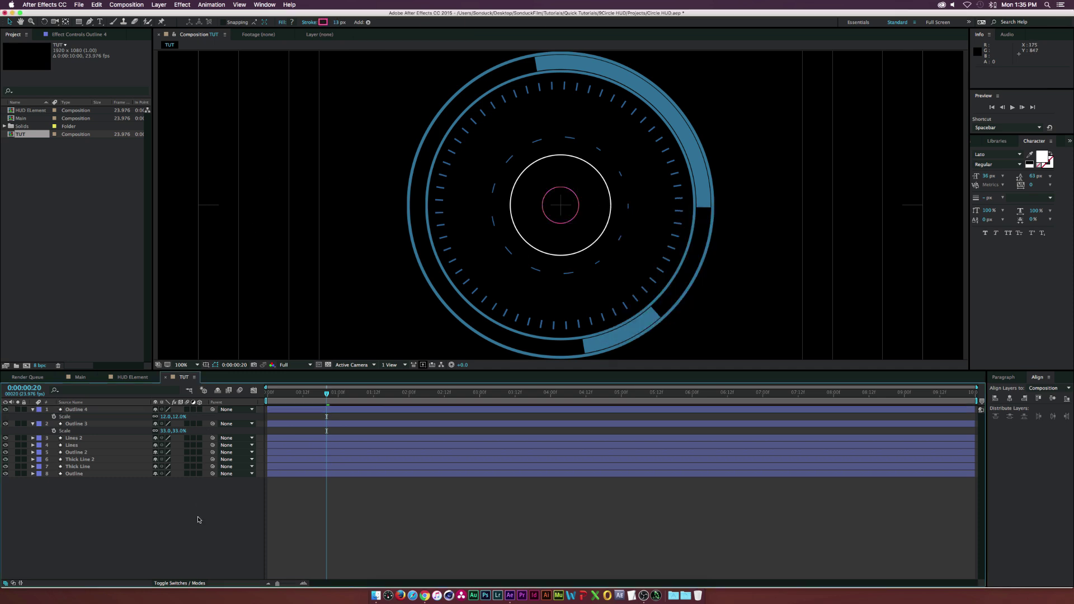
pyautogui.click(200, 519)
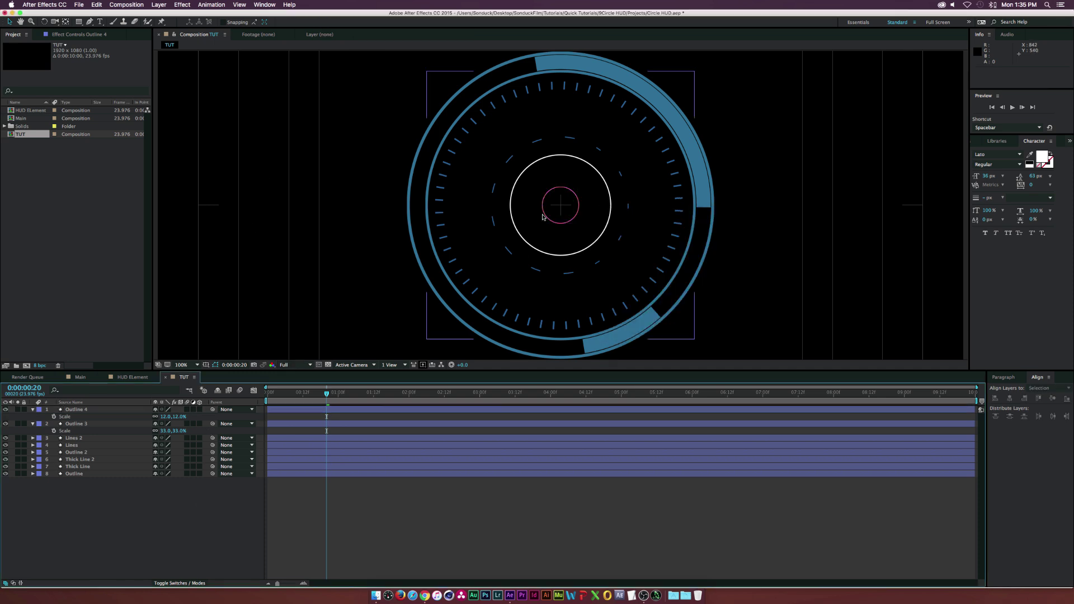
pyautogui.click(92, 409)
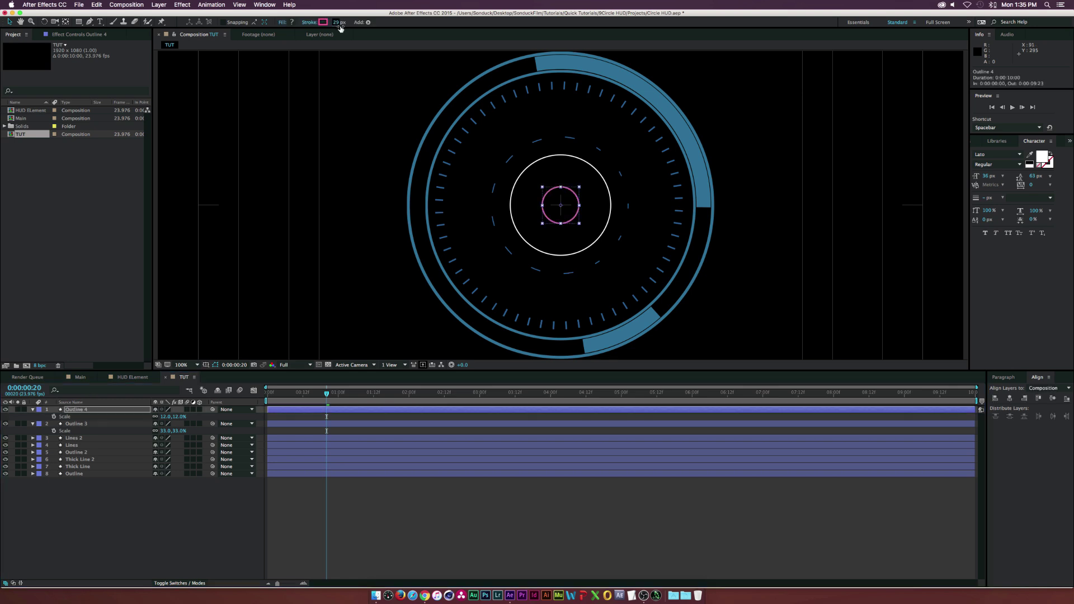
pyautogui.click(308, 275)
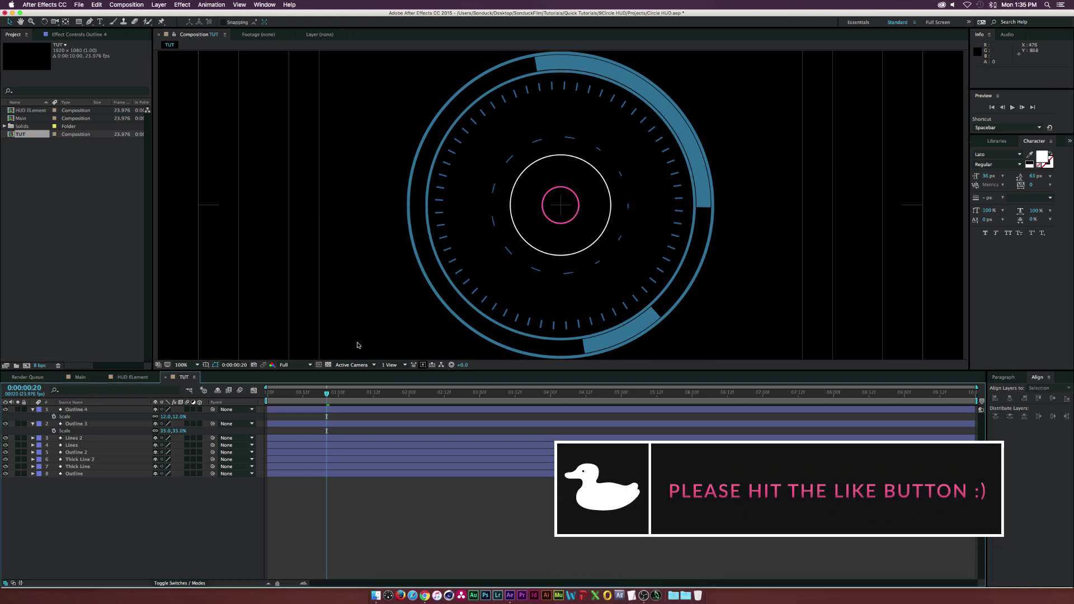
# Duplicate Thick Line 2 as Thick Line 3, move it to the top, and scale it to 22%
pyautogui.click(87, 459)
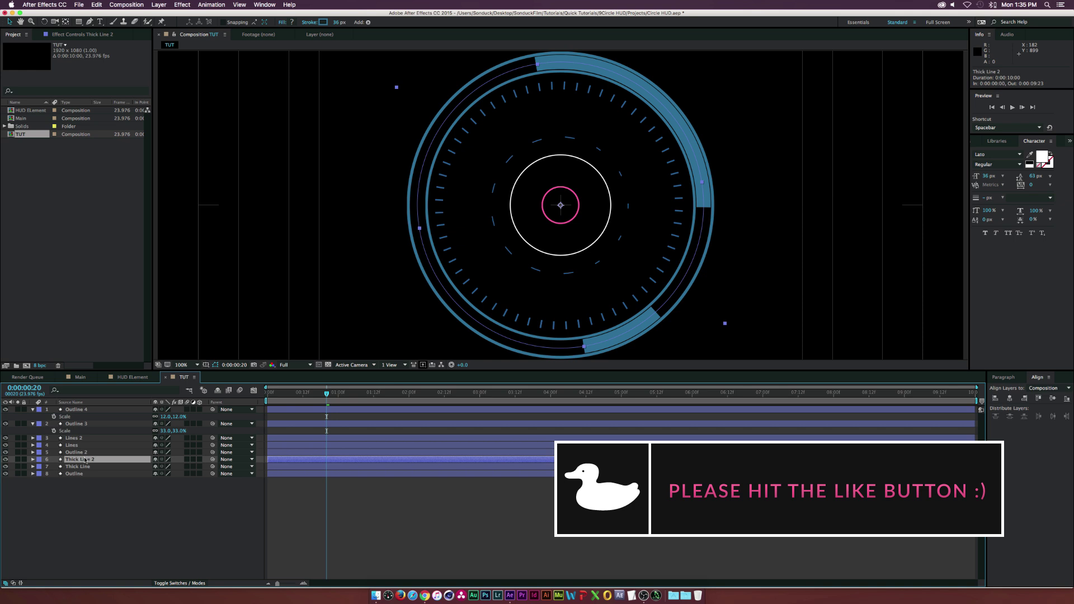
pyautogui.press('super+d')
pyautogui.moveTo(87, 461); pyautogui.dragTo(80, 410)
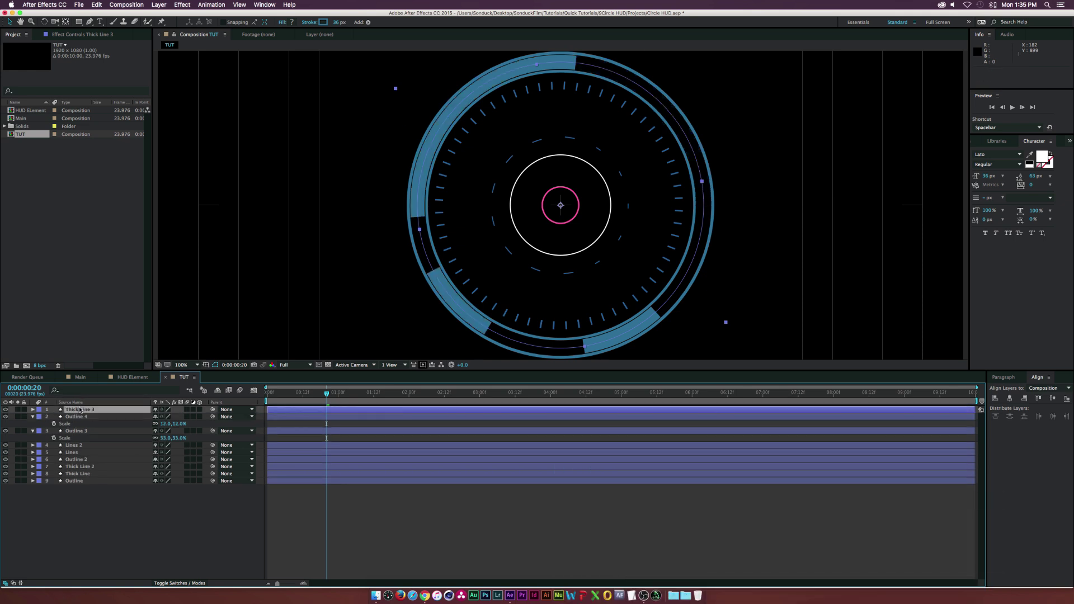
pyautogui.press('s')
pyautogui.moveTo(167, 416); pyautogui.dragTo(136, 418)
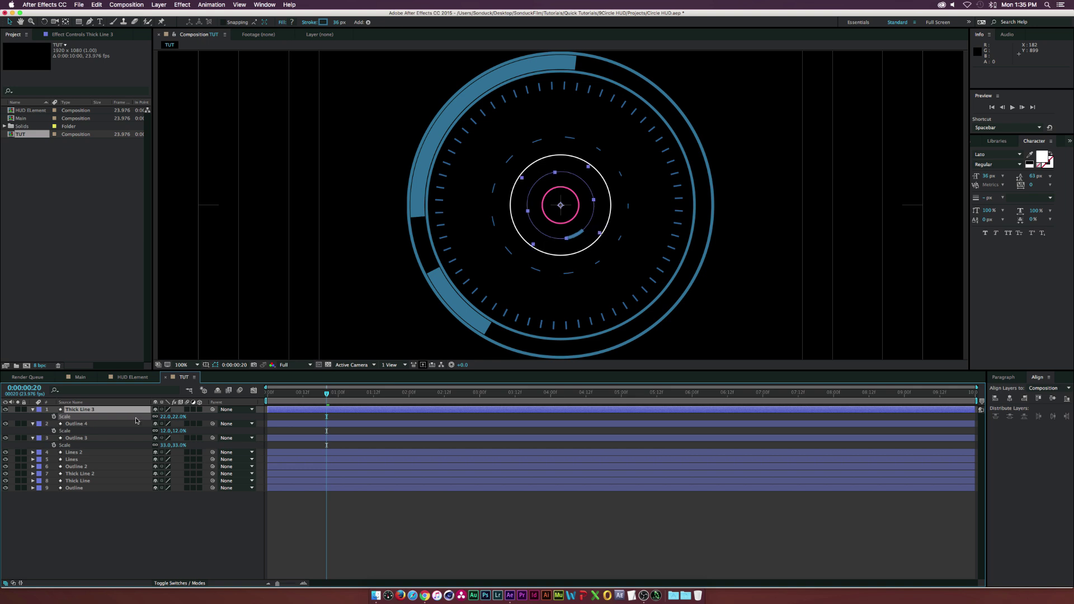
pyautogui.press('Return')
# Adjust Thick Line 3's Trim Paths Start and give it a thinner FF689B pink stroke
pyautogui.click(33, 409)
pyautogui.click(32, 409)
pyautogui.click(40, 416)
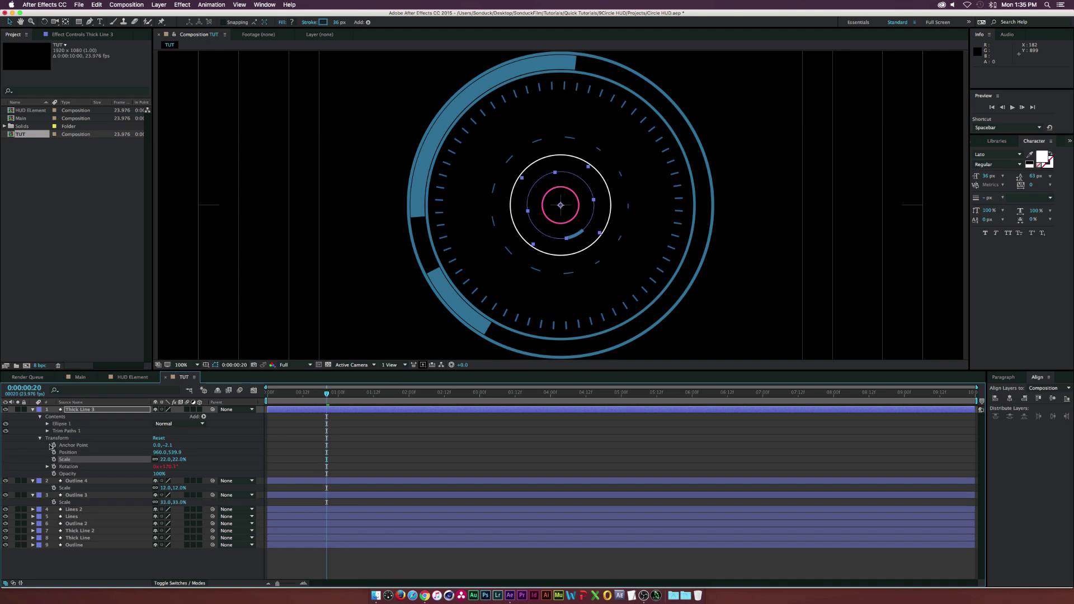
pyautogui.click(47, 431)
pyautogui.moveTo(155, 438); pyautogui.dragTo(129, 440)
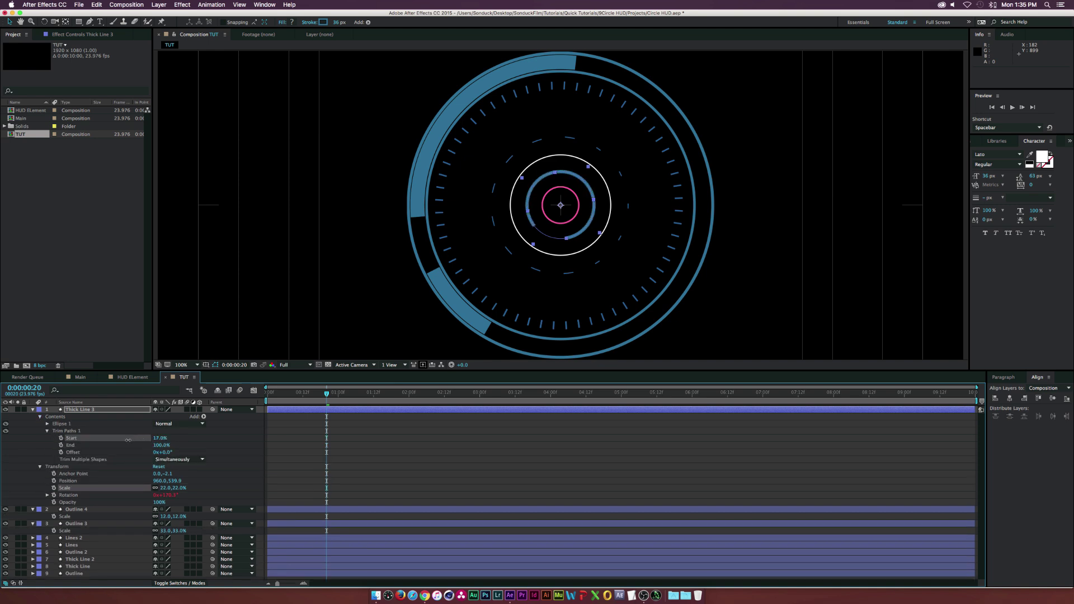
pyautogui.click(325, 23)
pyautogui.write('F')
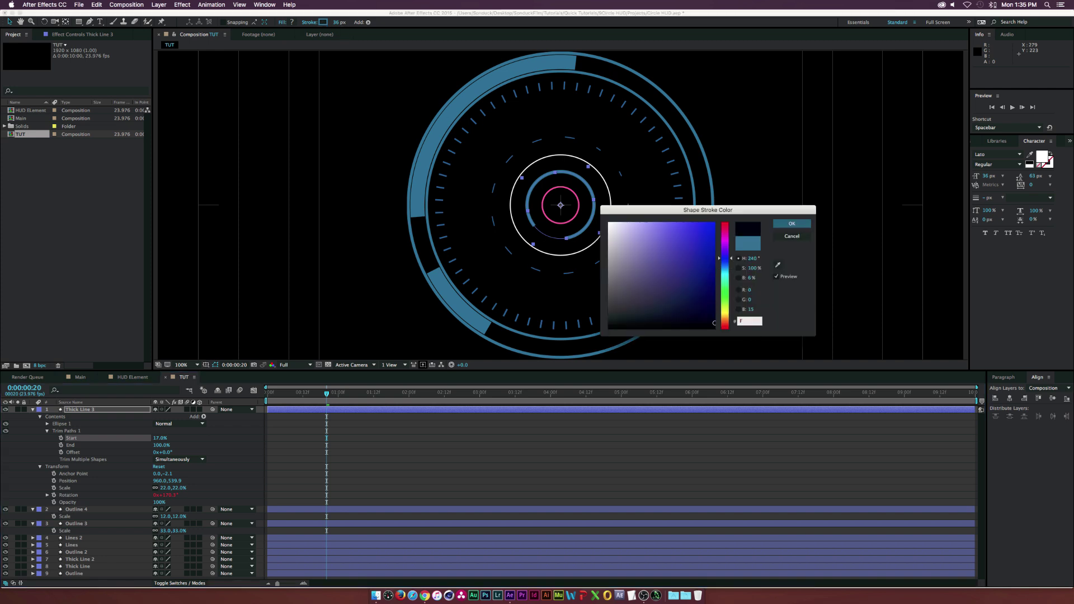
pyautogui.write('F689B')
pyautogui.press('Return')
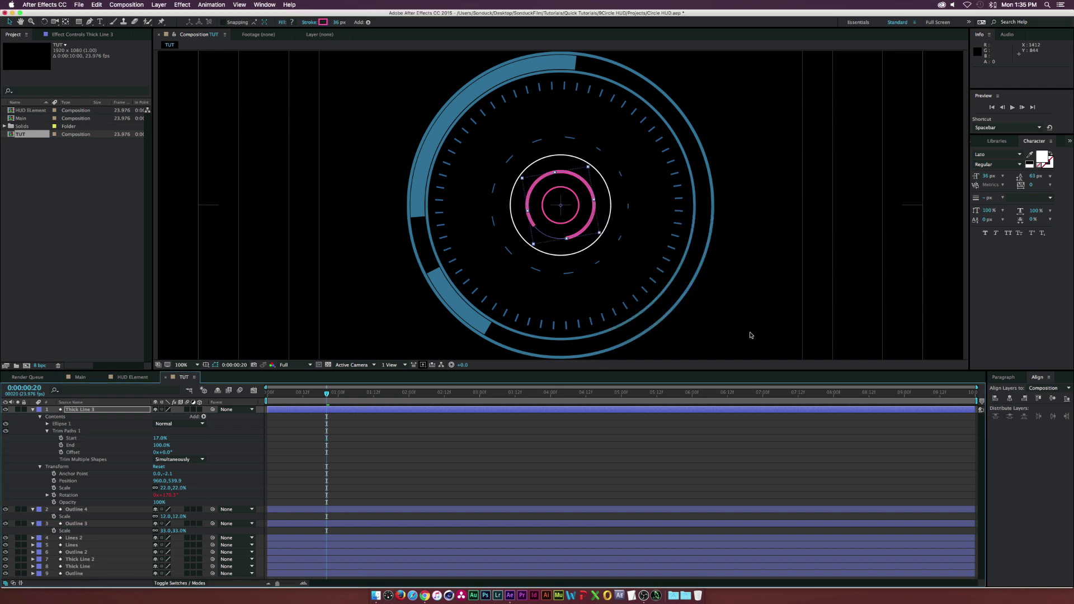
pyautogui.moveTo(336, 22); pyautogui.dragTo(323, 23)
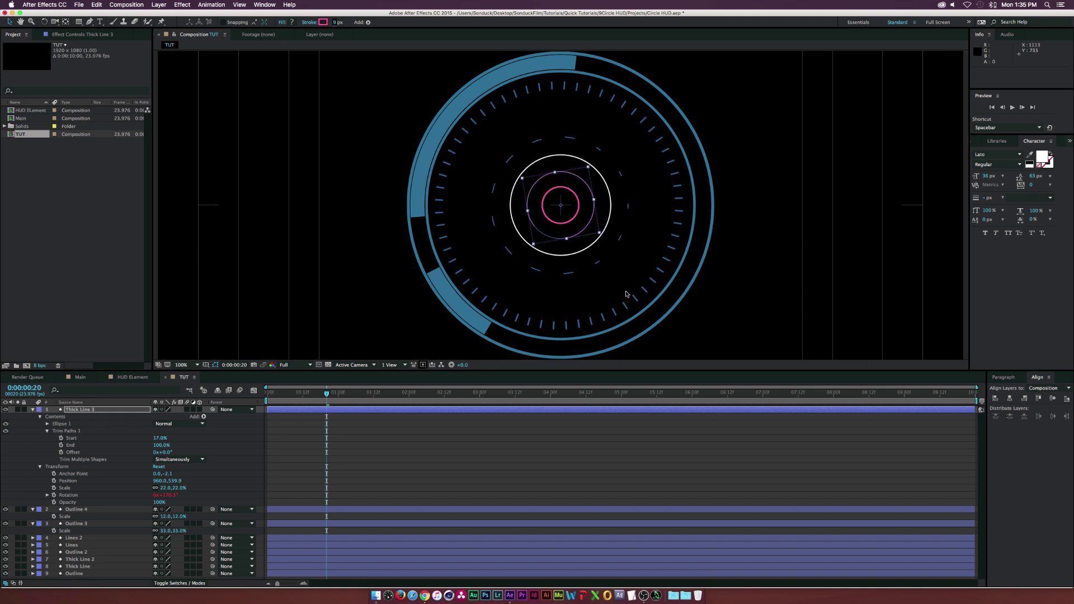
# Preview the HUD animation and hide the Lines and Lines 2 rotation properties
pyautogui.press('space')
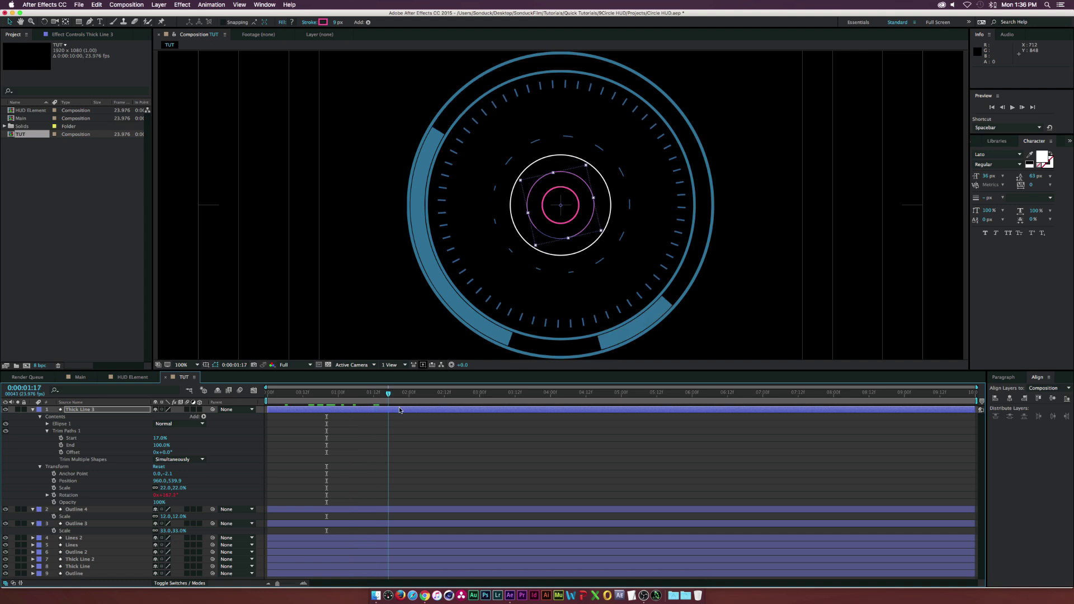
pyautogui.press('super+shift+a')
pyautogui.press('u')
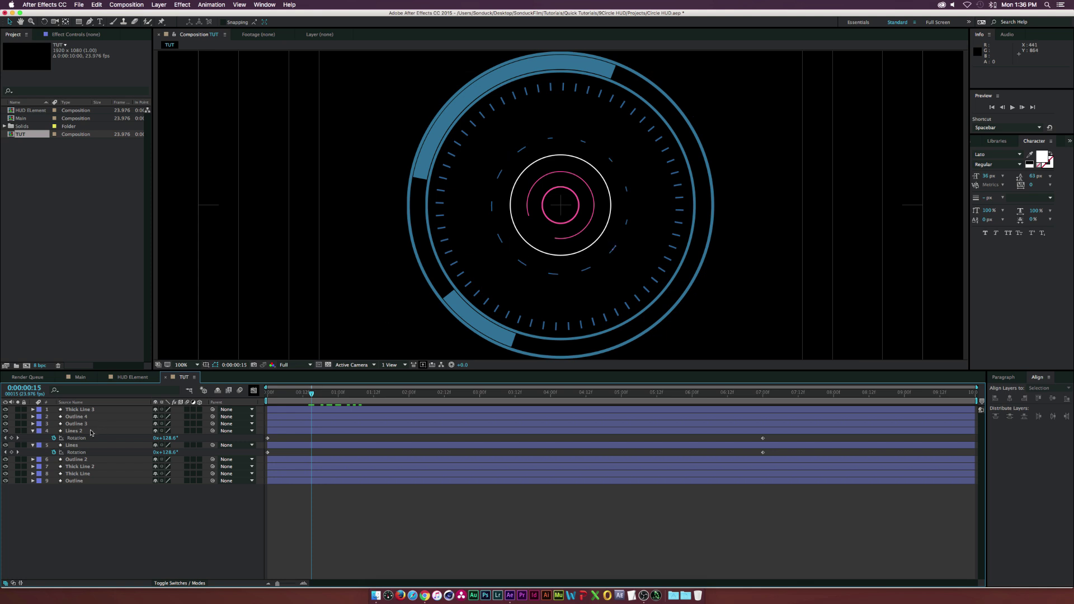
pyautogui.click(32, 432)
pyautogui.click(32, 439)
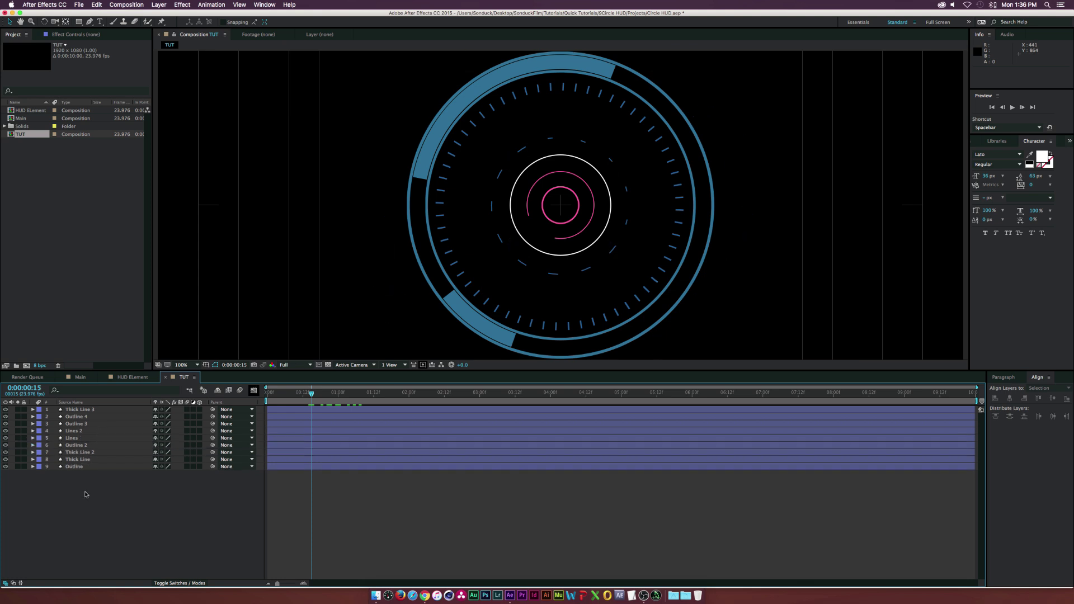
# Draw a straight vertical Pen path from the top to the bottom of the outer ring
pyautogui.moveTo(78, 22); pyautogui.dragTo(90, 22)
pyautogui.click(89, 22)
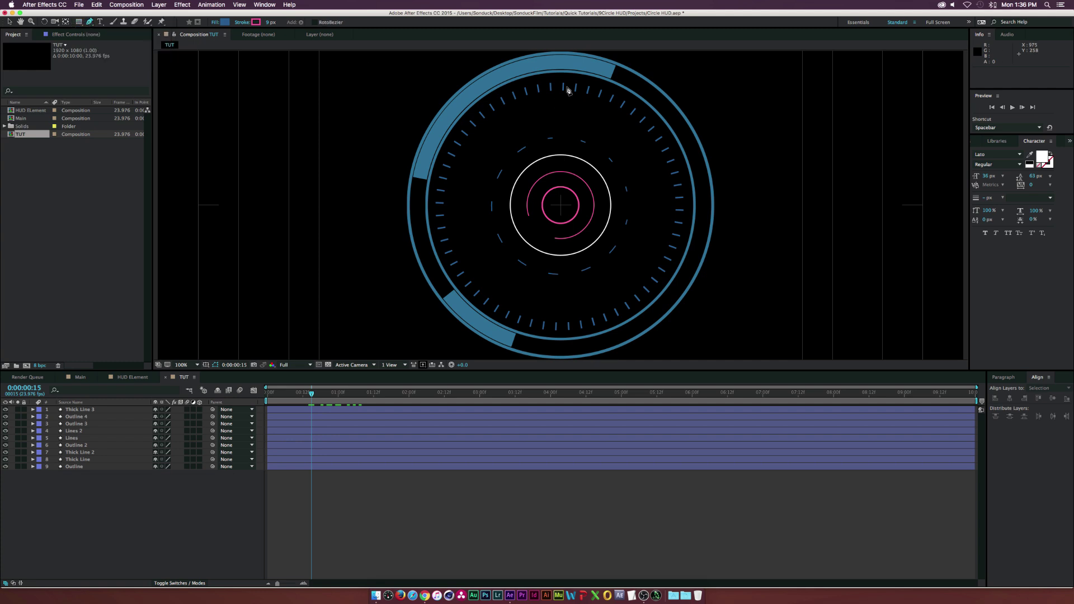
pyautogui.scroll(2, 566, 87)
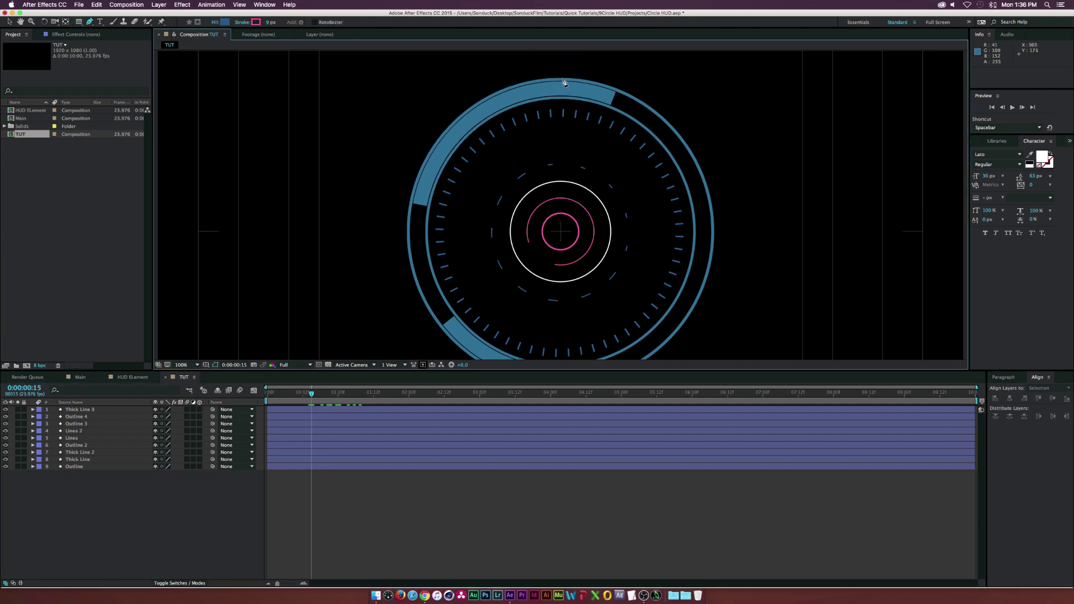
pyautogui.click(562, 82)
pyautogui.scroll(-6, 574, 290)
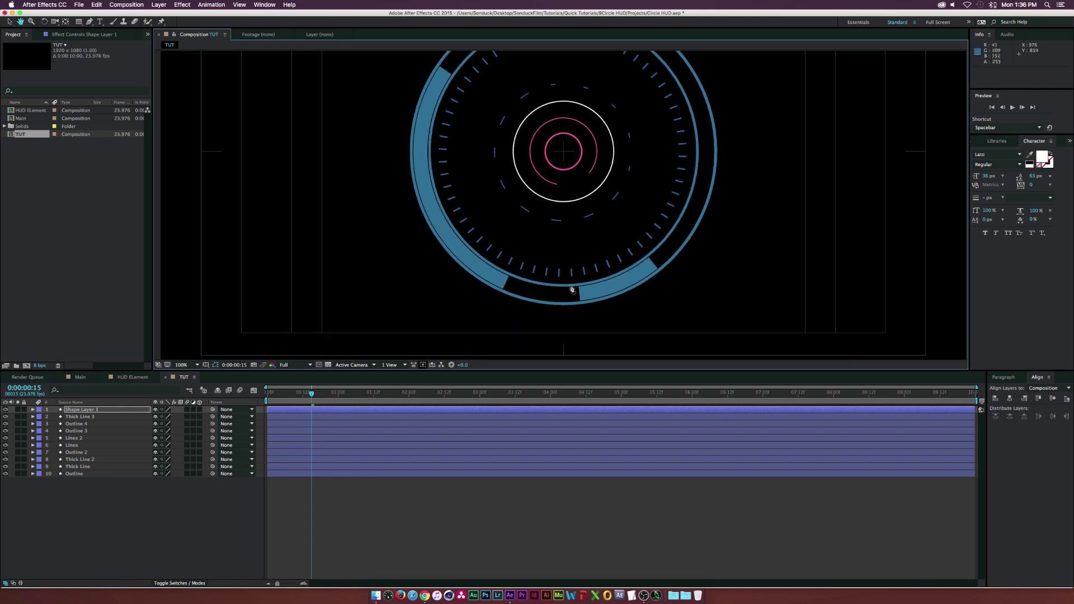
pyautogui.click(563, 304)
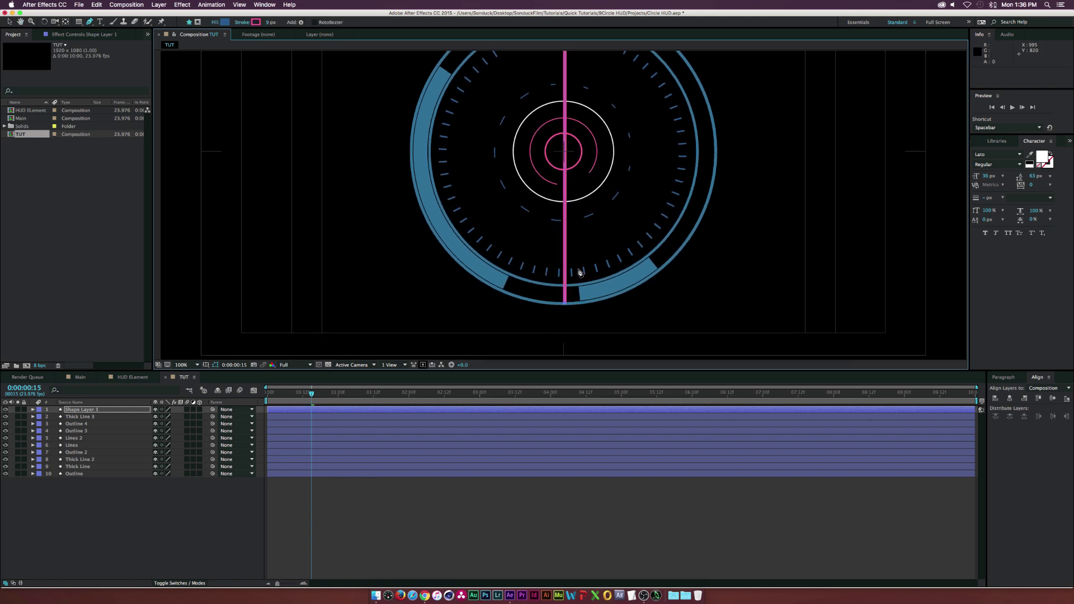
pyautogui.press('Left')
pyautogui.press('Left')
pyautogui.press('Left')
pyautogui.press('Left')
pyautogui.press('Left')
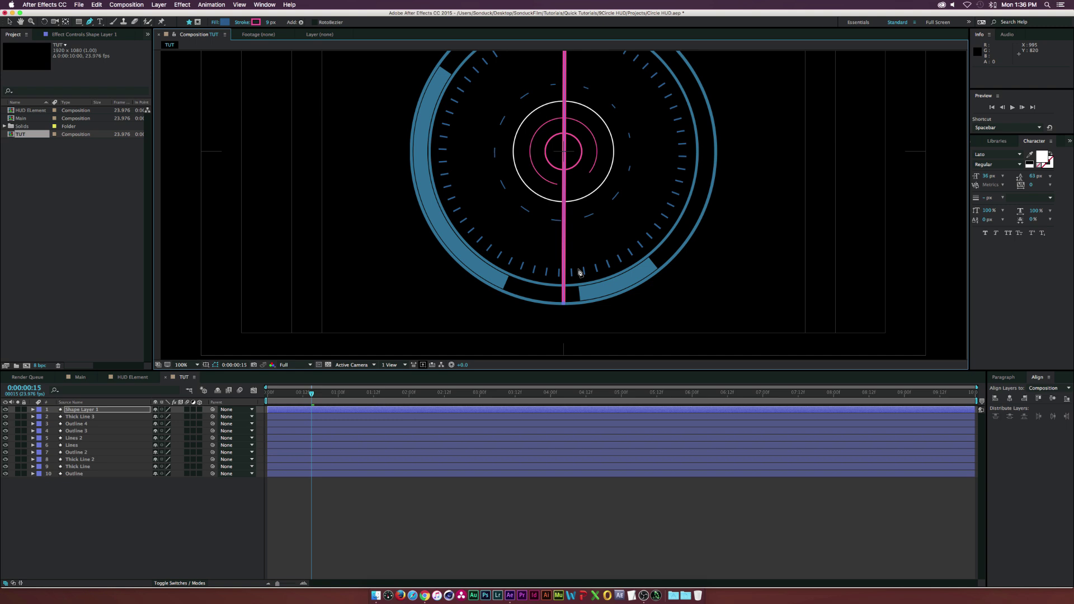
pyautogui.scroll(5, 577, 246)
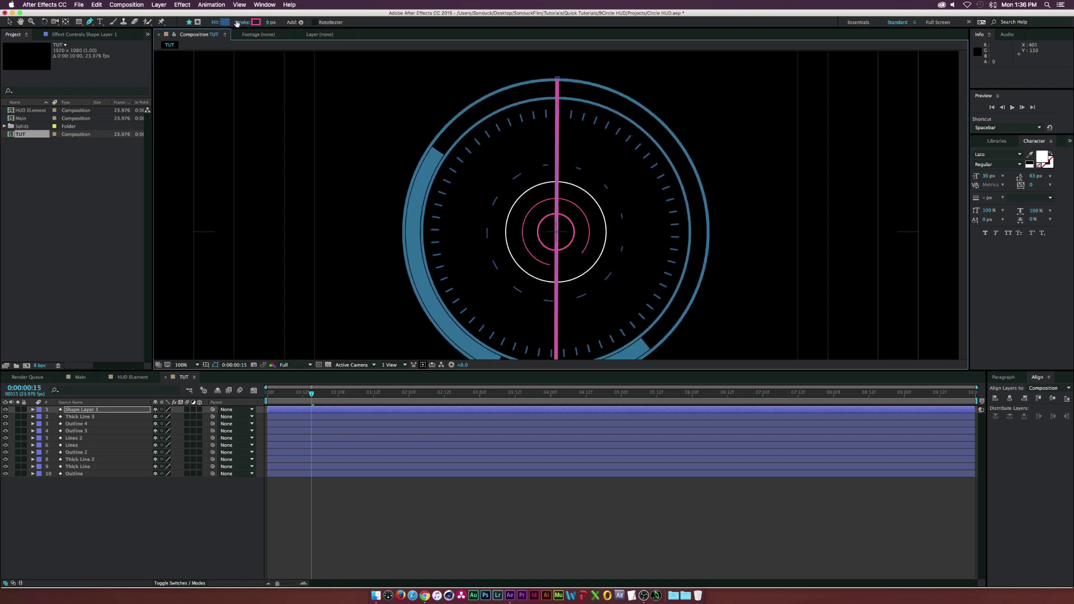
# Give the line a 3 px stroke in the ring's blue, sampled with the eyedropper
pyautogui.click(255, 21)
pyautogui.click(777, 264)
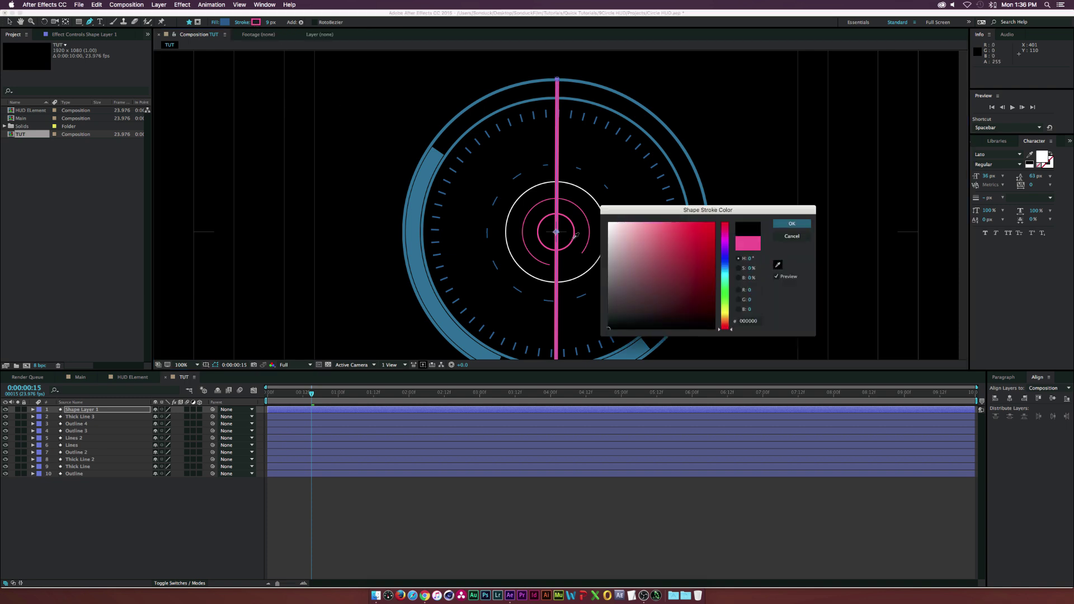
pyautogui.click(417, 205)
pyautogui.click(791, 223)
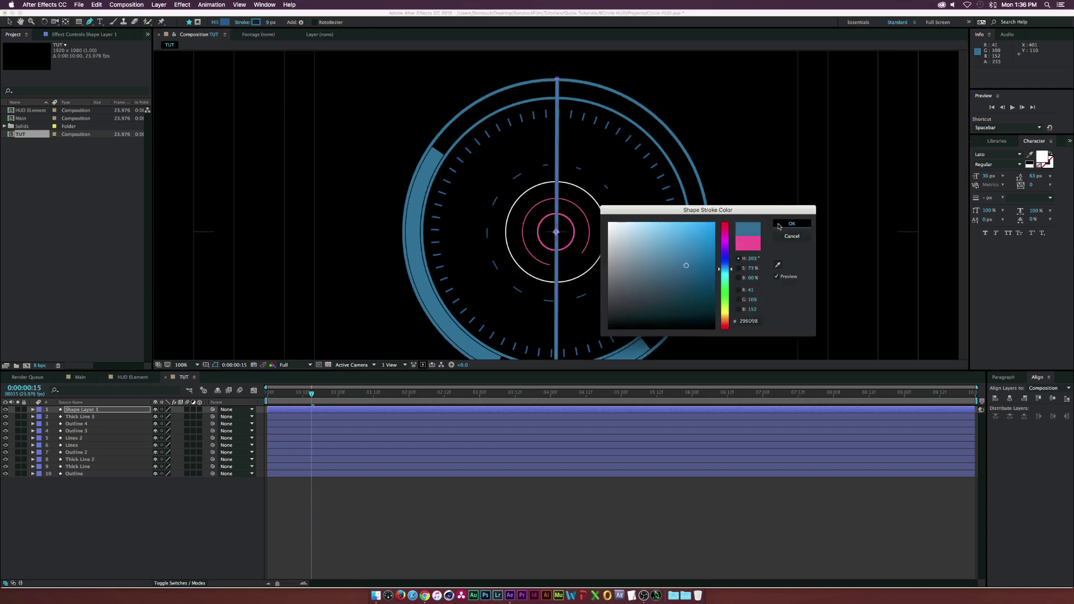
pyautogui.click(269, 22)
pyautogui.write('3')
pyautogui.press('Return')
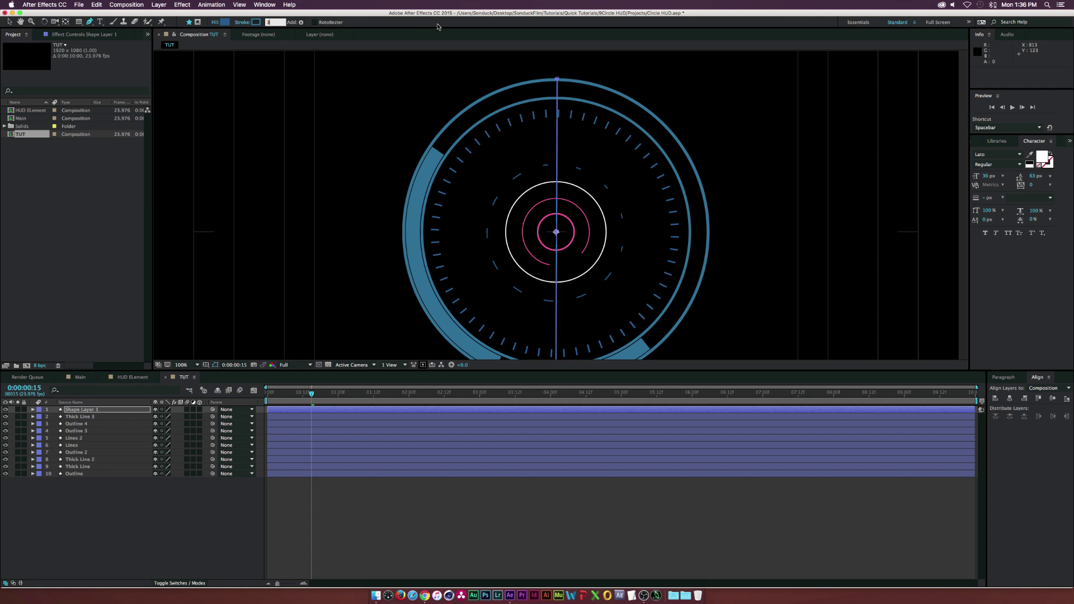
pyautogui.click(164, 498)
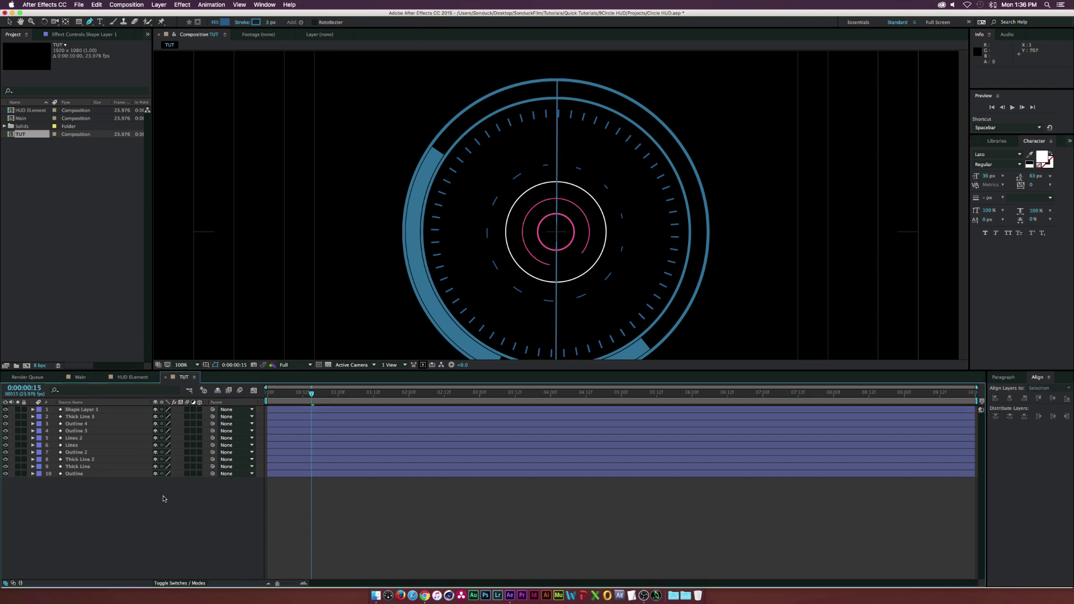
pyautogui.scroll(-2, 609, 239)
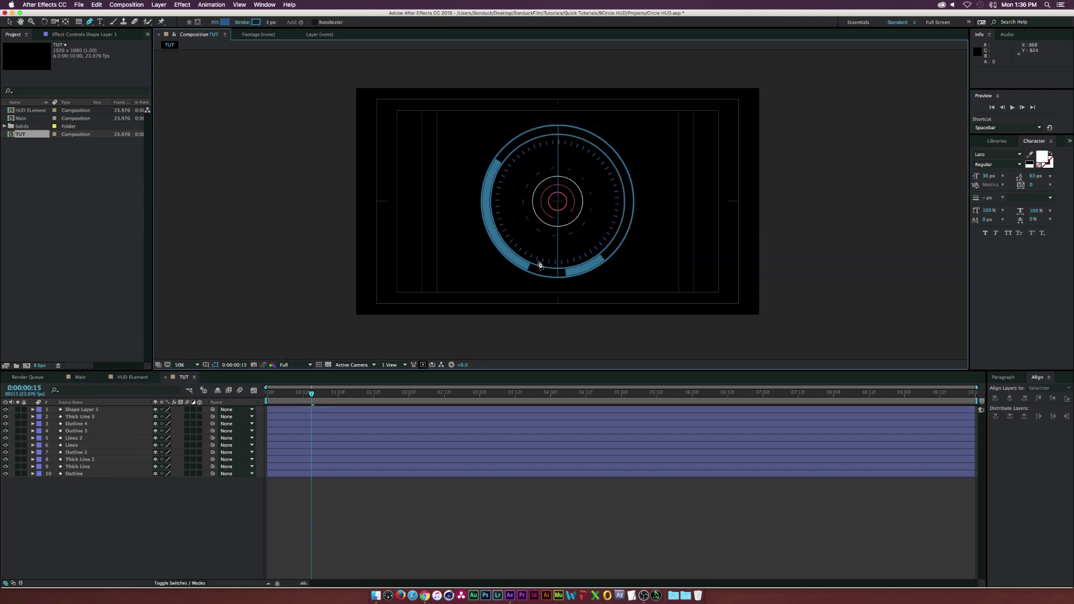
pyautogui.click(182, 365)
# Add a Repeater to Shape Layer 1's vertical line
pyautogui.click(201, 375)
pyautogui.click(87, 410)
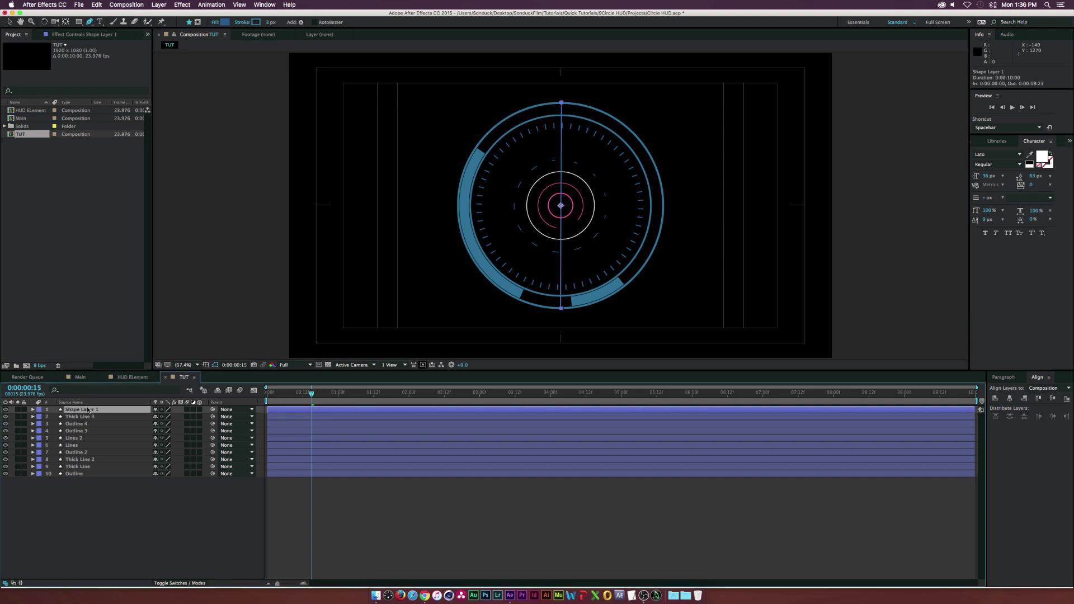
pyautogui.click(33, 410)
pyautogui.click(39, 416)
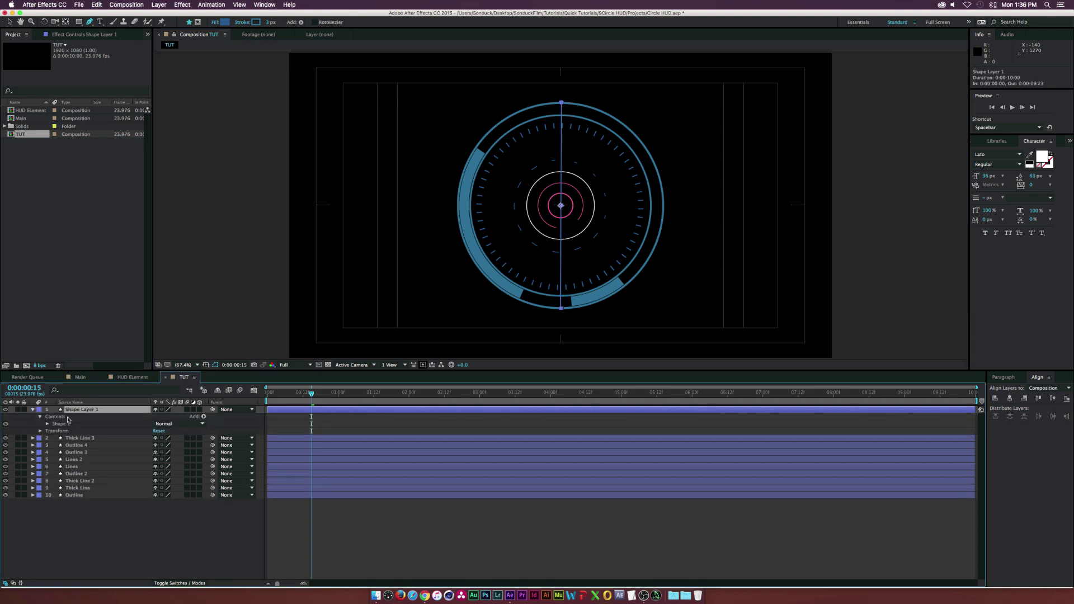
pyautogui.click(48, 424)
pyautogui.click(203, 416)
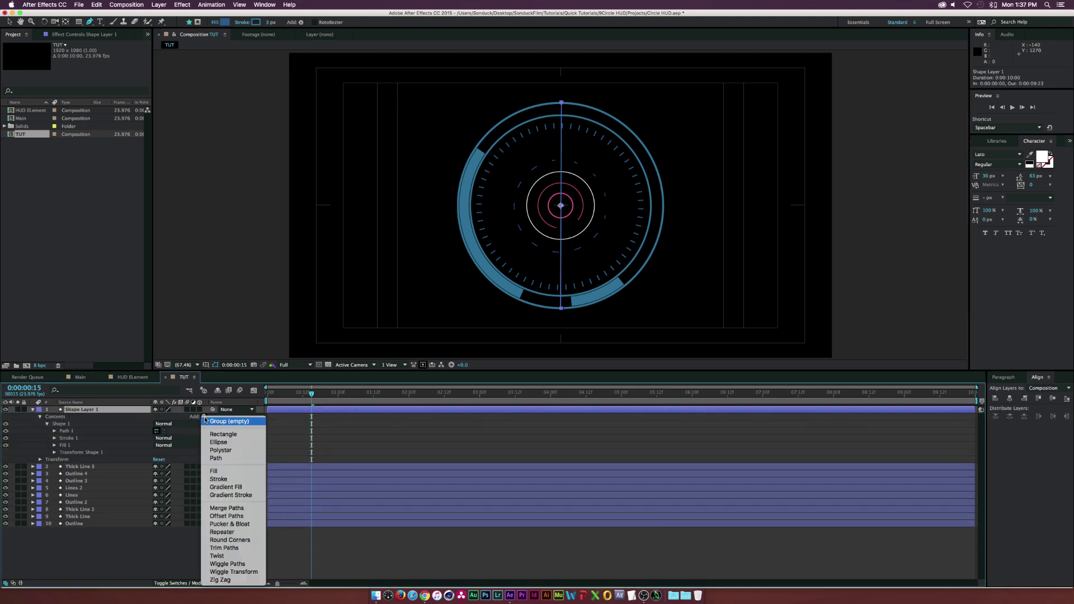
pyautogui.click(222, 532)
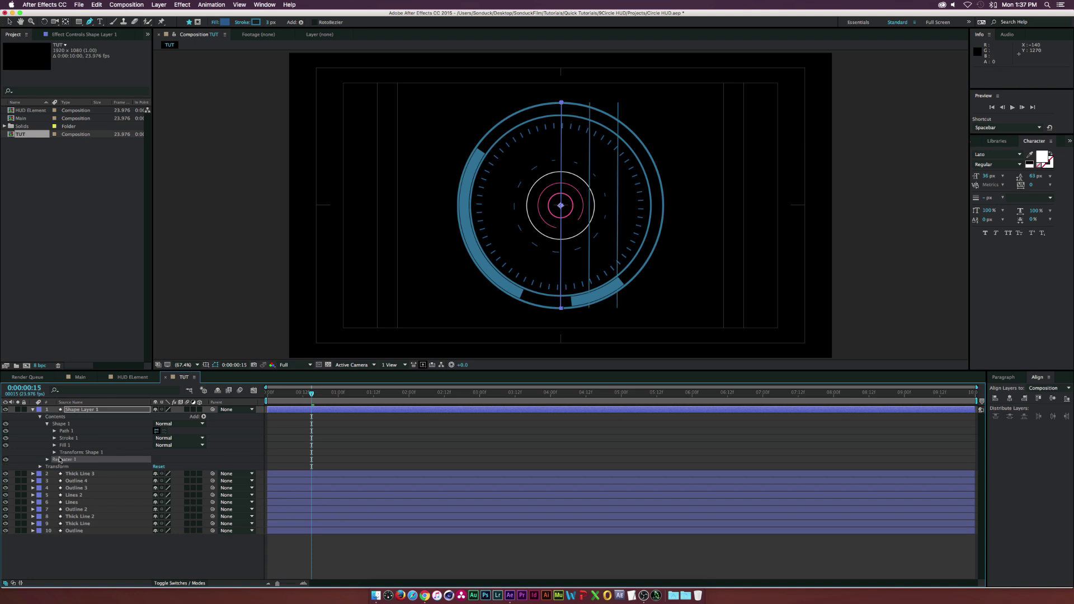
pyautogui.click(47, 459)
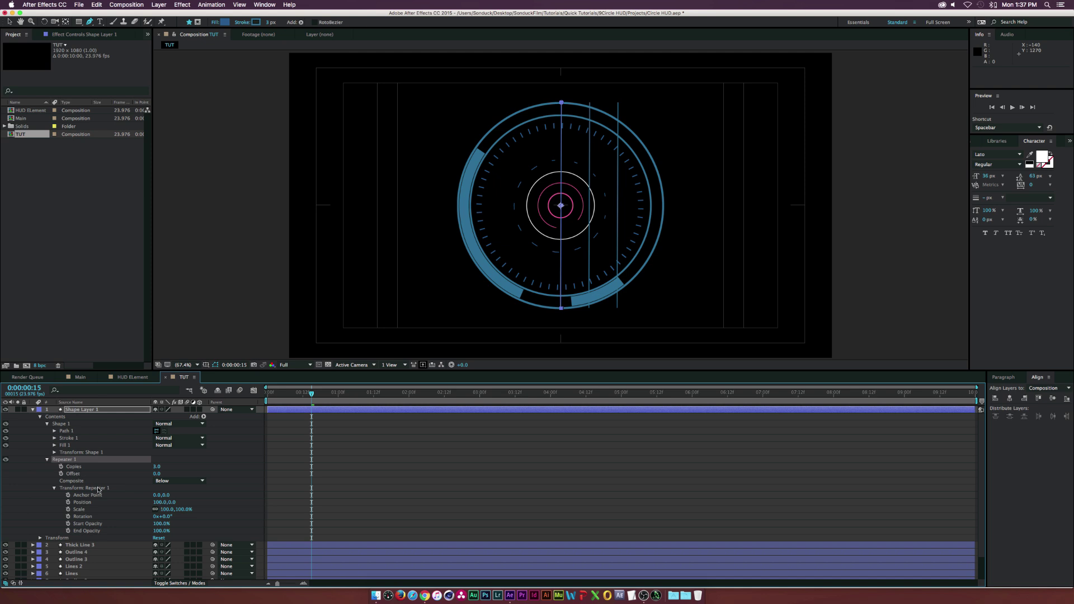
# Set the Repeater offset to 0, 5 copies, and 45° rotation per copy
pyautogui.click(156, 502)
pyautogui.write('00')
pyautogui.press('Return')
pyautogui.click(217, 495)
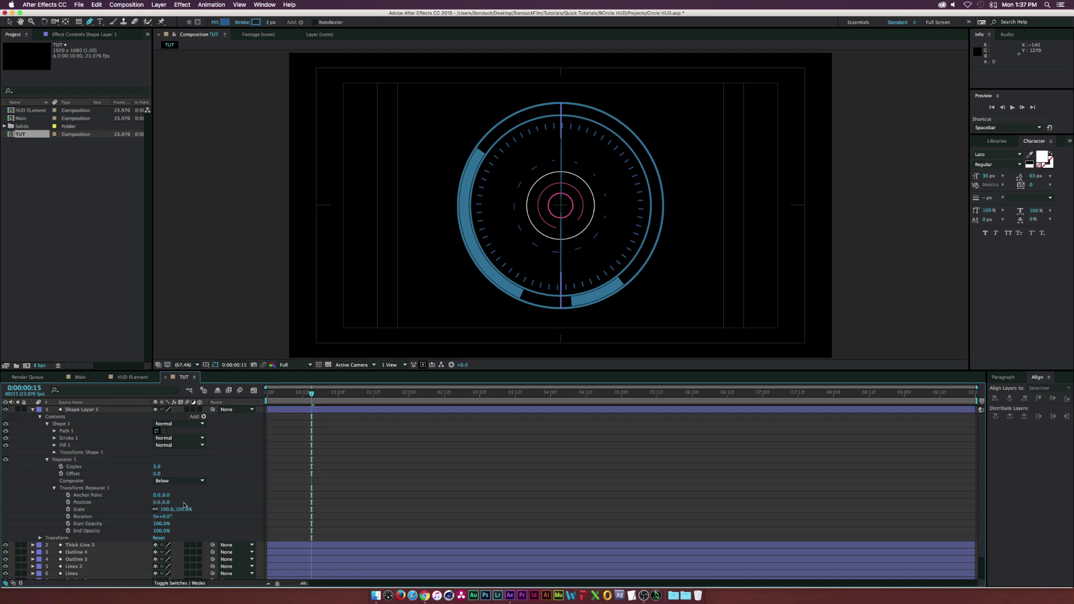
pyautogui.moveTo(170, 518); pyautogui.dragTo(176, 517)
pyautogui.click(159, 467)
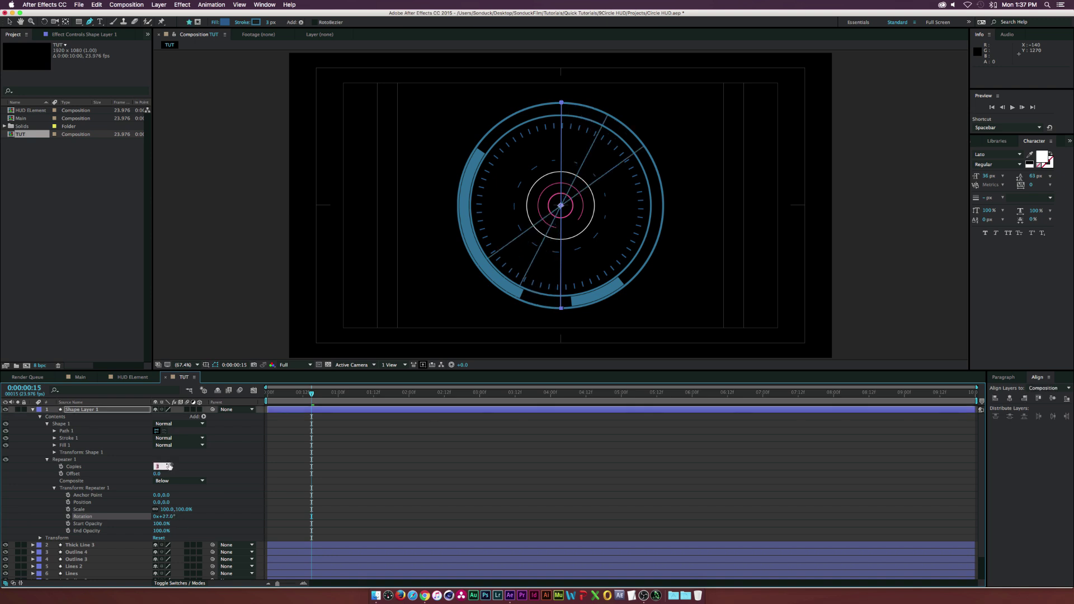
pyautogui.press('Return')
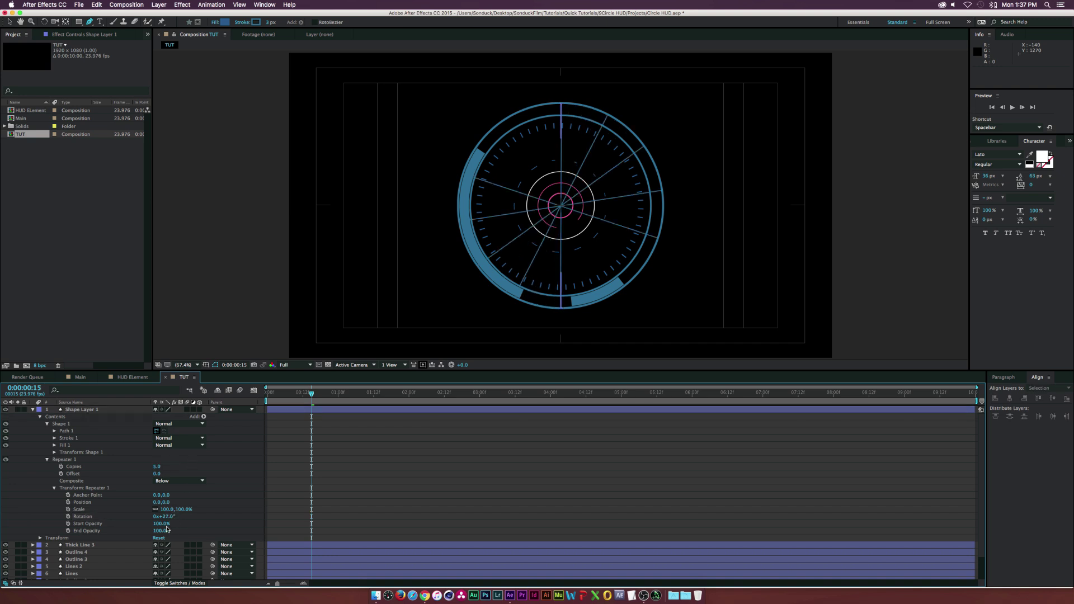
pyautogui.moveTo(167, 519); pyautogui.dragTo(174, 516)
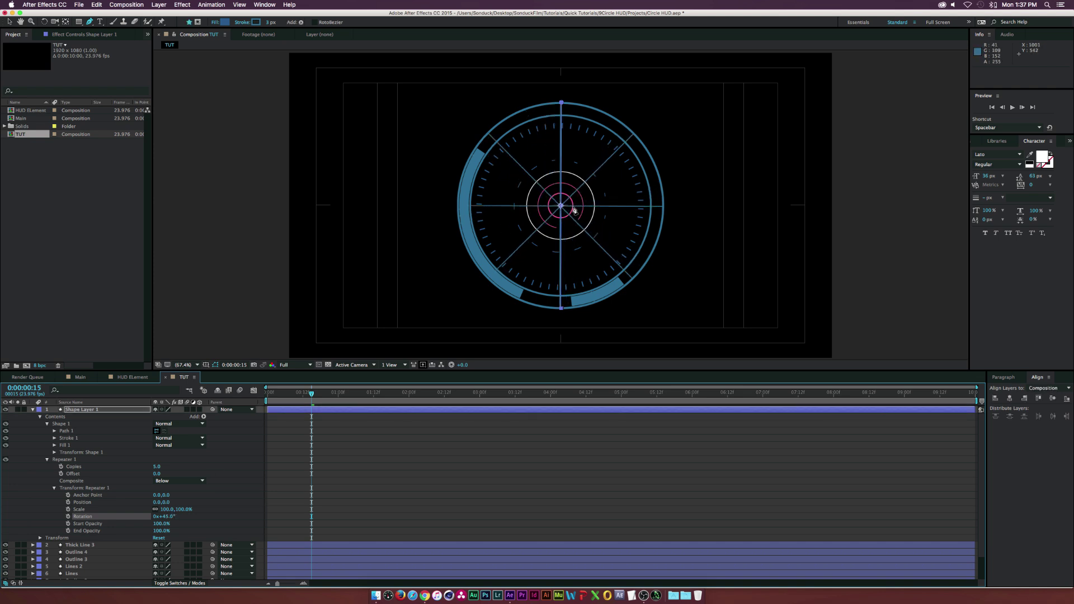
pyautogui.press('v')
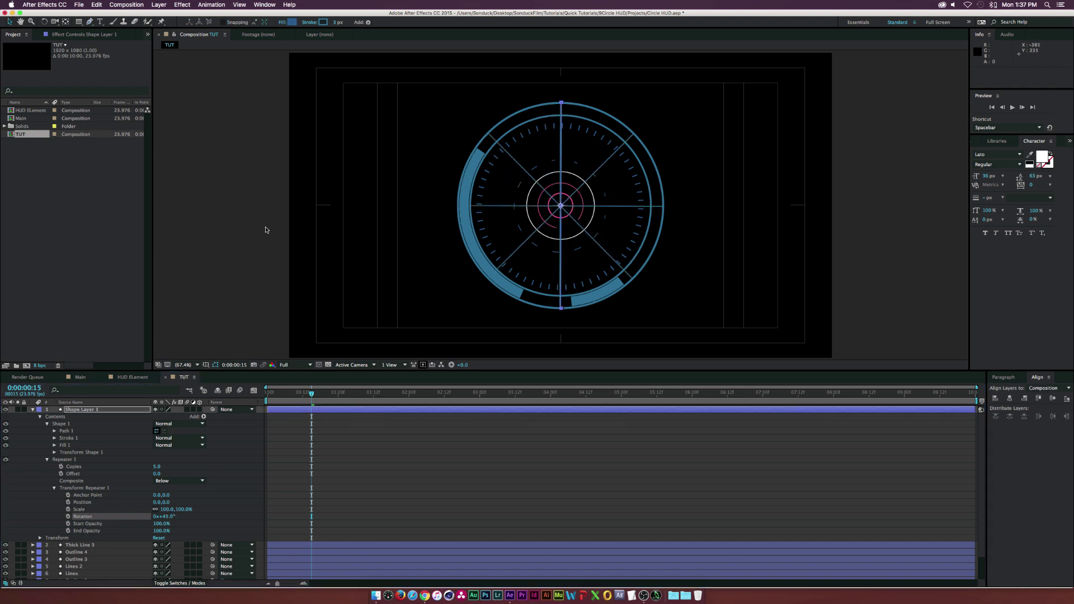
pyautogui.click(255, 494)
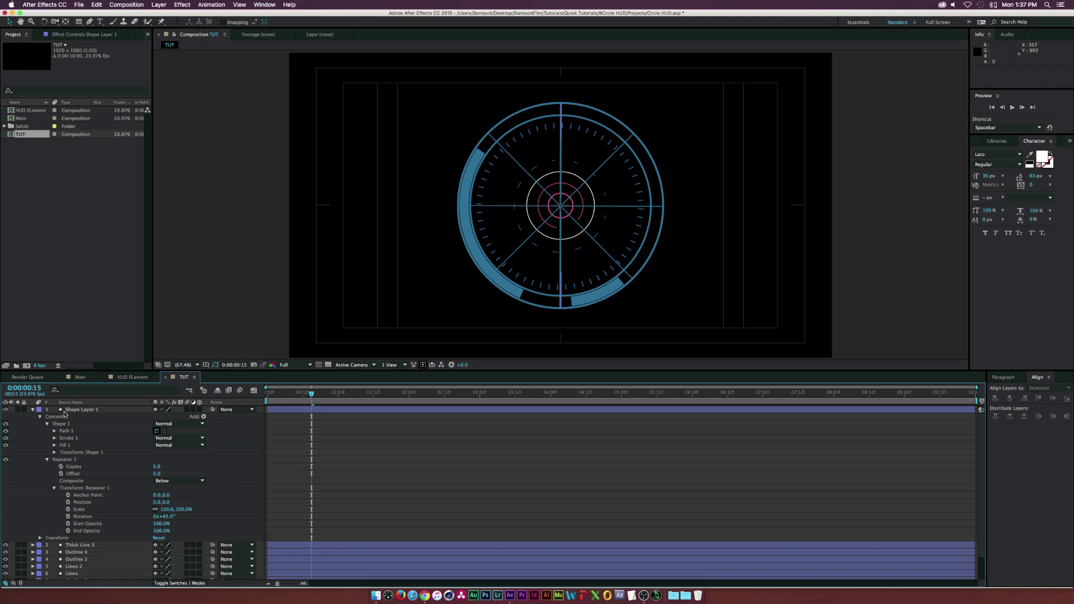
# Move Shape Layer 1 to the bottom of the stack and set its opacity to 30%
pyautogui.click(90, 410)
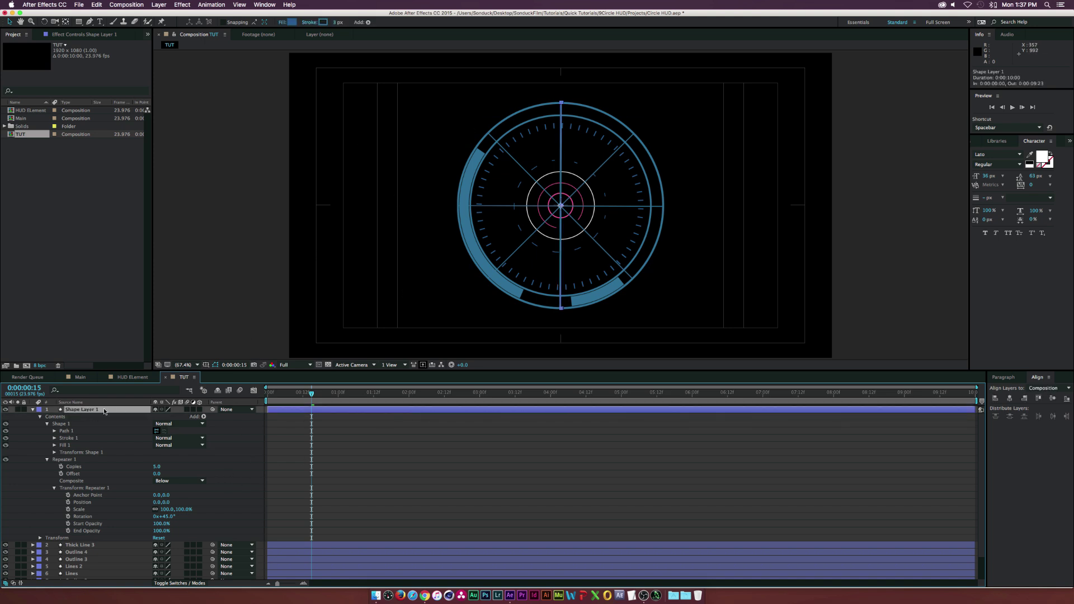
pyautogui.press('t')
pyautogui.click(159, 417)
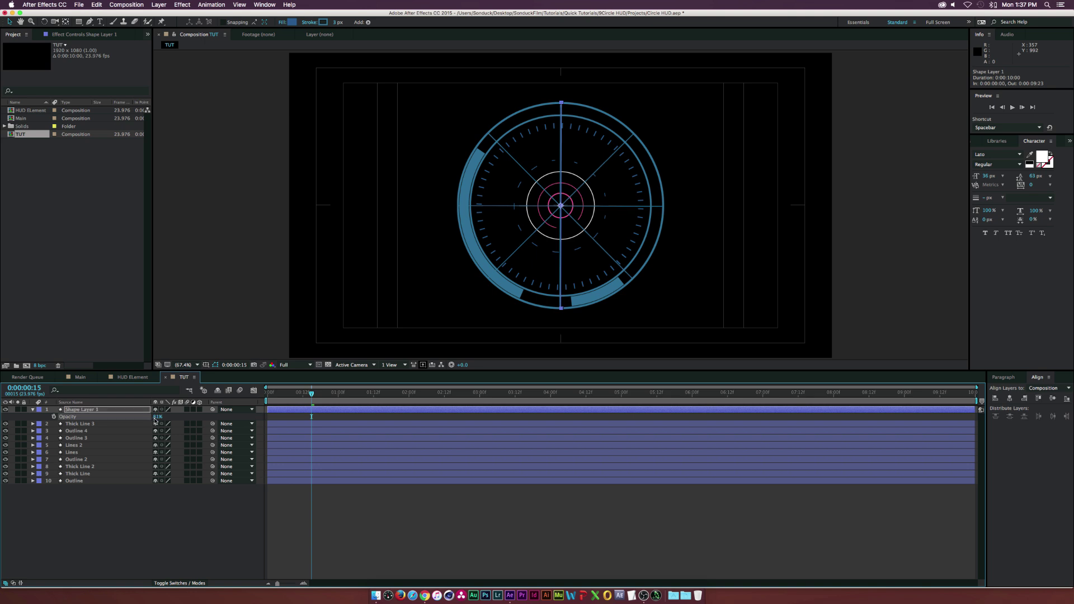
pyautogui.write('81')
pyautogui.click(158, 530)
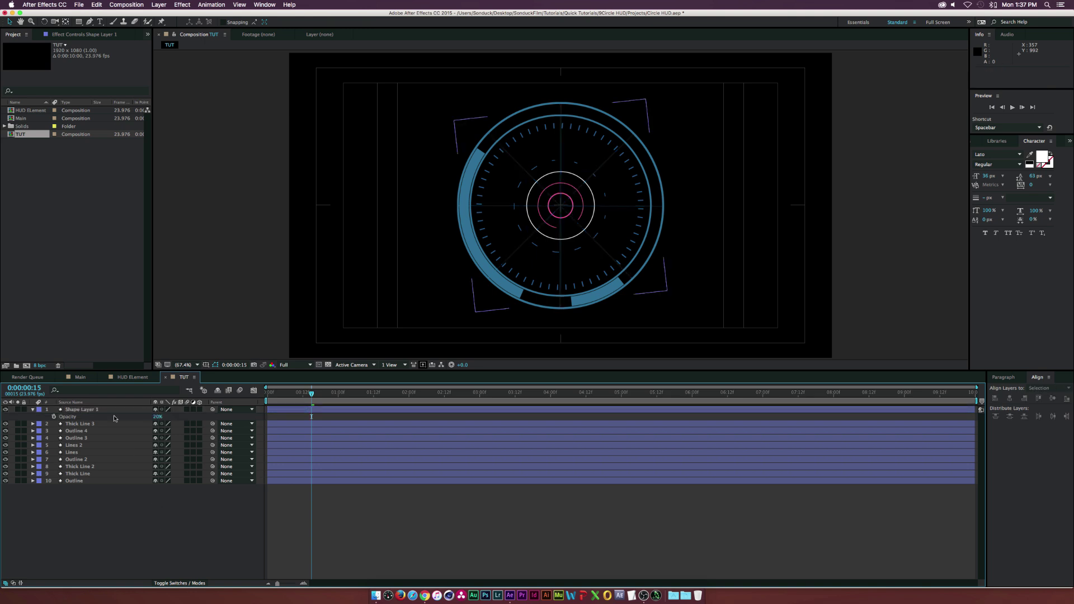
pyautogui.moveTo(75, 412); pyautogui.dragTo(78, 495)
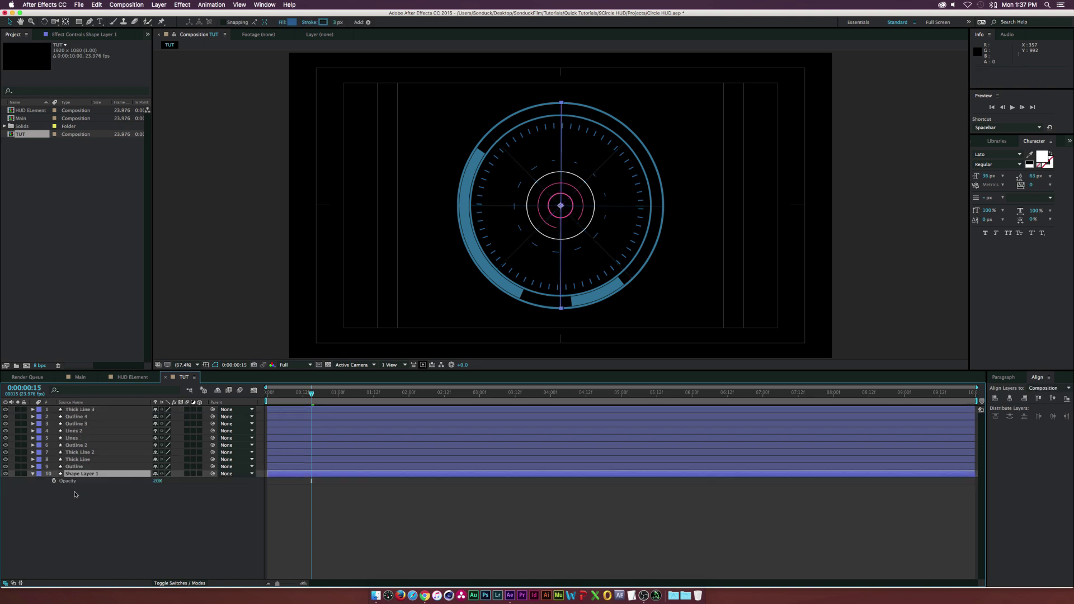
pyautogui.click(157, 481)
pyautogui.write('30')
pyautogui.click(159, 511)
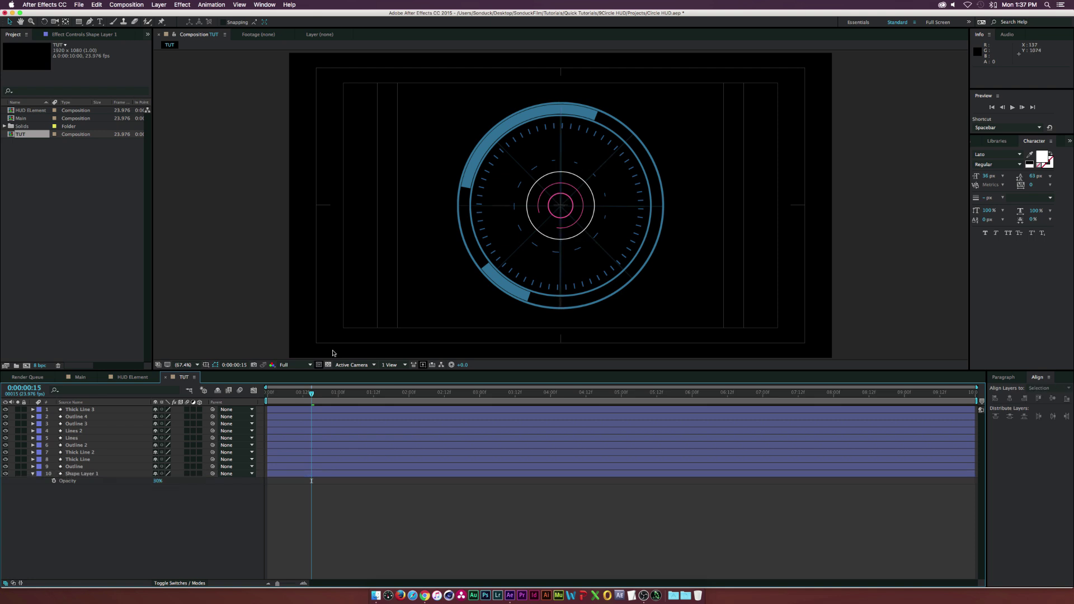
pyautogui.press('space')
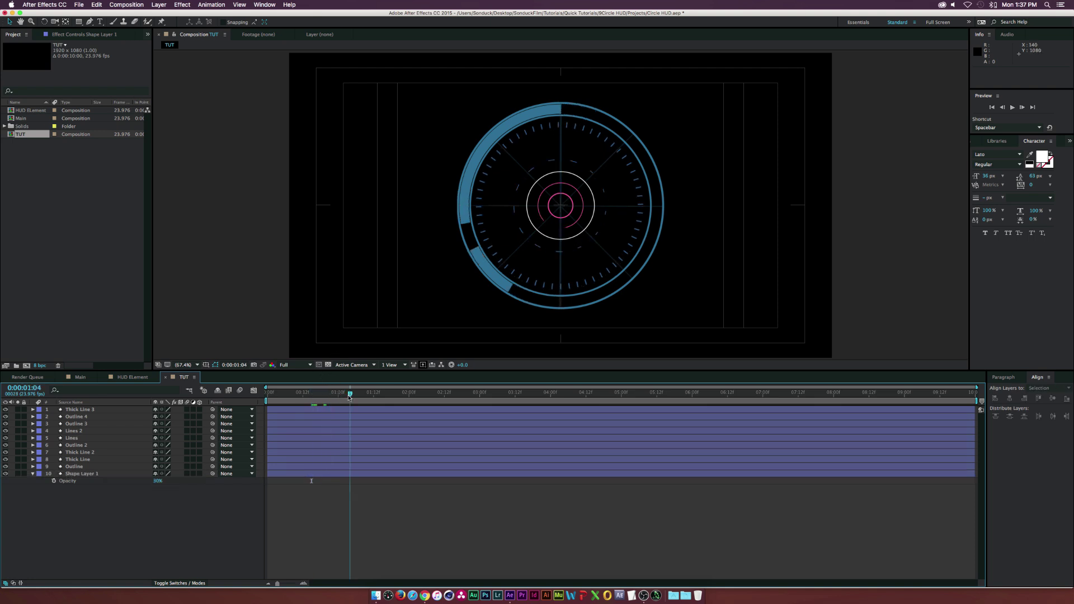
# Duplicate Outline and Outline 2 below Outline, scale the copies down, and set them to 30% opacity
pyautogui.click(75, 466)
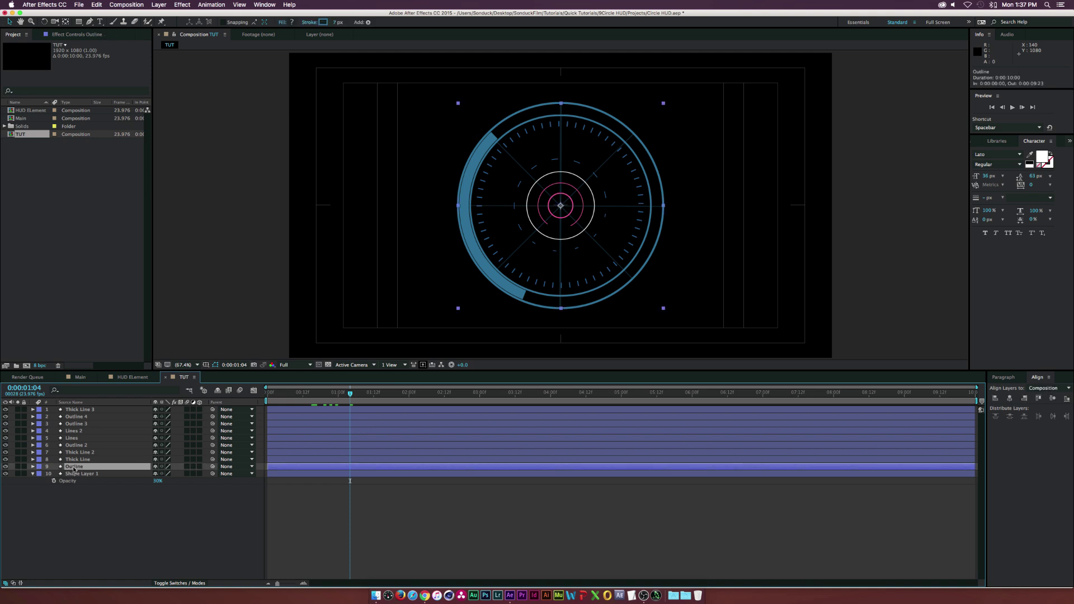
pyautogui.keyDown('super'); pyautogui.click(74, 446); pyautogui.keyUp('super')
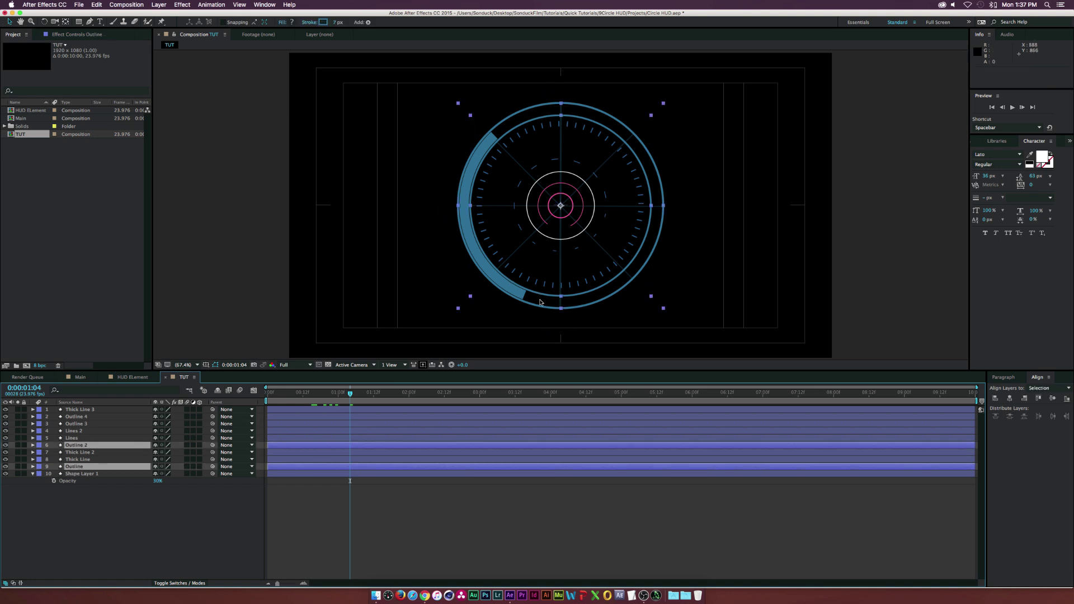
pyautogui.press('super+d')
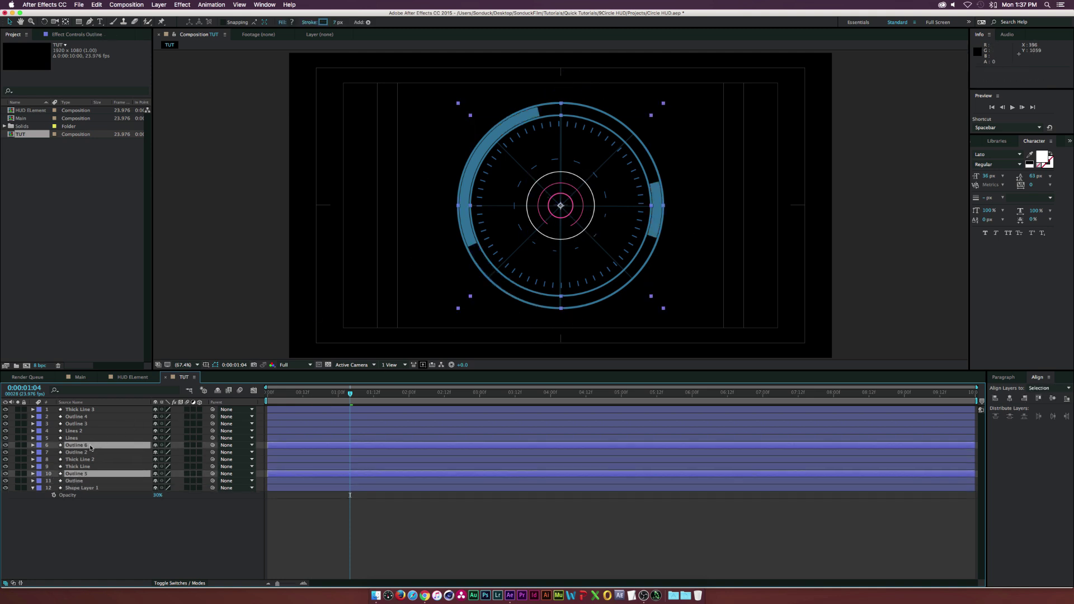
pyautogui.moveTo(90, 447); pyautogui.dragTo(86, 485)
pyautogui.press('s')
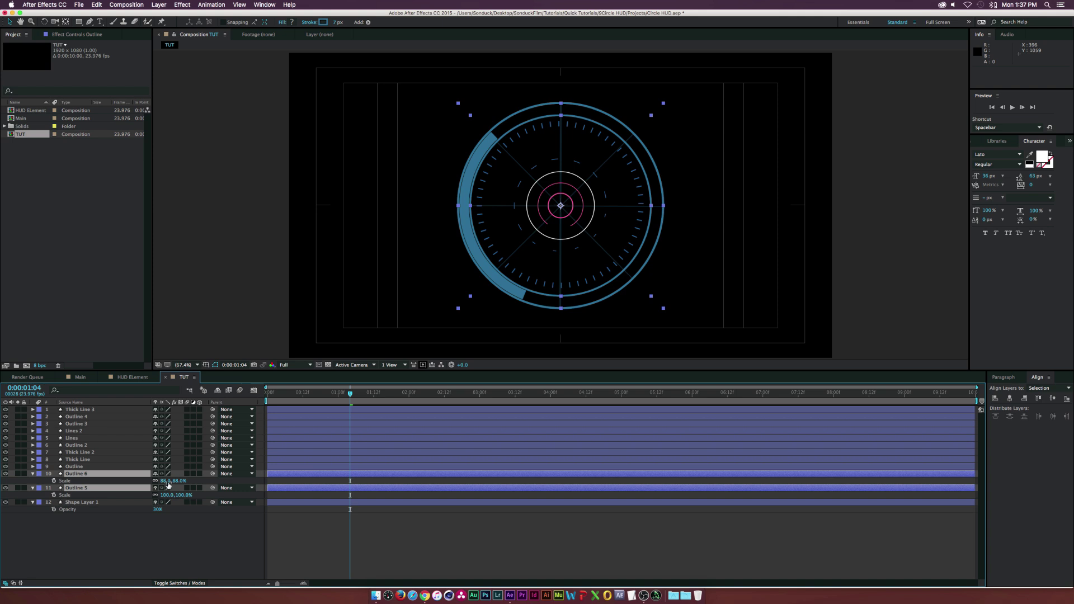
pyautogui.moveTo(168, 484); pyautogui.dragTo(155, 482)
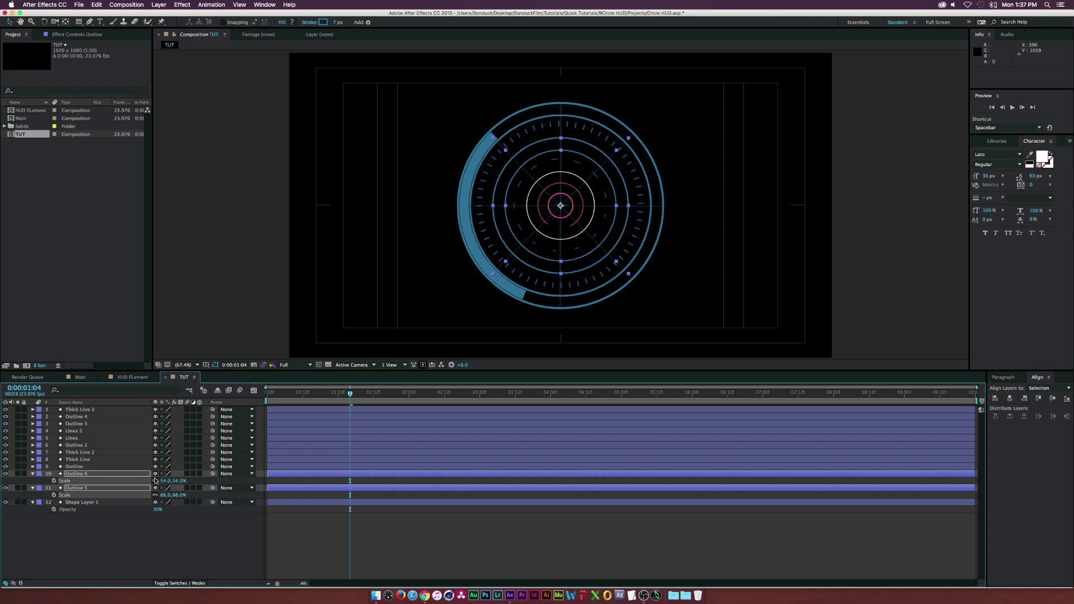
pyautogui.press('t')
pyautogui.click(160, 481)
pyautogui.write('30')
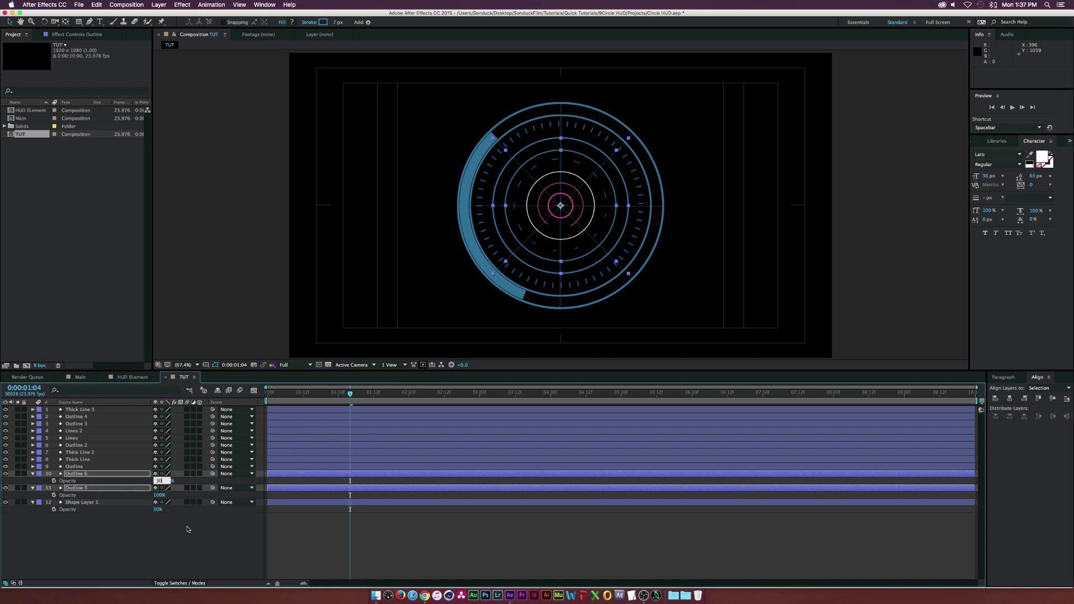
pyautogui.press('Return')
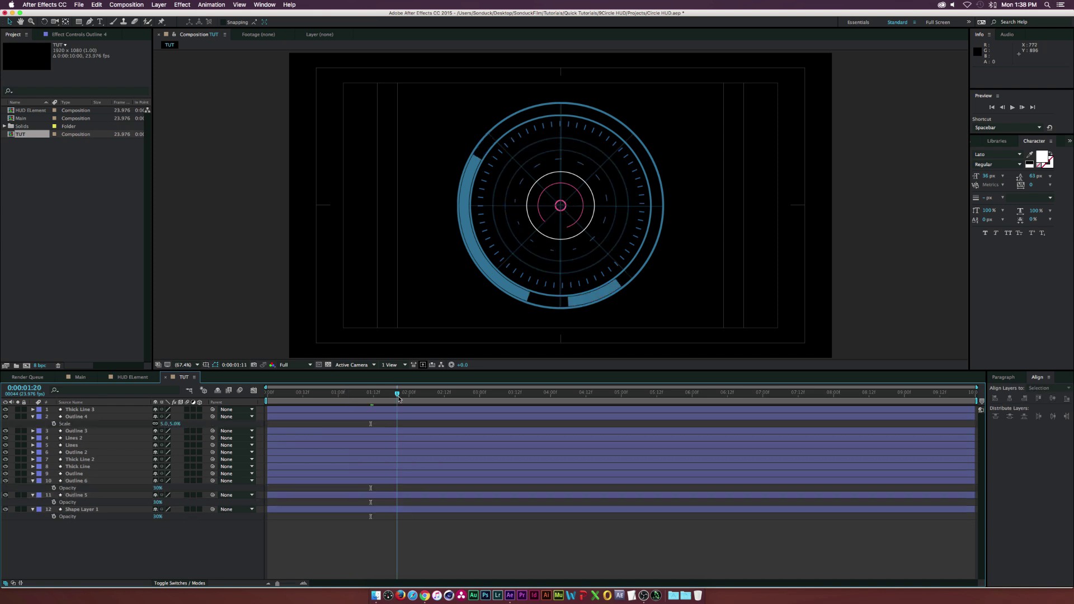
pyautogui.moveTo(399, 399); pyautogui.dragTo(426, 394)
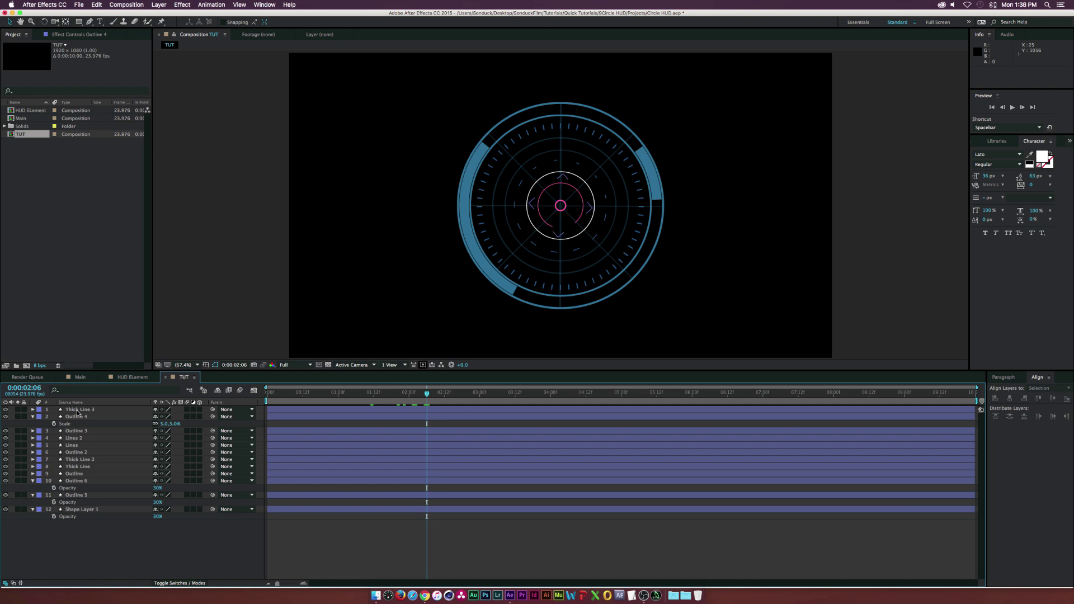
# Duplicate Thick Line 2 as Thick Line 4 and widen its stroke to about 322
pyautogui.click(78, 409)
pyautogui.click(79, 459)
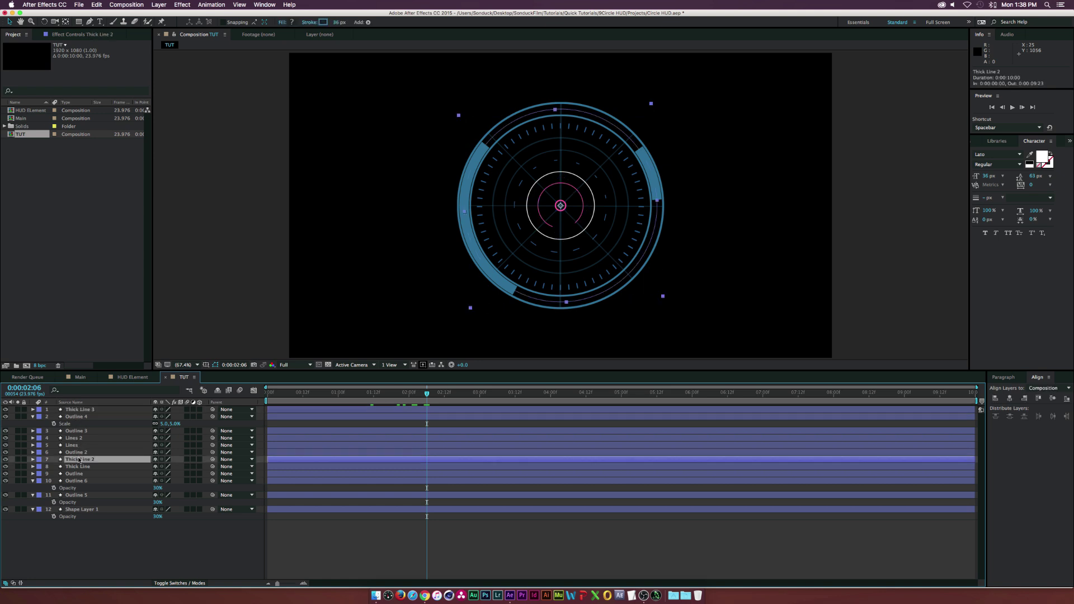
pyautogui.press('super+d')
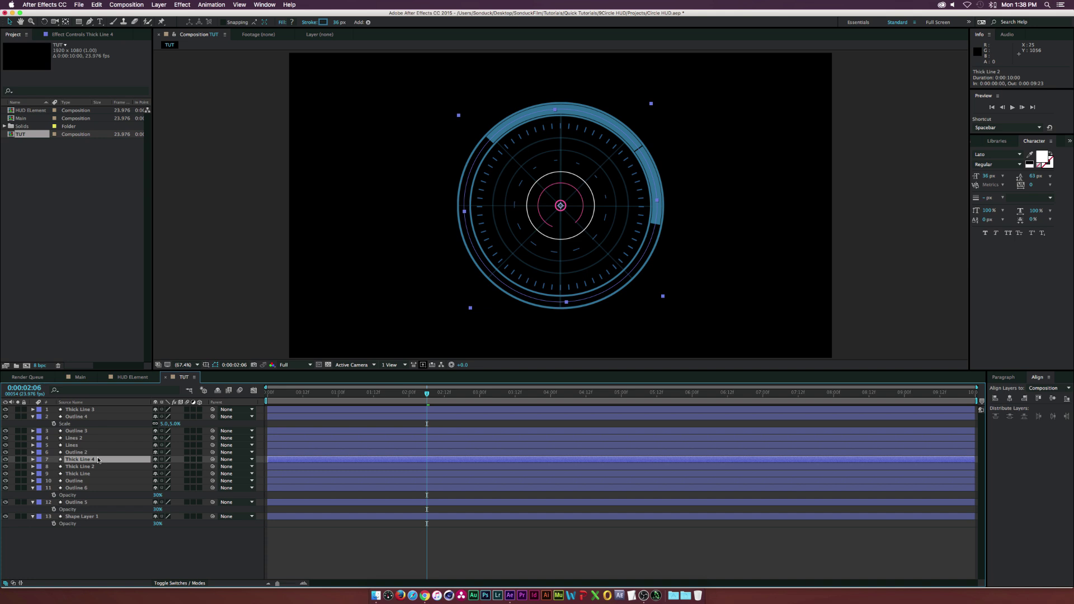
pyautogui.click(32, 460)
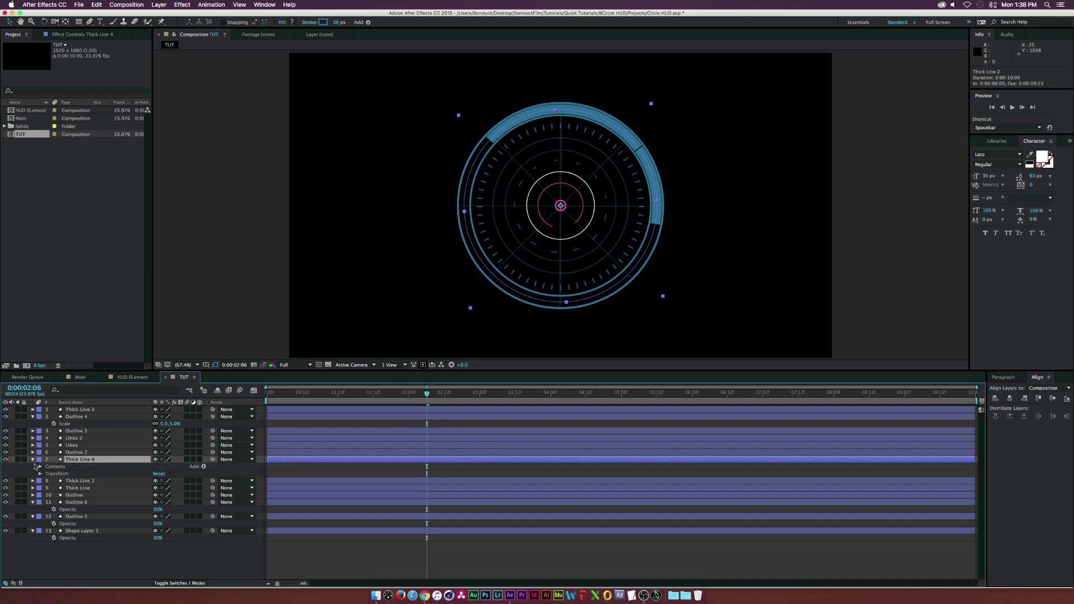
pyautogui.click(39, 467)
pyautogui.click(47, 480)
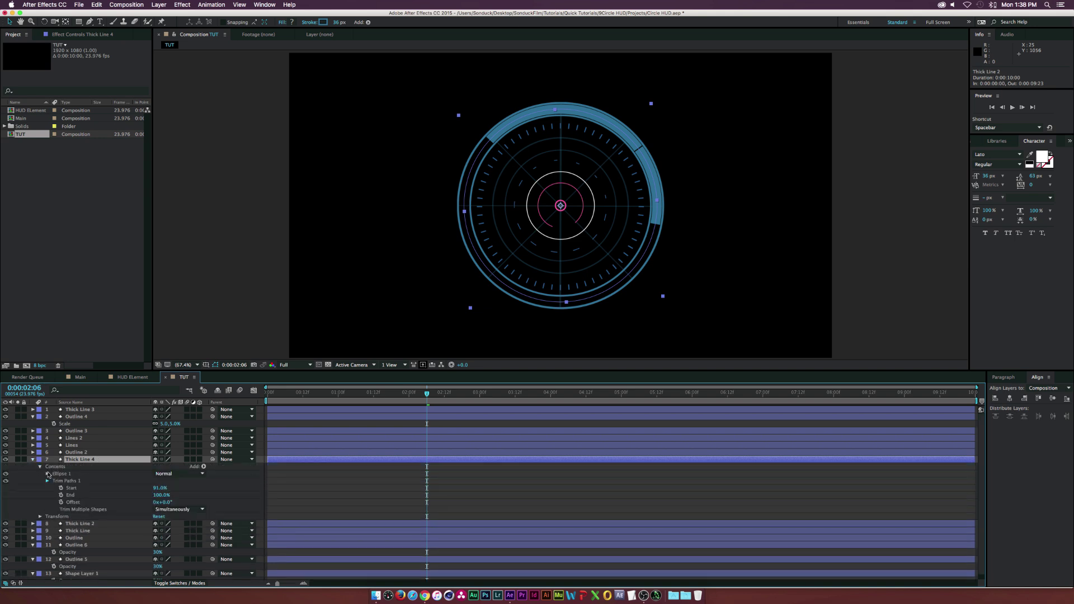
pyautogui.click(48, 473)
pyautogui.click(54, 488)
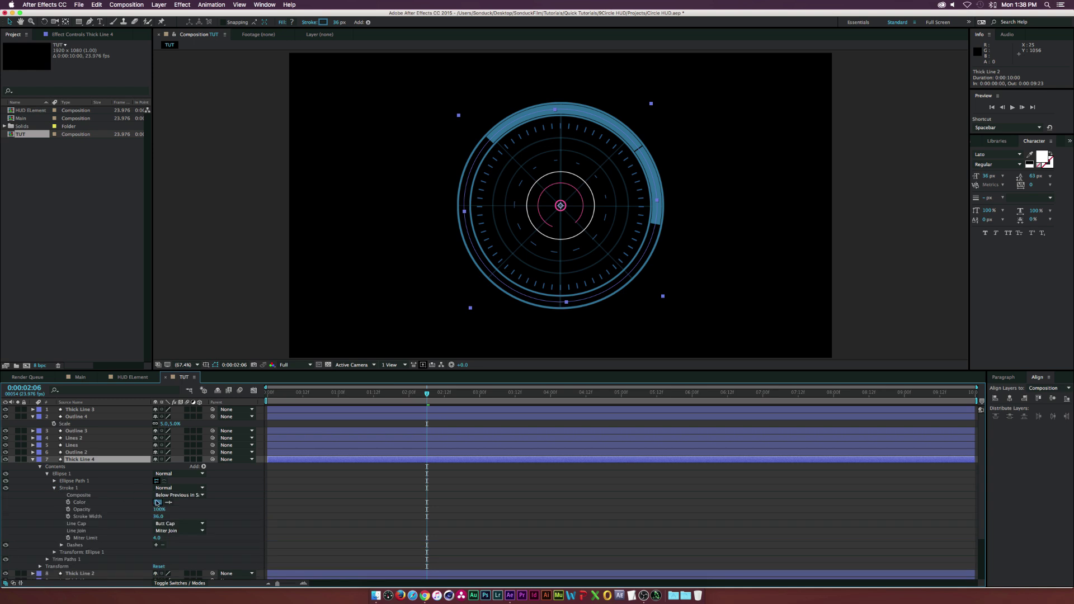
pyautogui.moveTo(159, 516); pyautogui.dragTo(252, 519)
pyautogui.click(55, 552)
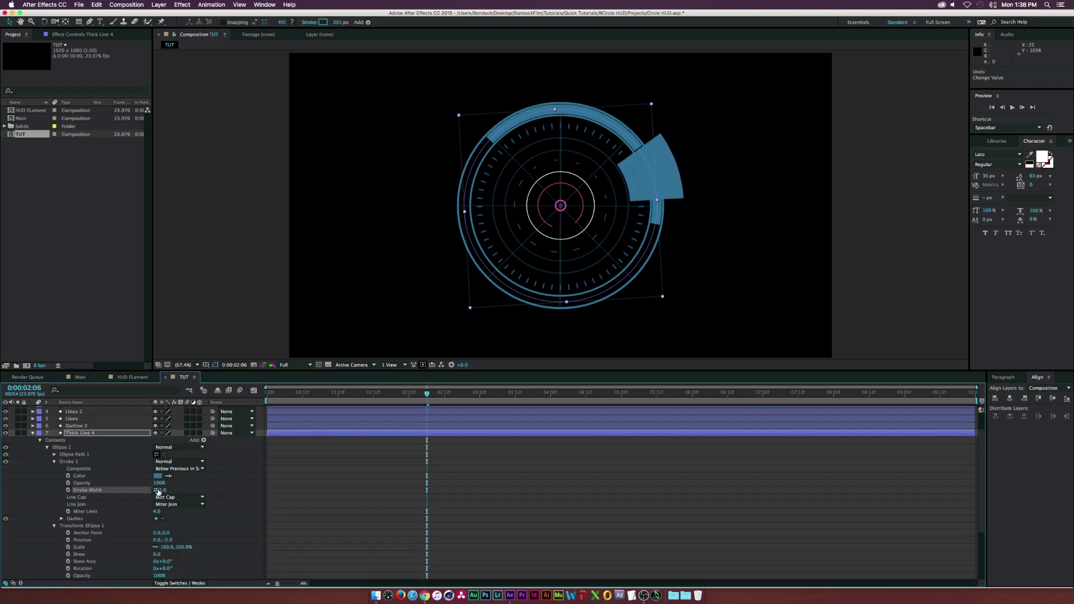
pyautogui.moveTo(159, 489)
pyautogui.mouseDown()
pyautogui.moveTo(225, 492)
pyautogui.moveTo(211, 492)
pyautogui.mouseUp()
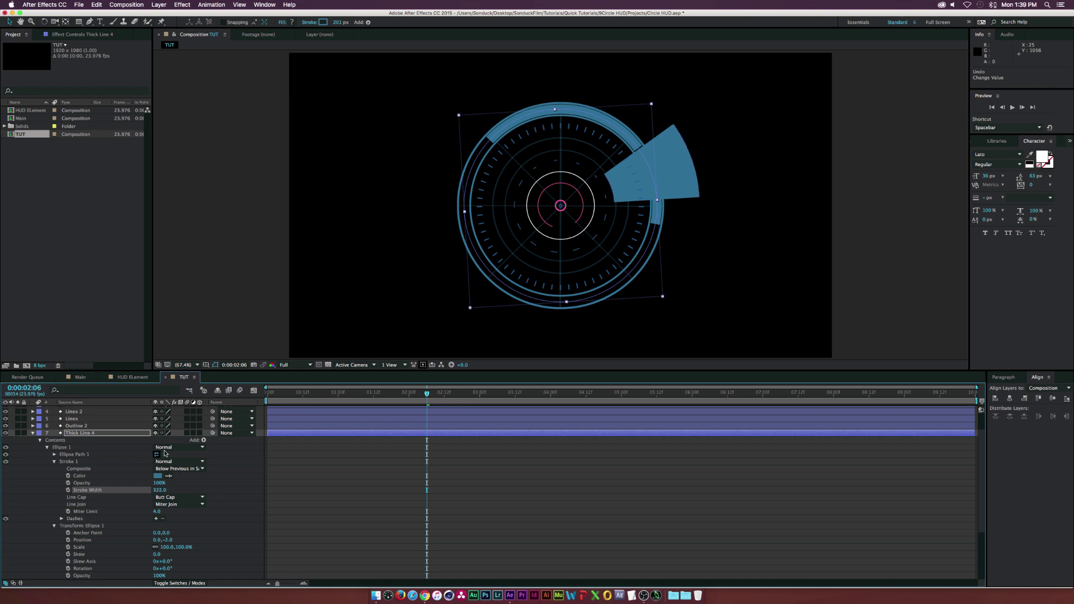
# Set Thick Line 4's opacity to 30%
pyautogui.press('u')
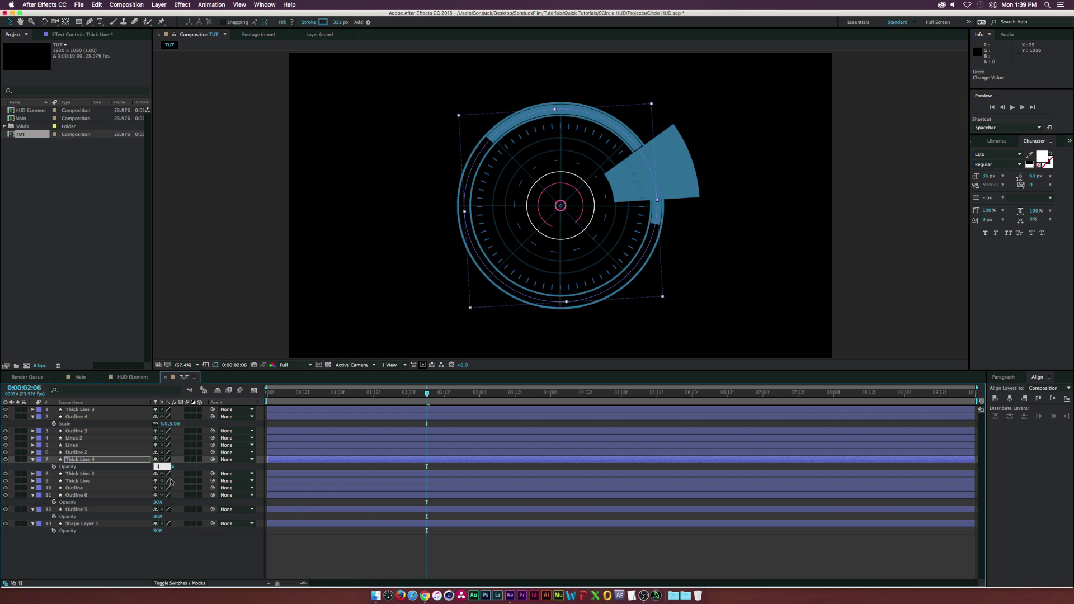
pyautogui.click(157, 476)
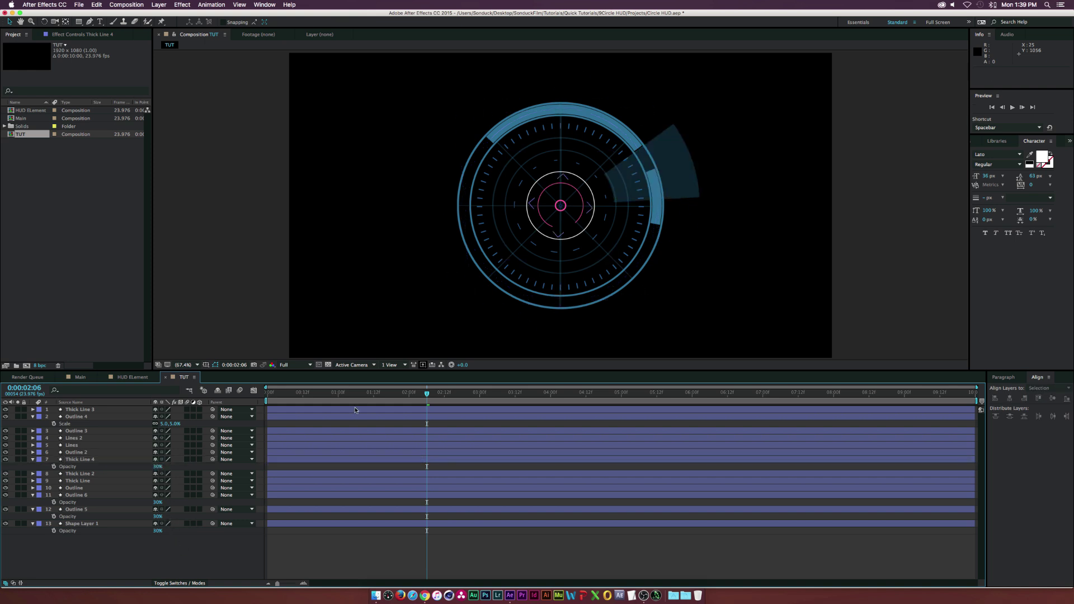
pyautogui.moveTo(344, 403); pyautogui.dragTo(447, 408)
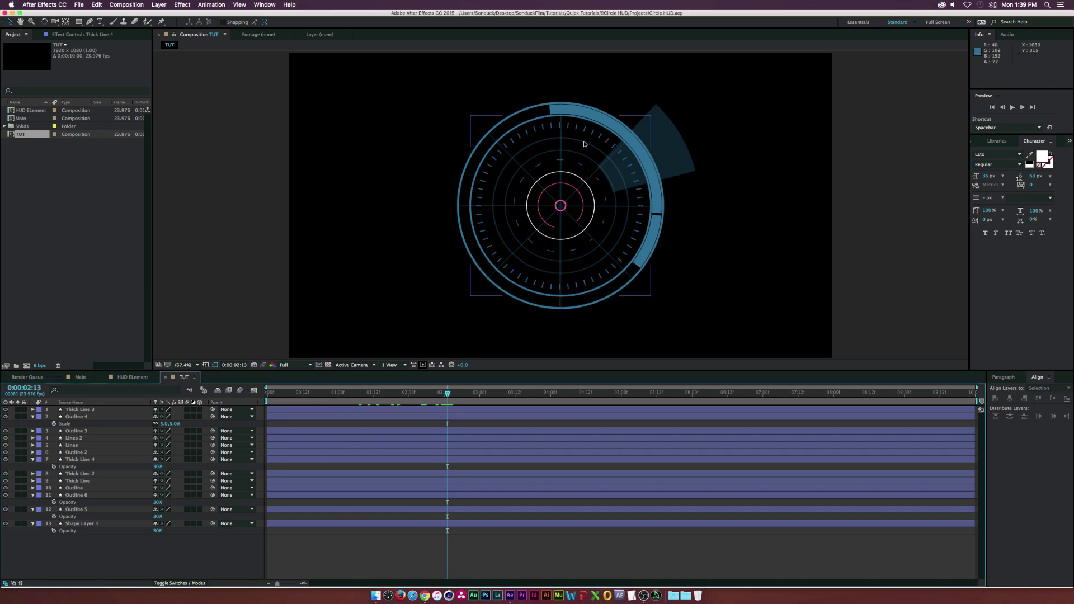
# Add a new adjustment layer and apply Stylize > Glow to it
pyautogui.click(159, 4)
pyautogui.moveTo(167, 15)
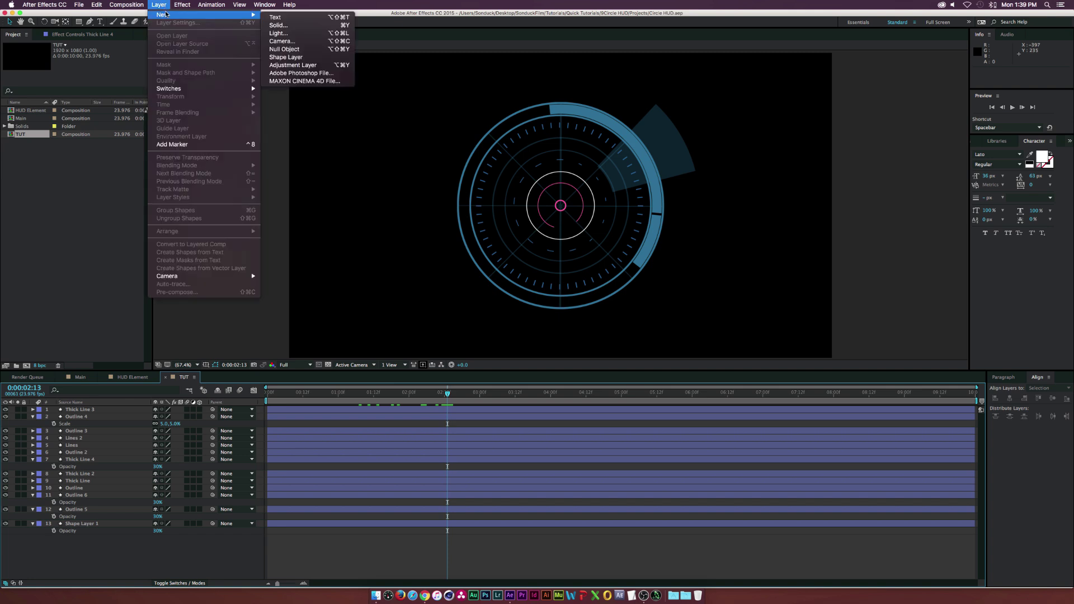
pyautogui.click(293, 65)
pyautogui.click(182, 4)
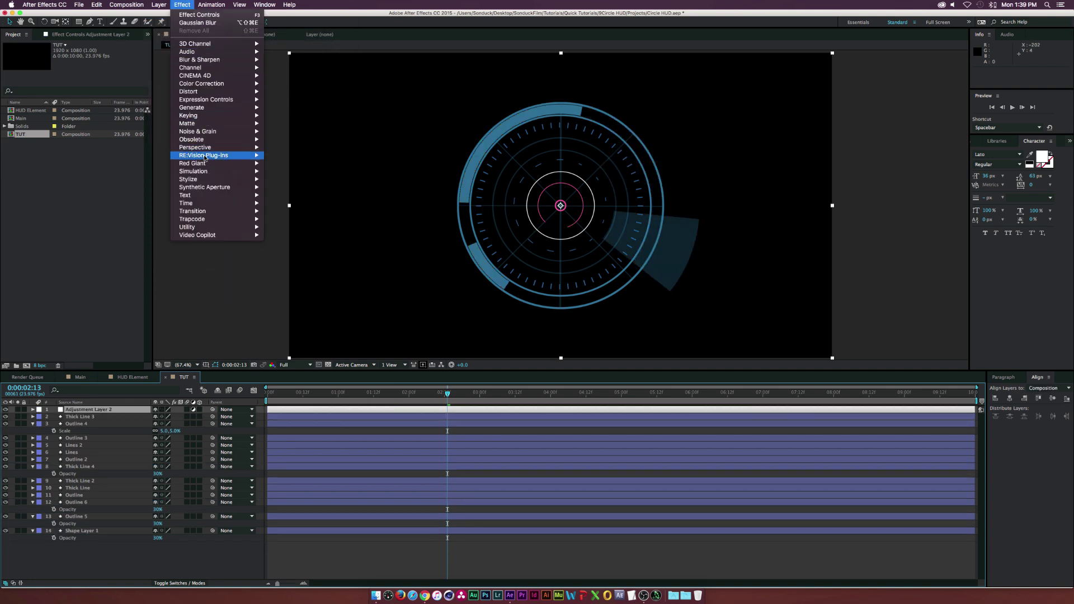
pyautogui.moveTo(202, 180)
pyautogui.click(286, 308)
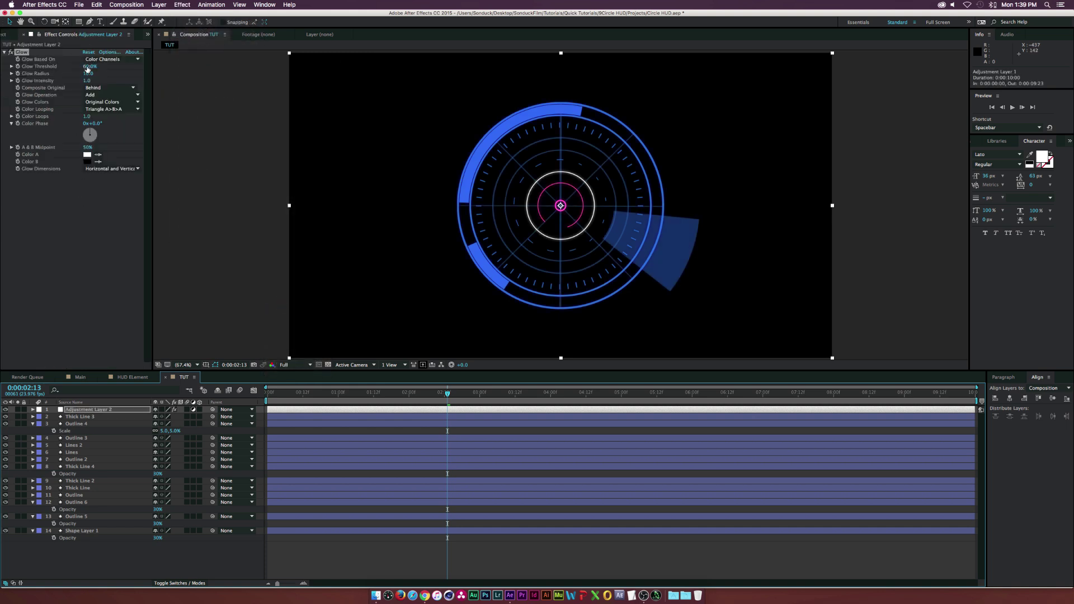
# Set Glow Threshold to 34% and Glow Radius to 29
pyautogui.click(89, 66)
pyautogui.press('Return')
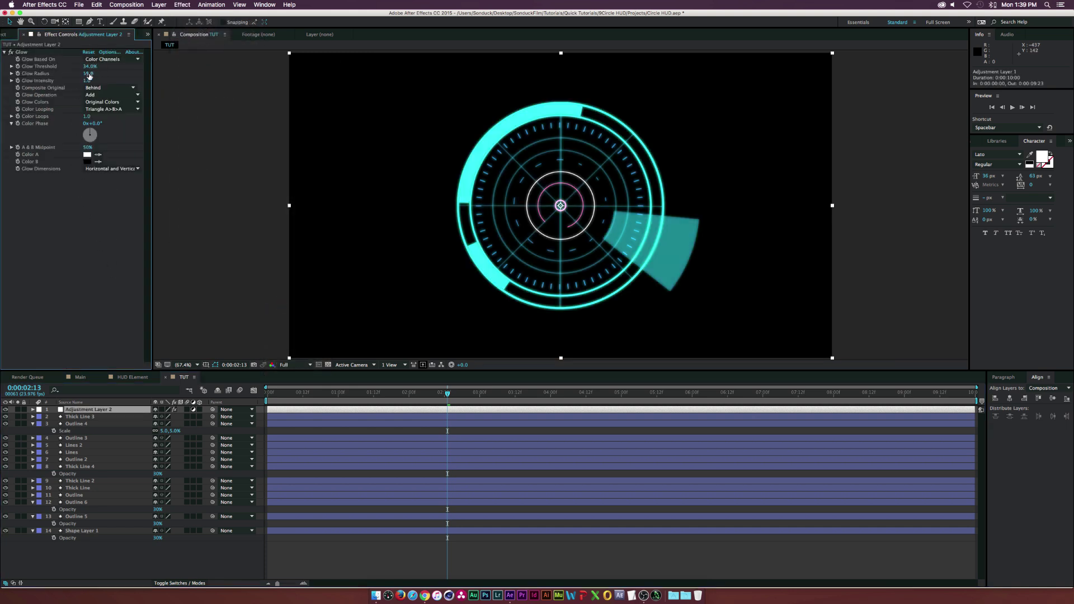
pyautogui.click(89, 74)
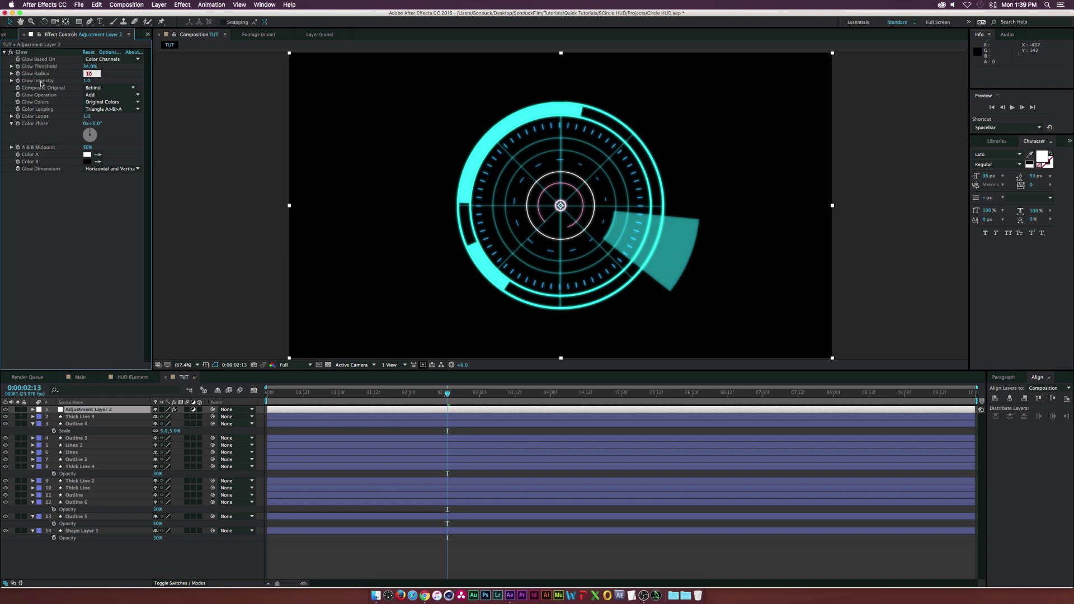
pyautogui.press('Return')
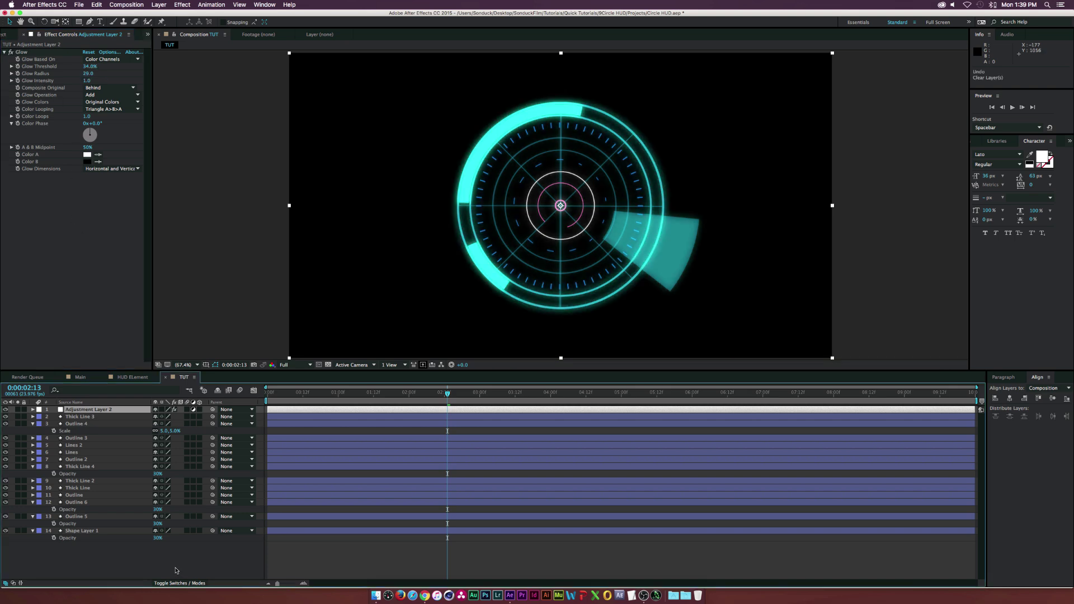